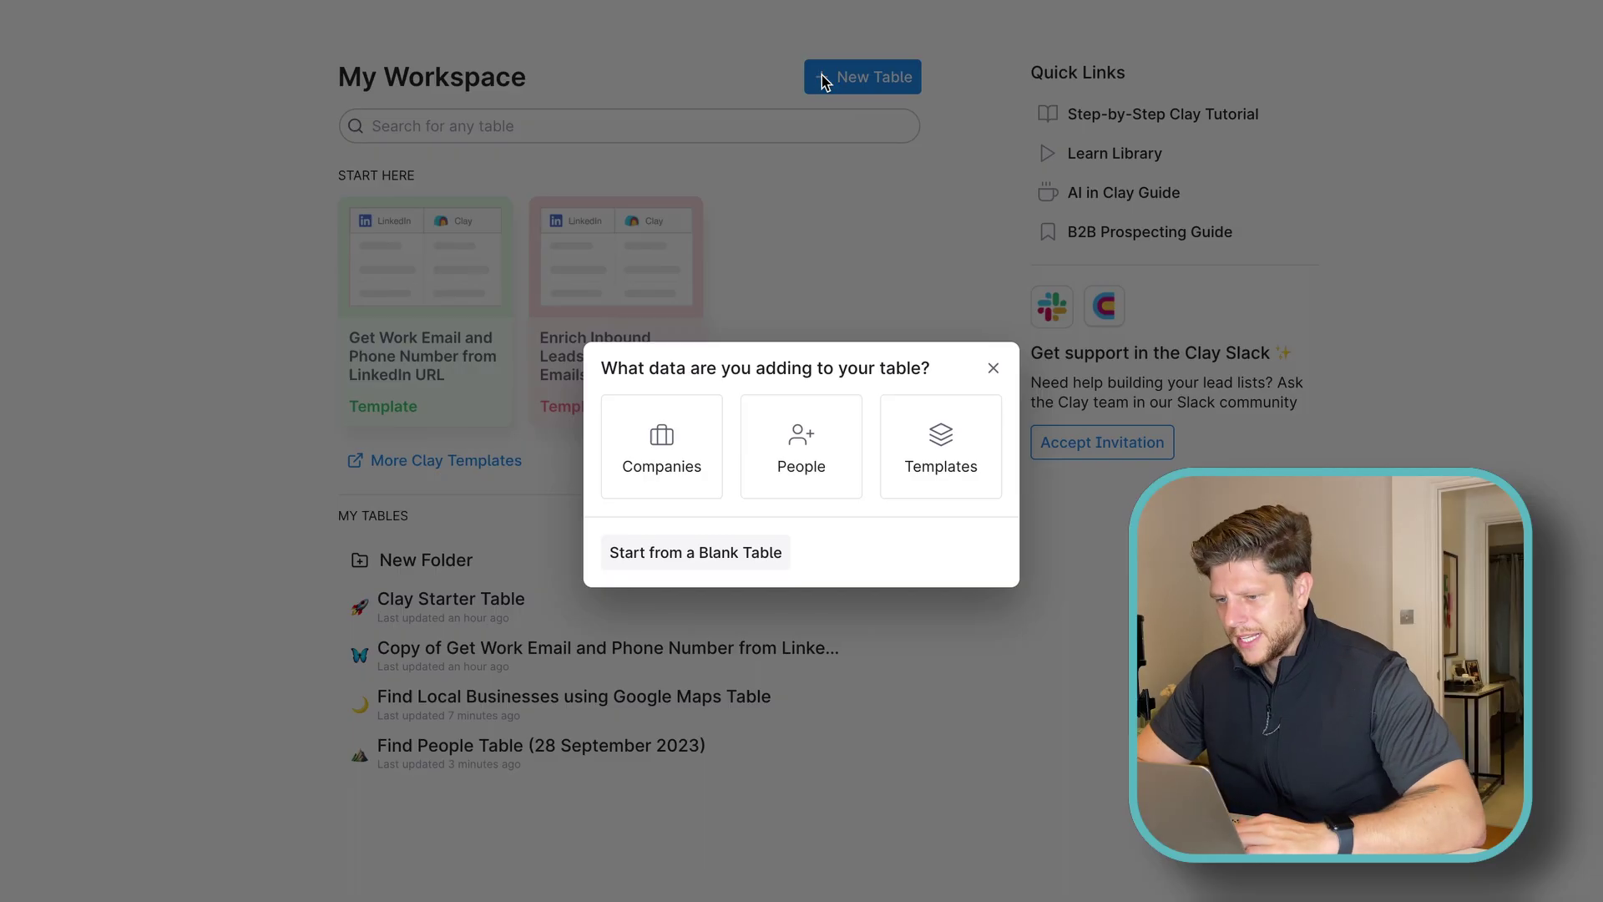
- Start a Companies search using Find Local Businesses using Google Maps
left_click(659, 463)
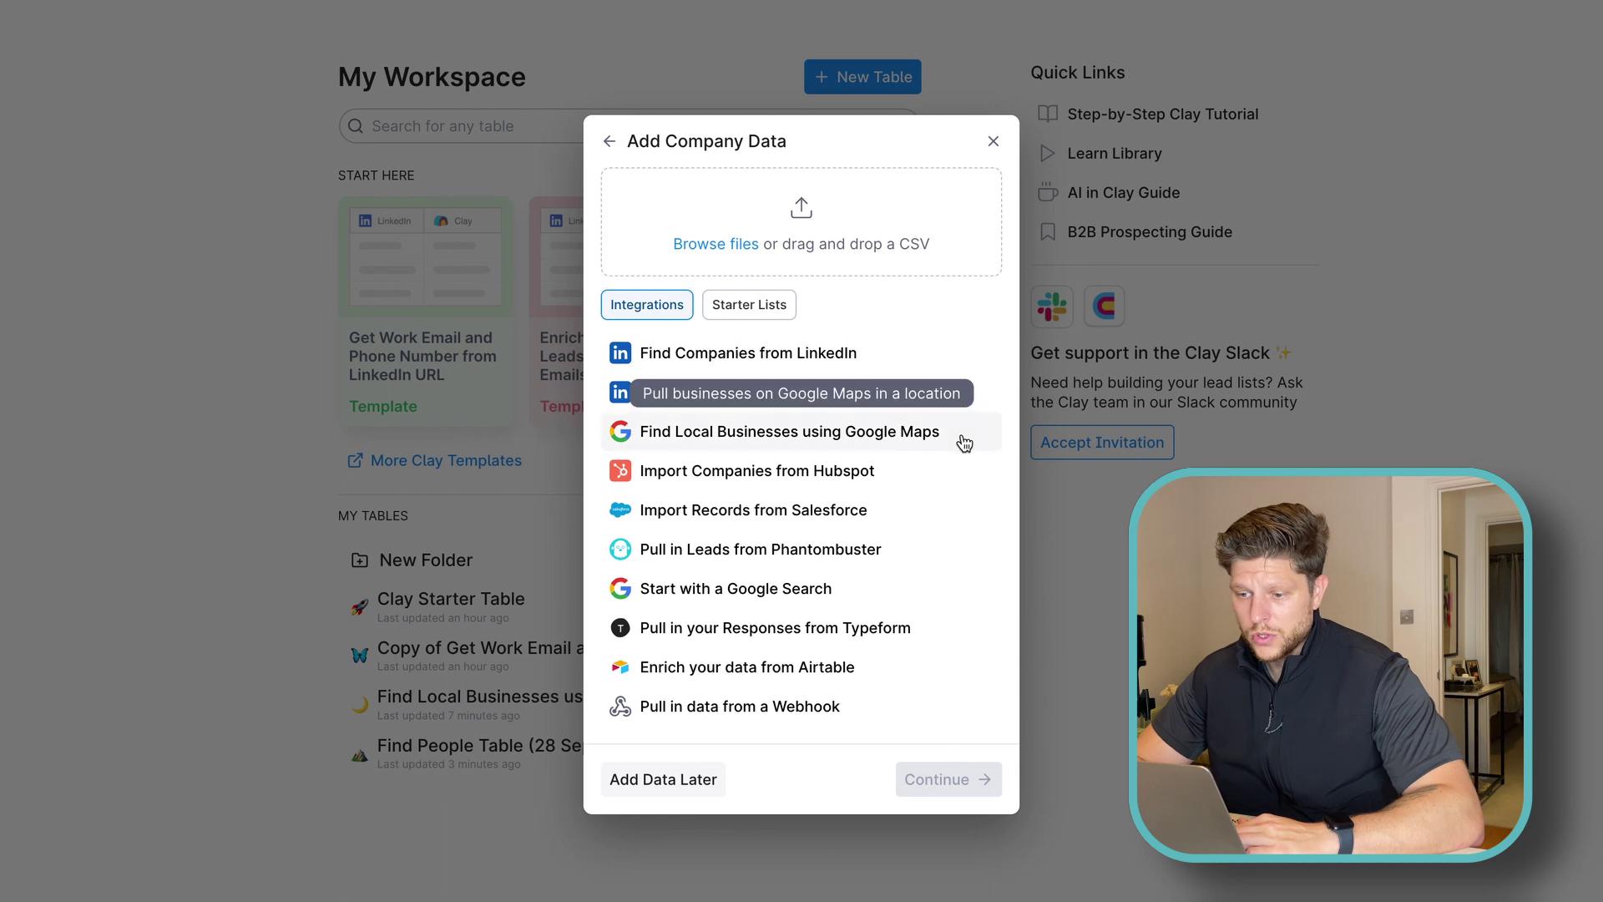
left_click(964, 445)
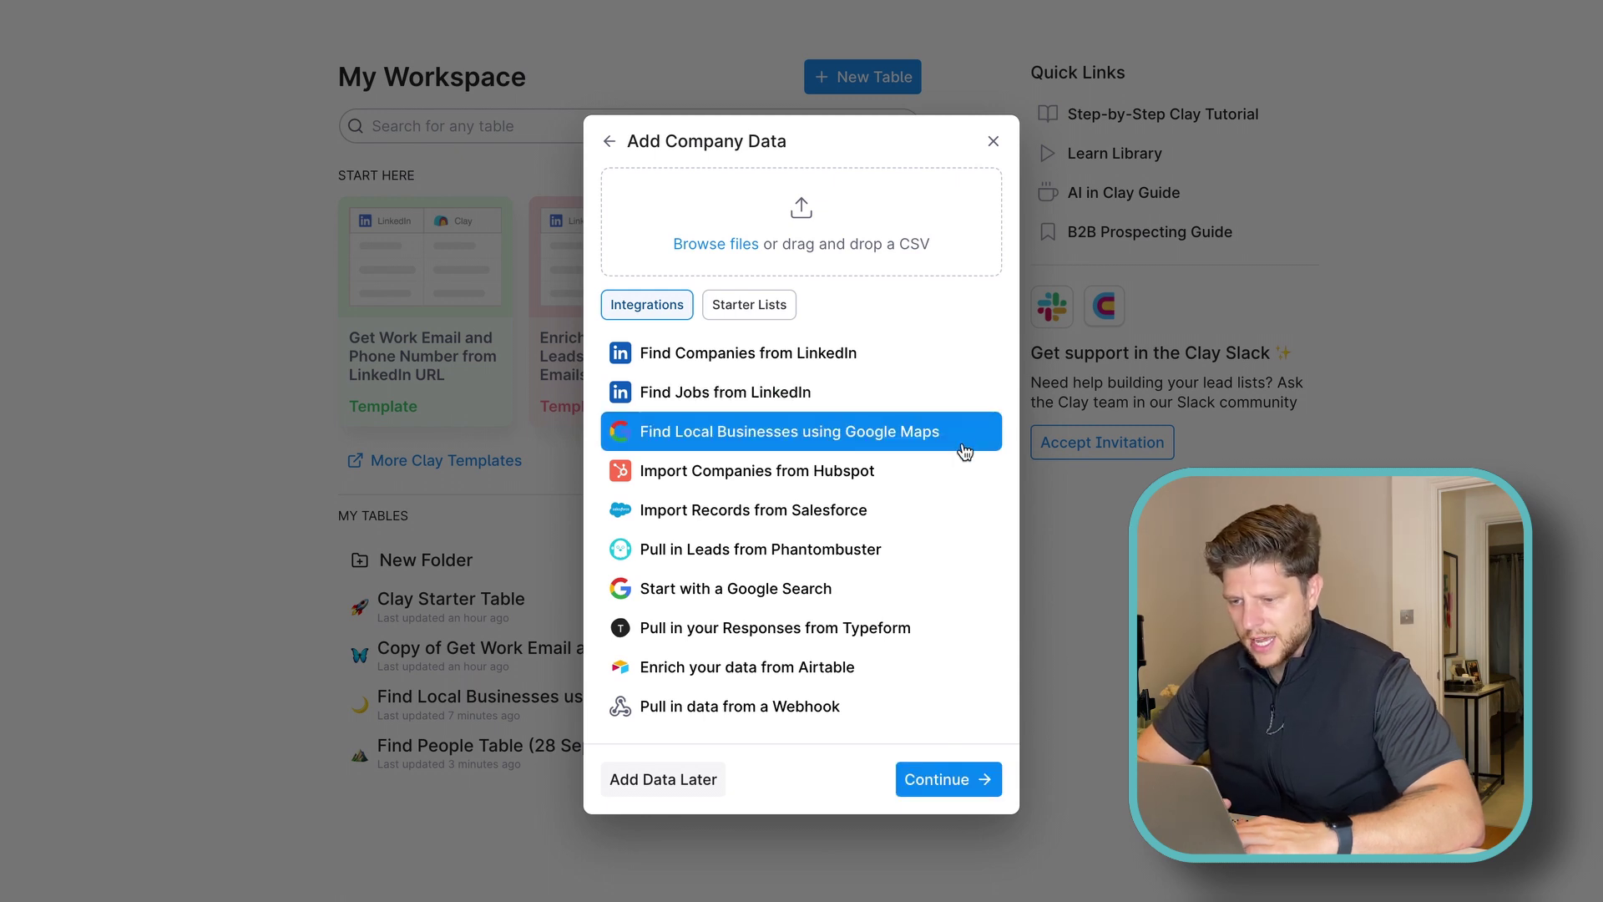
left_click(975, 780)
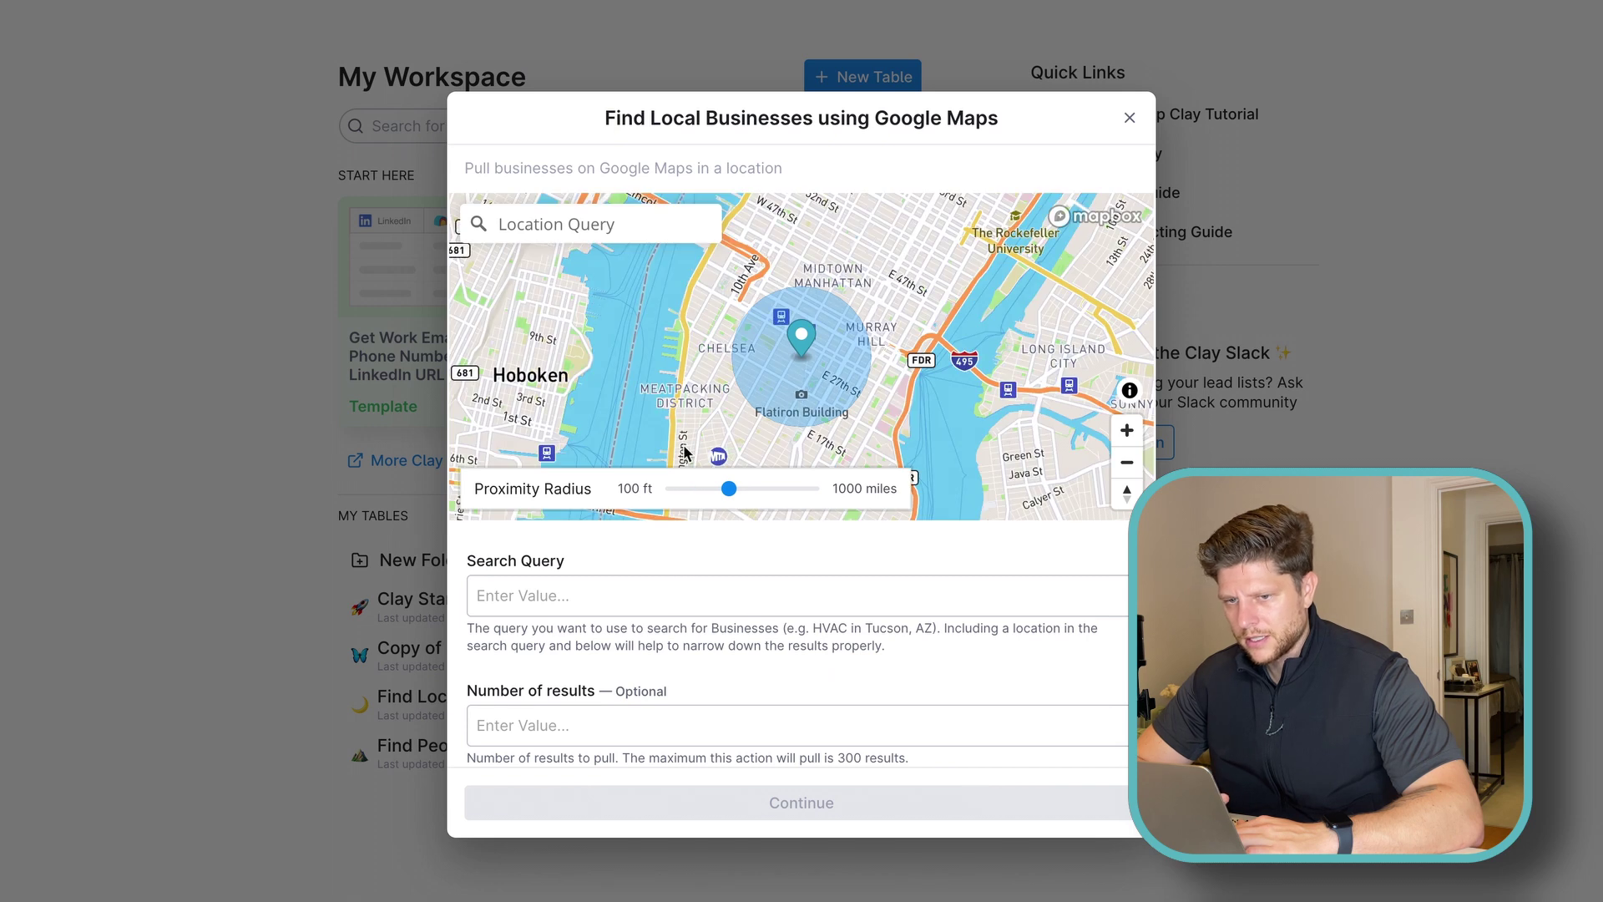
- Centre the search on Selfridges, 400 Oxford St, London, and widen the proximity radius
left_click(620, 225)
type("n")
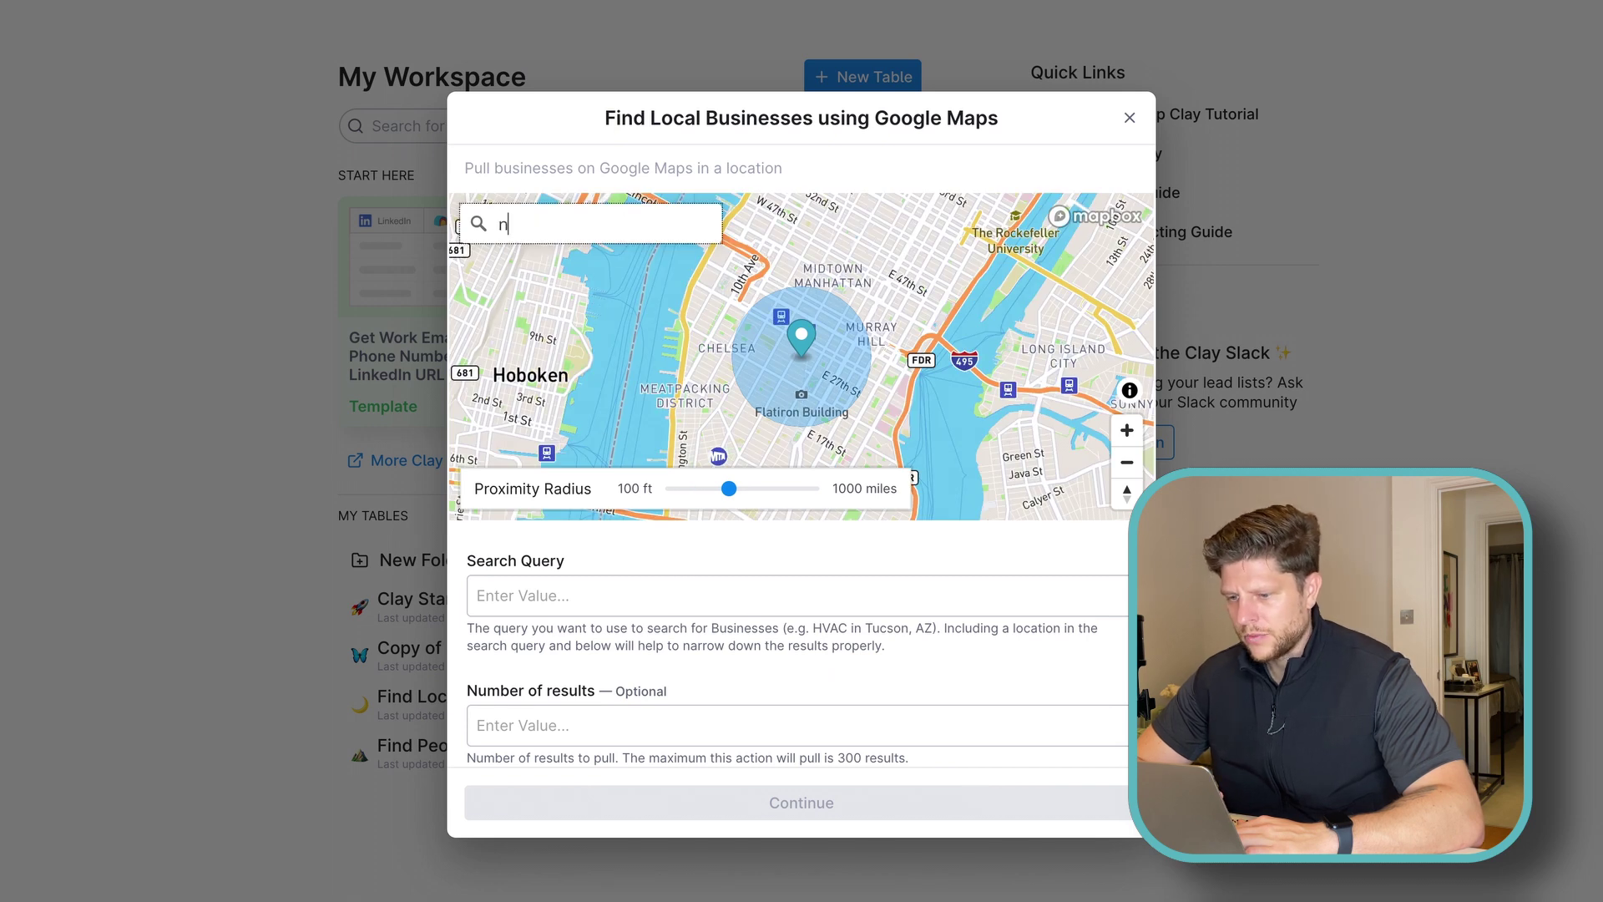
key("BackSpace")
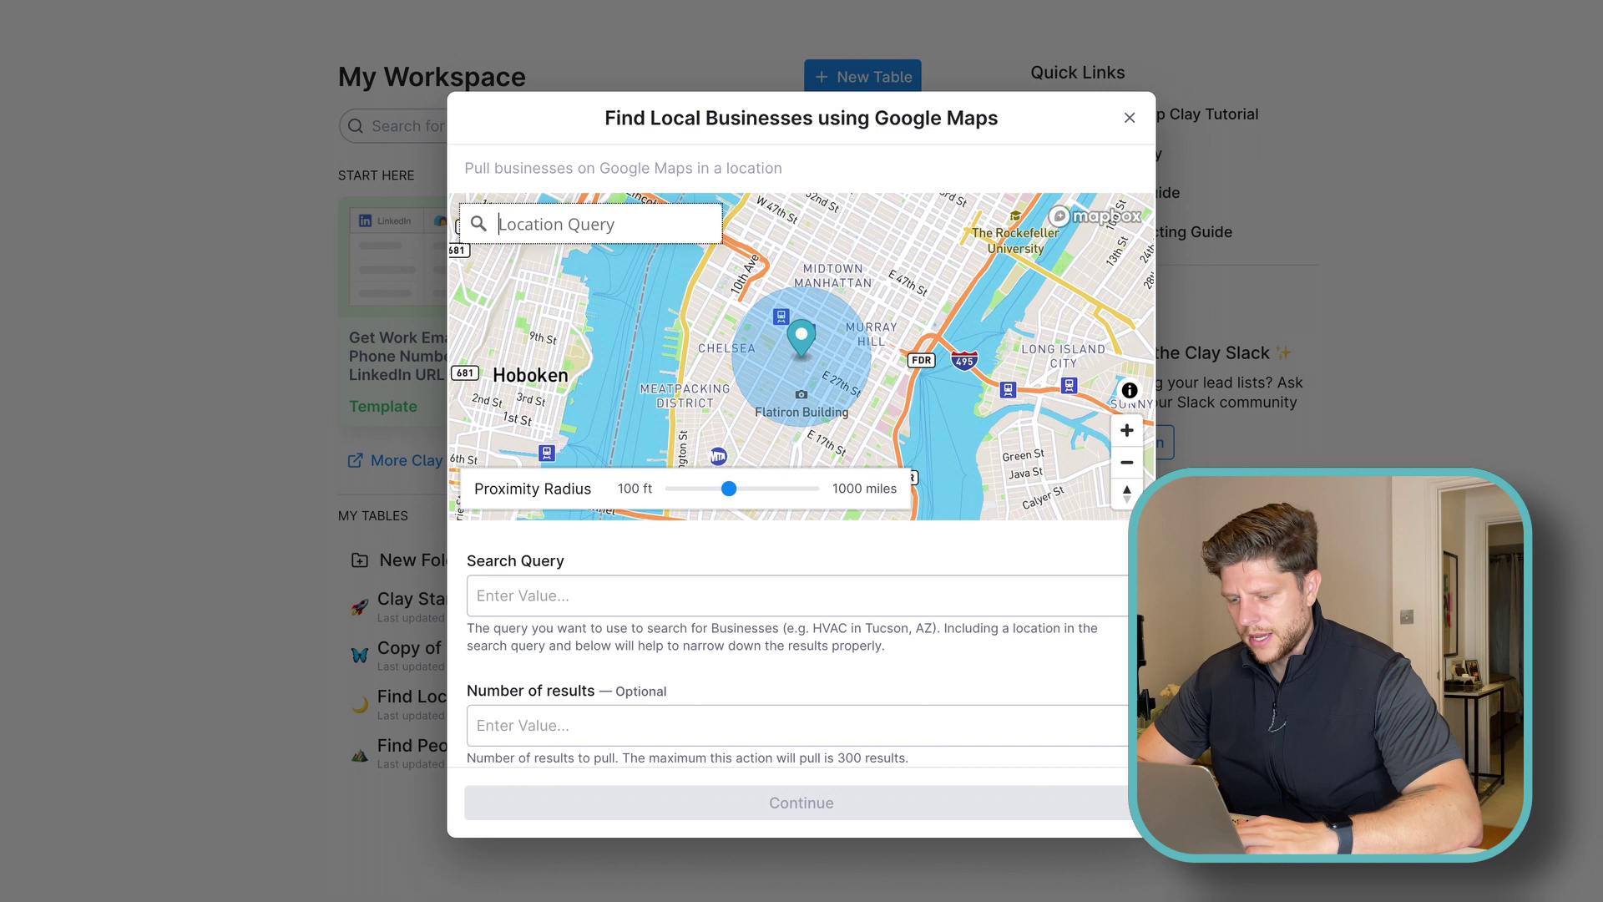
type("london")
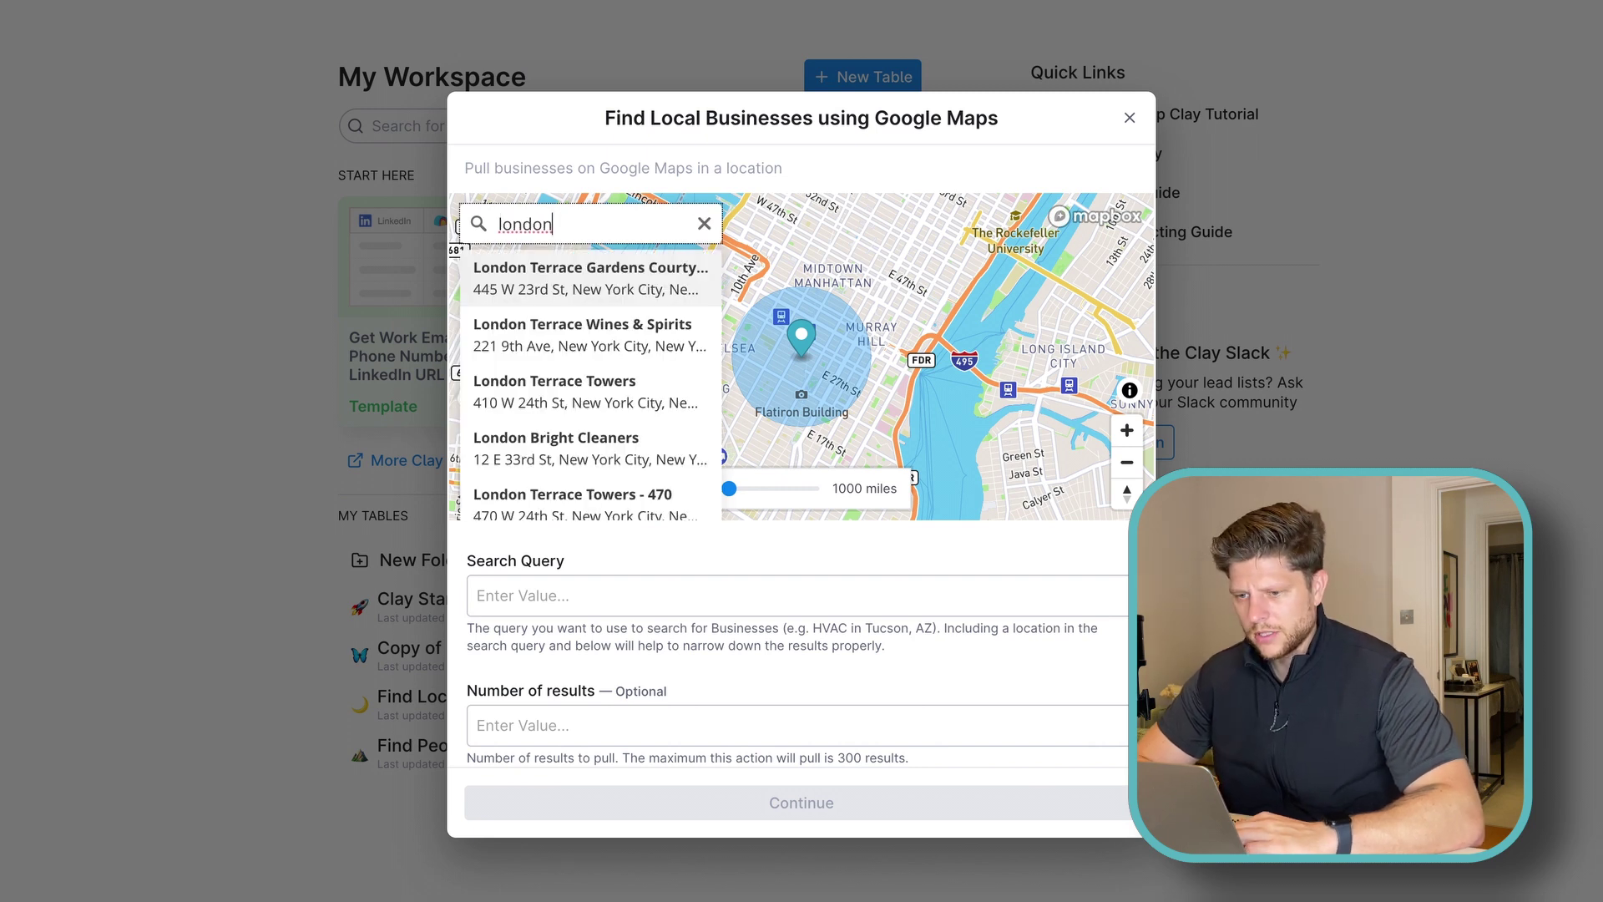
type(", bo")
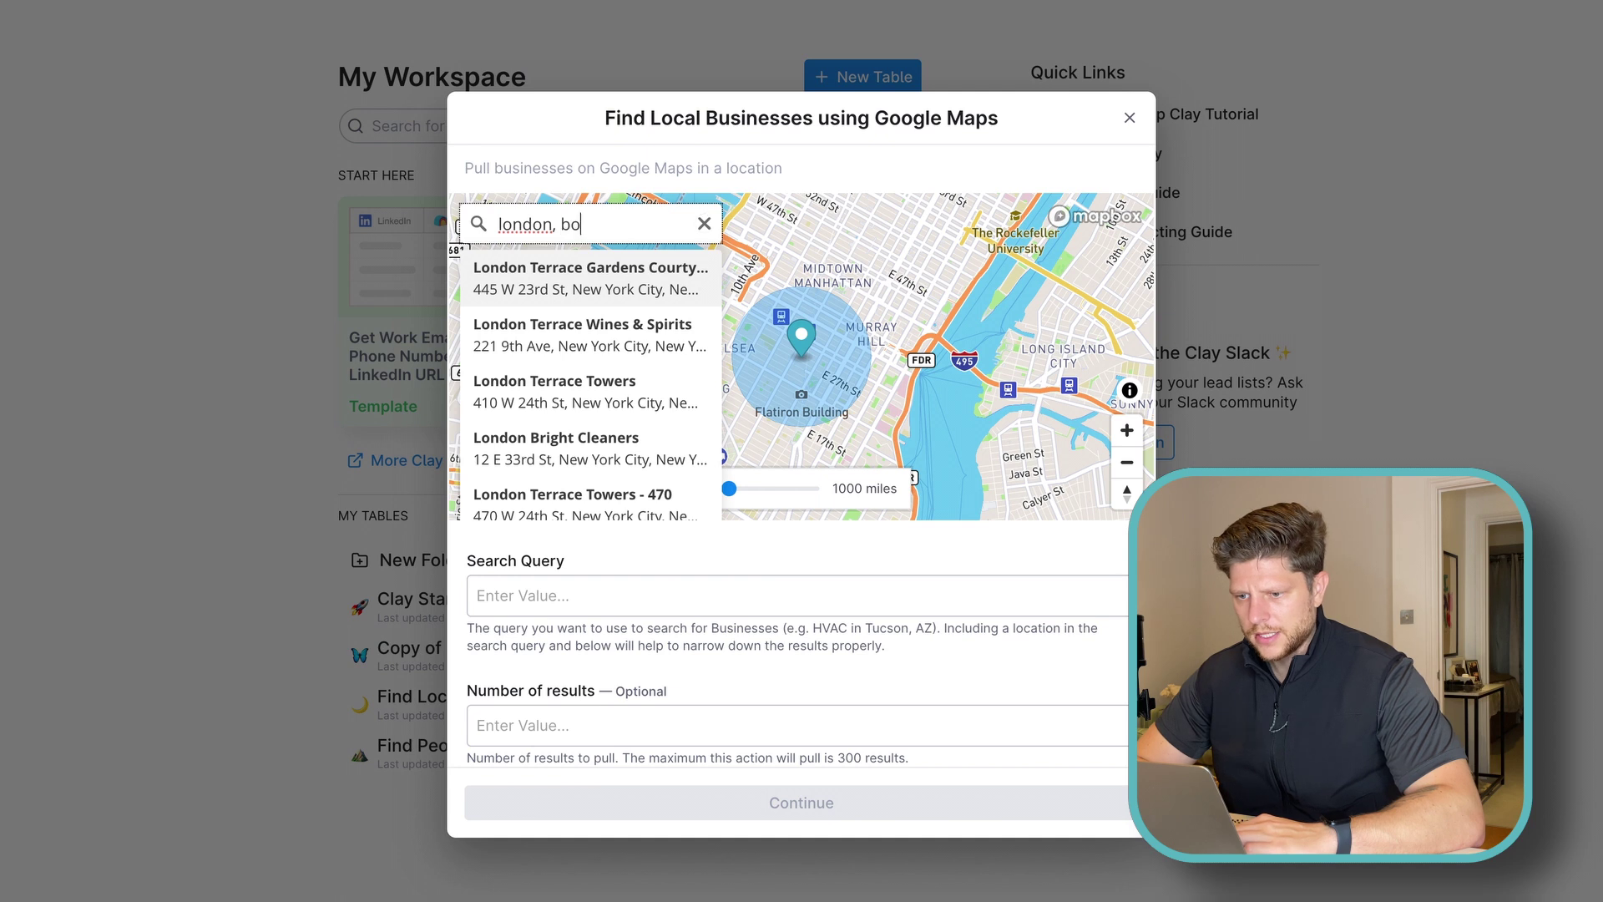
type("nd")
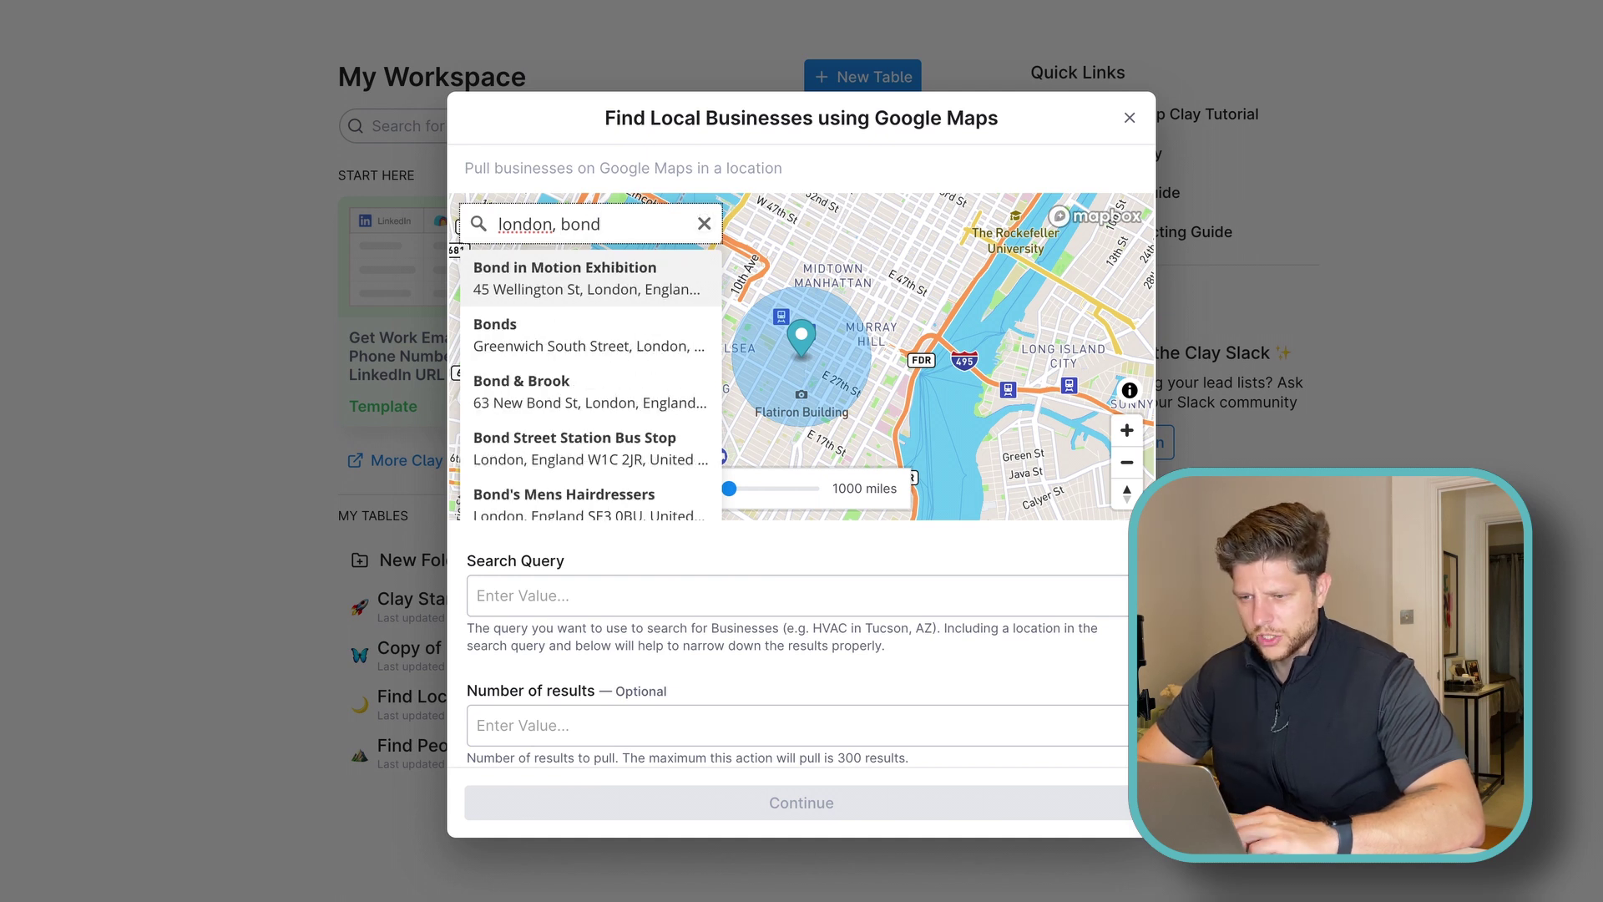
type(" stree")
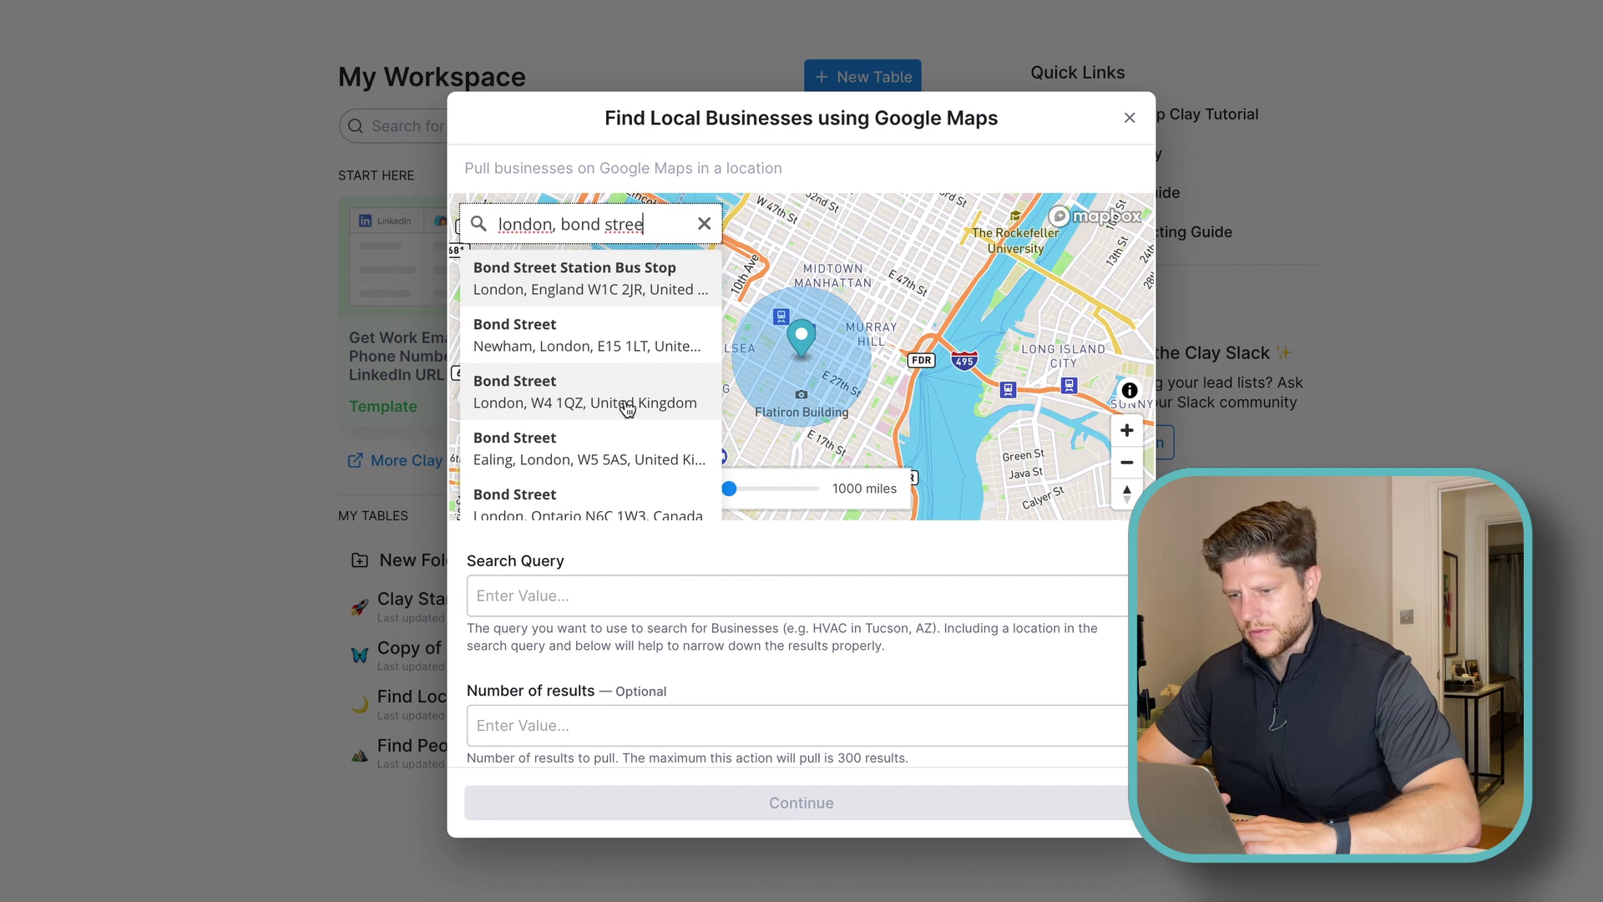
scroll(627, 407, "down", 1)
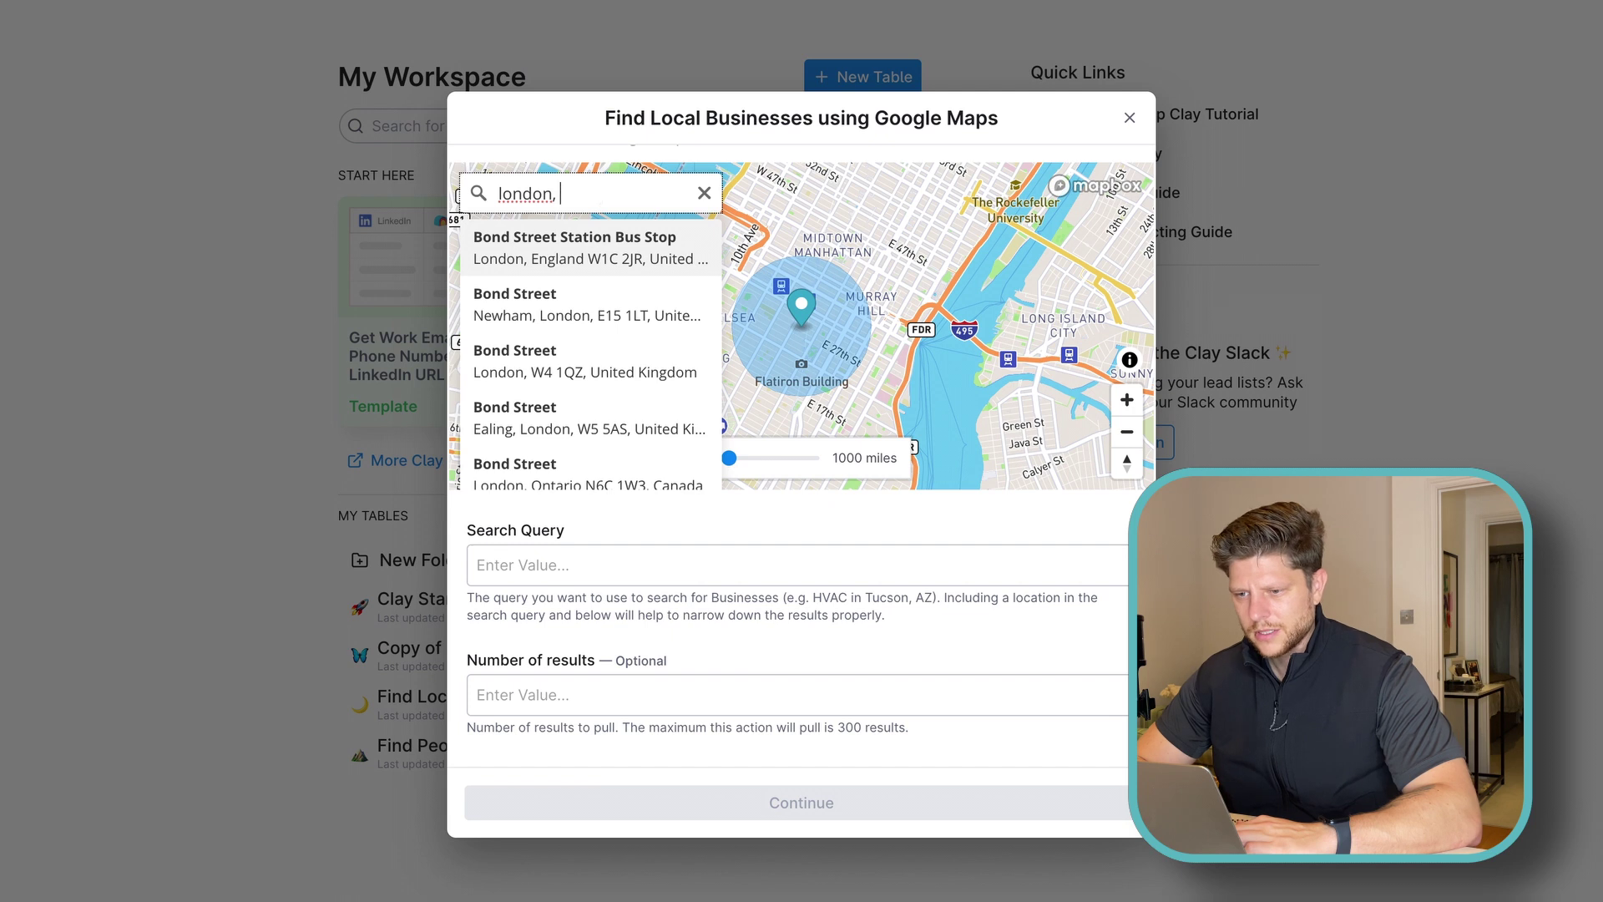
type("oxford")
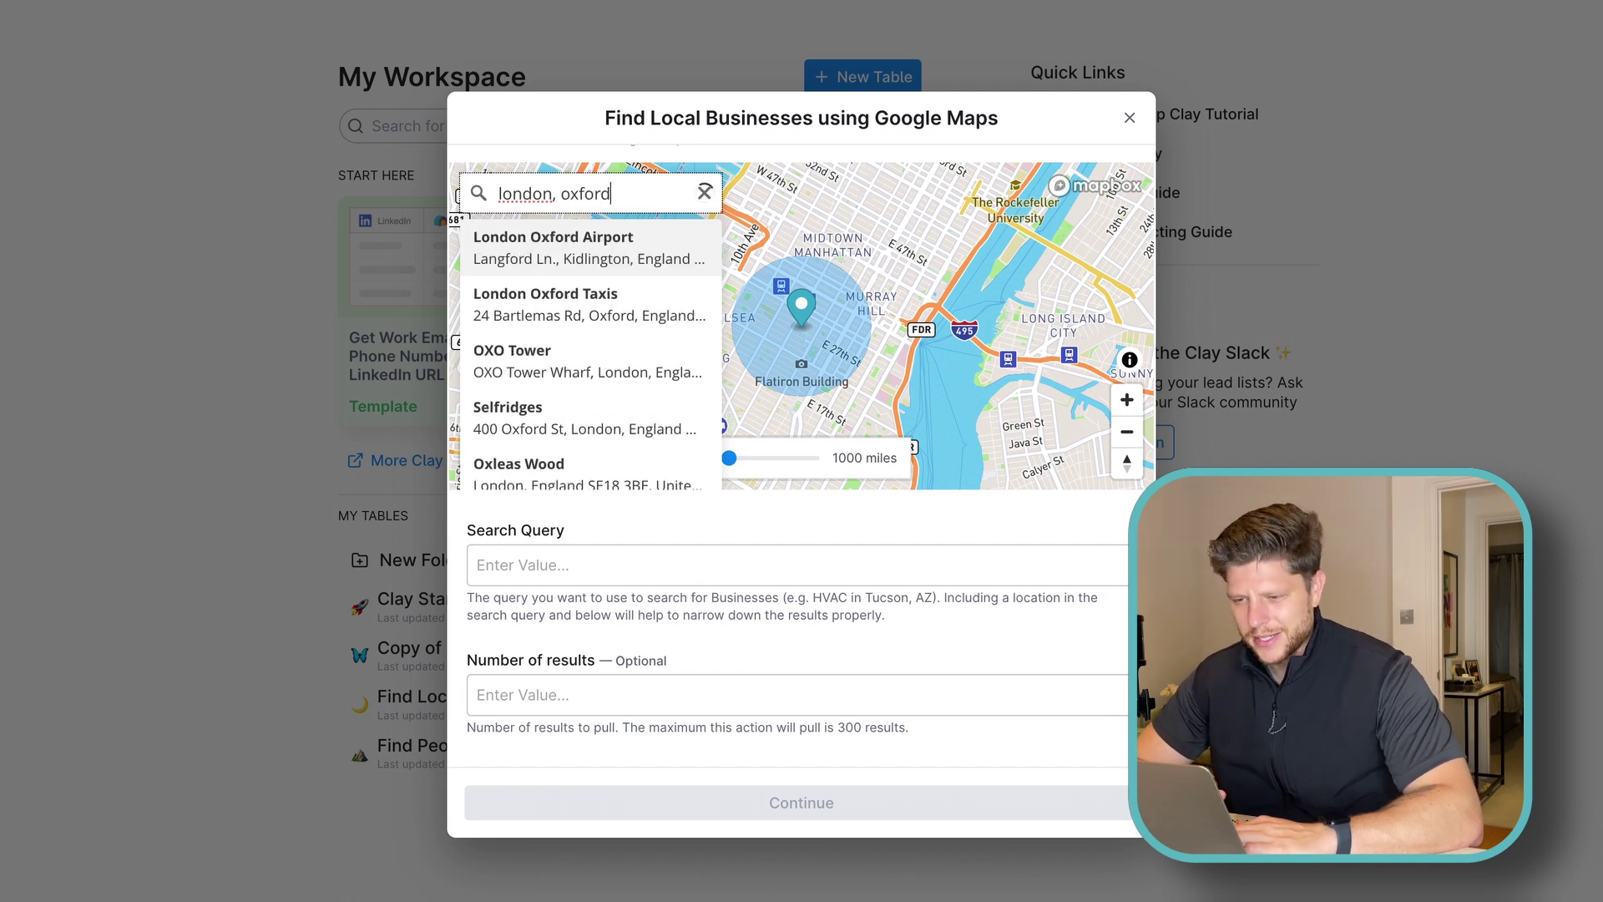
type(" street")
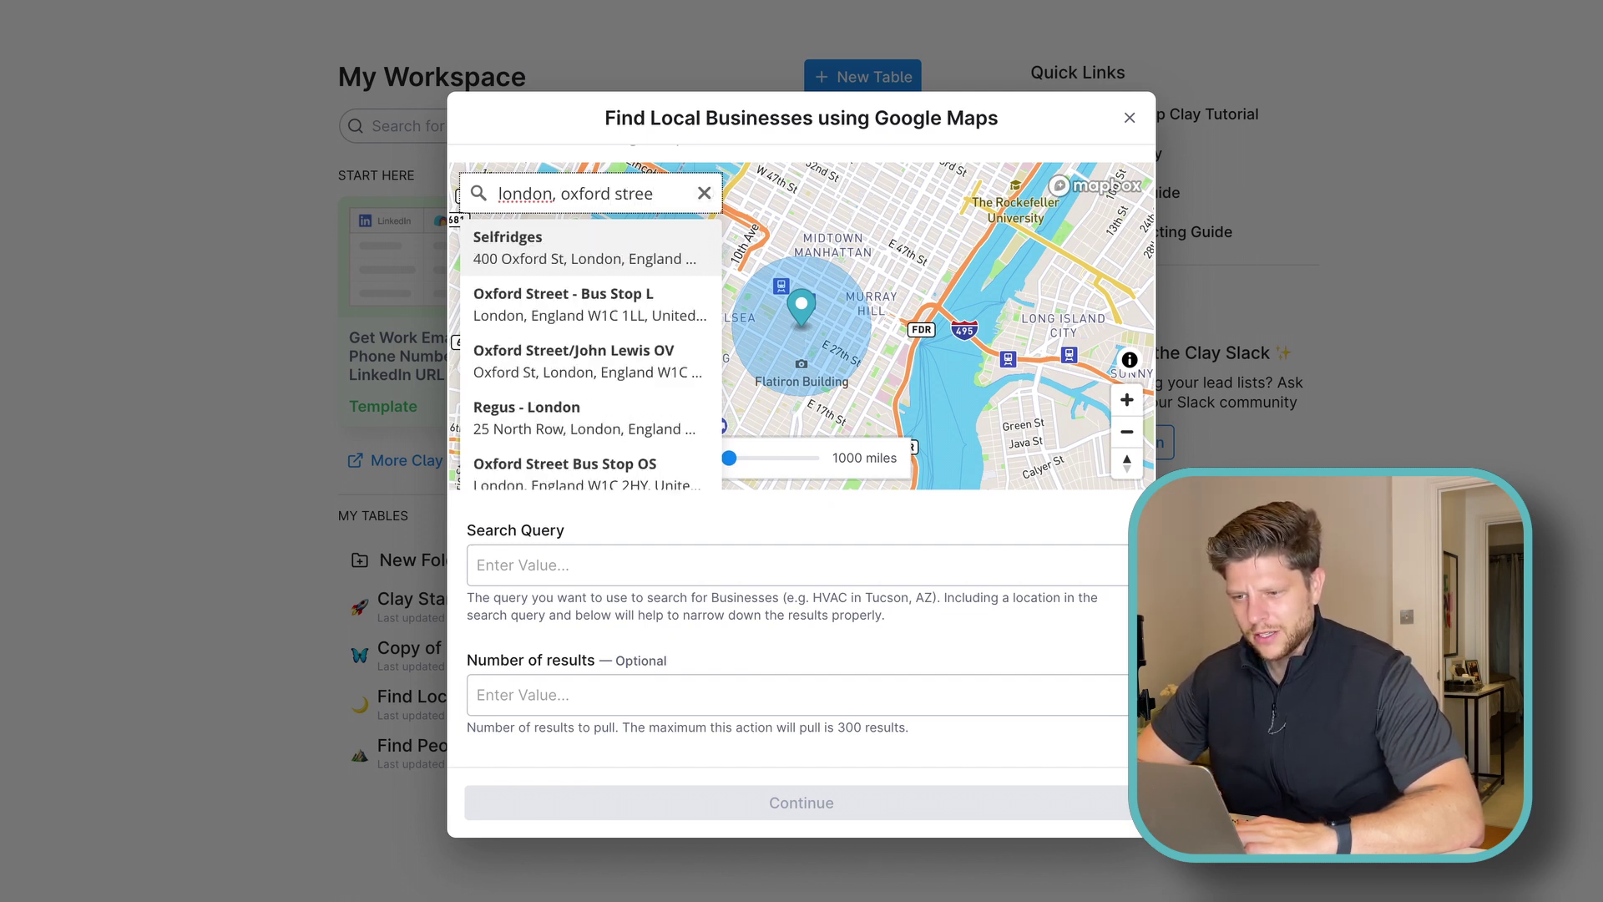
left_click(634, 261)
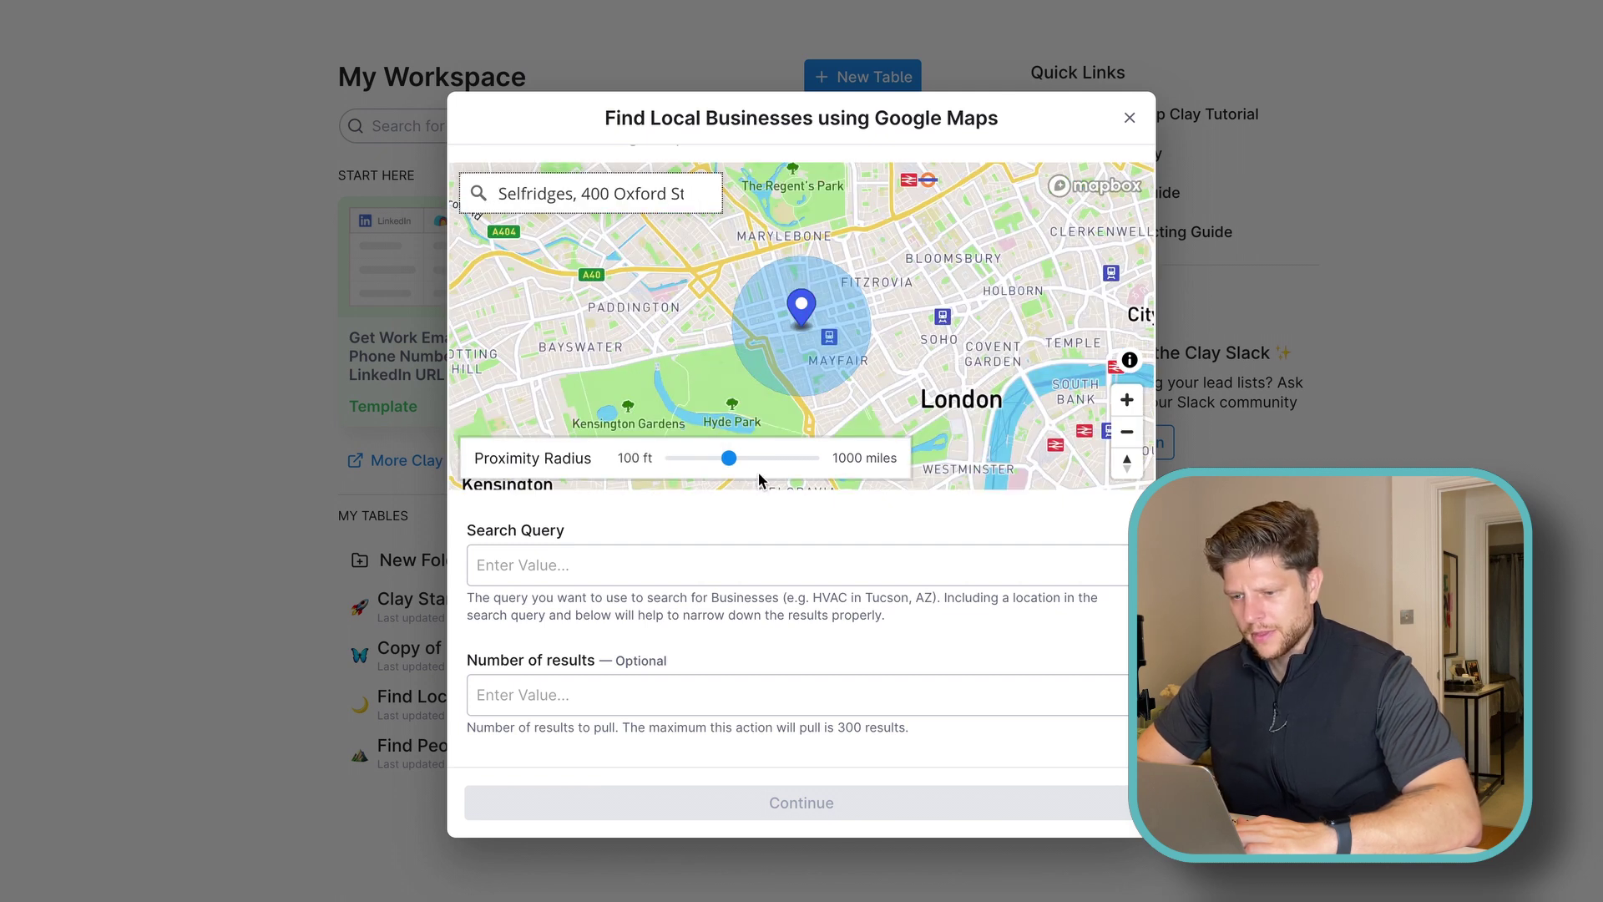
left_click_drag(732, 465, 739, 466)
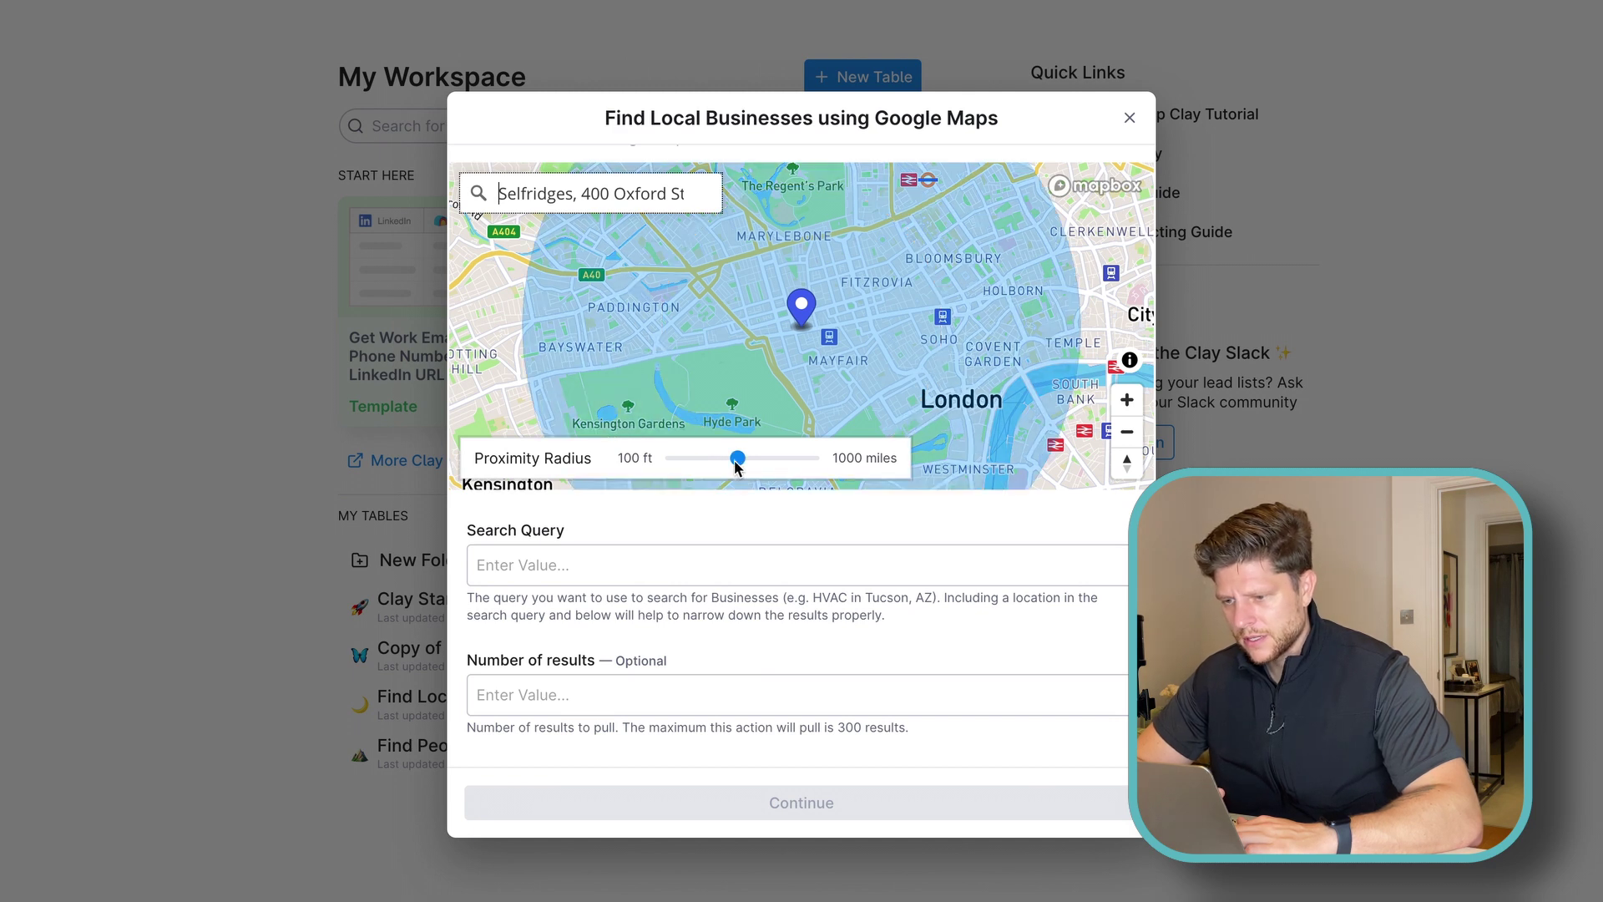
- Set the search query to 'coffee shop' with 20 results and continue
left_click(707, 572)
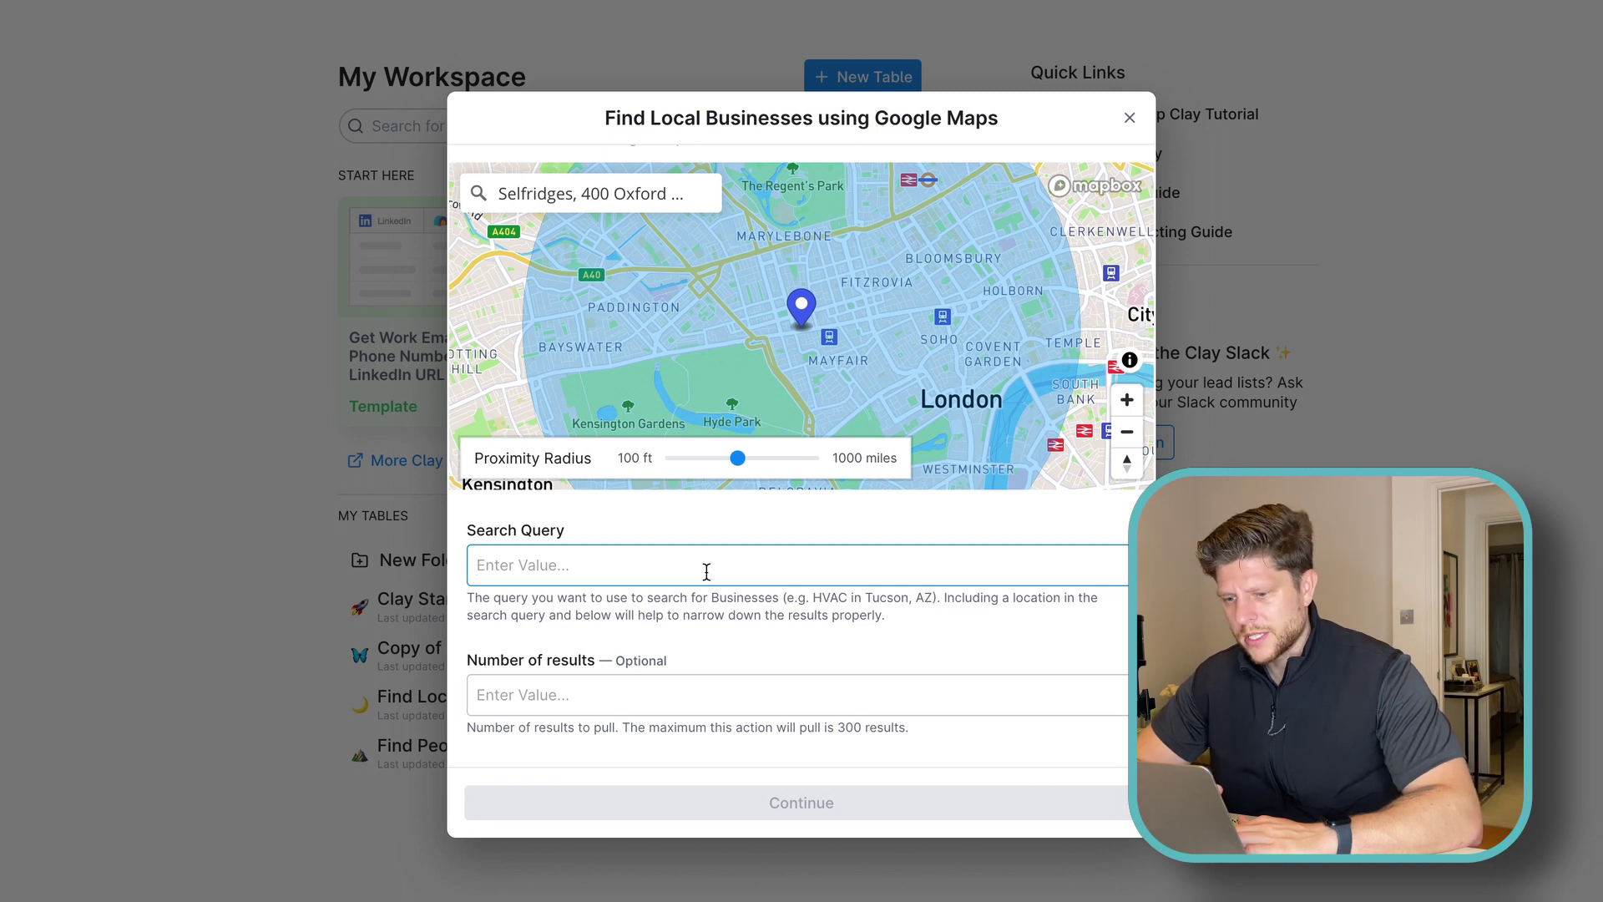
type("resta")
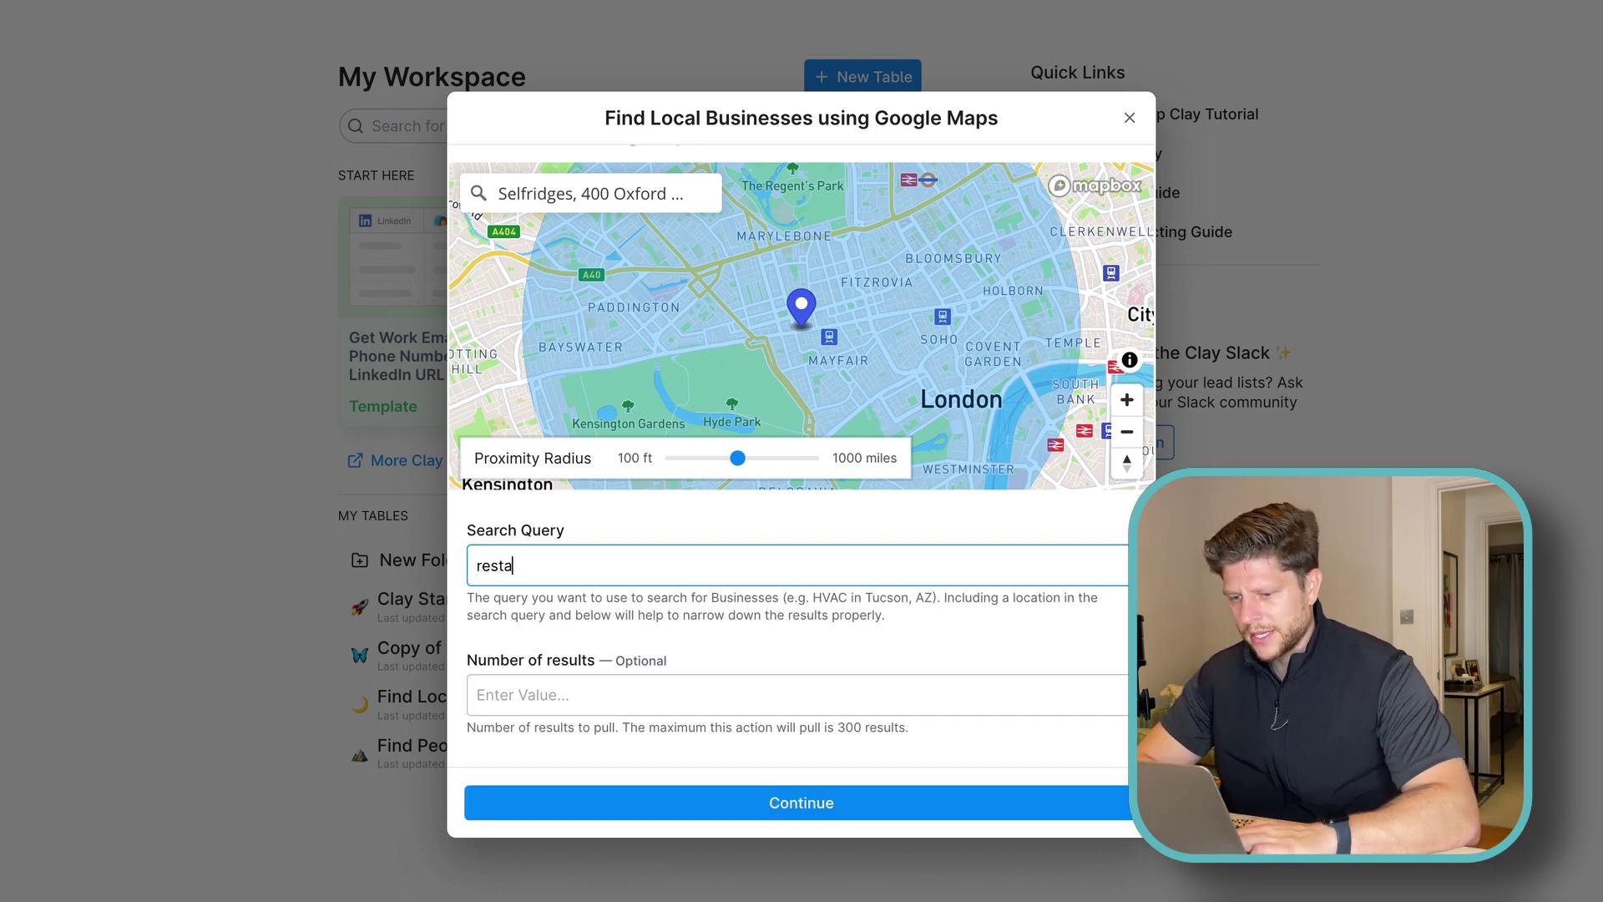
type("urant")
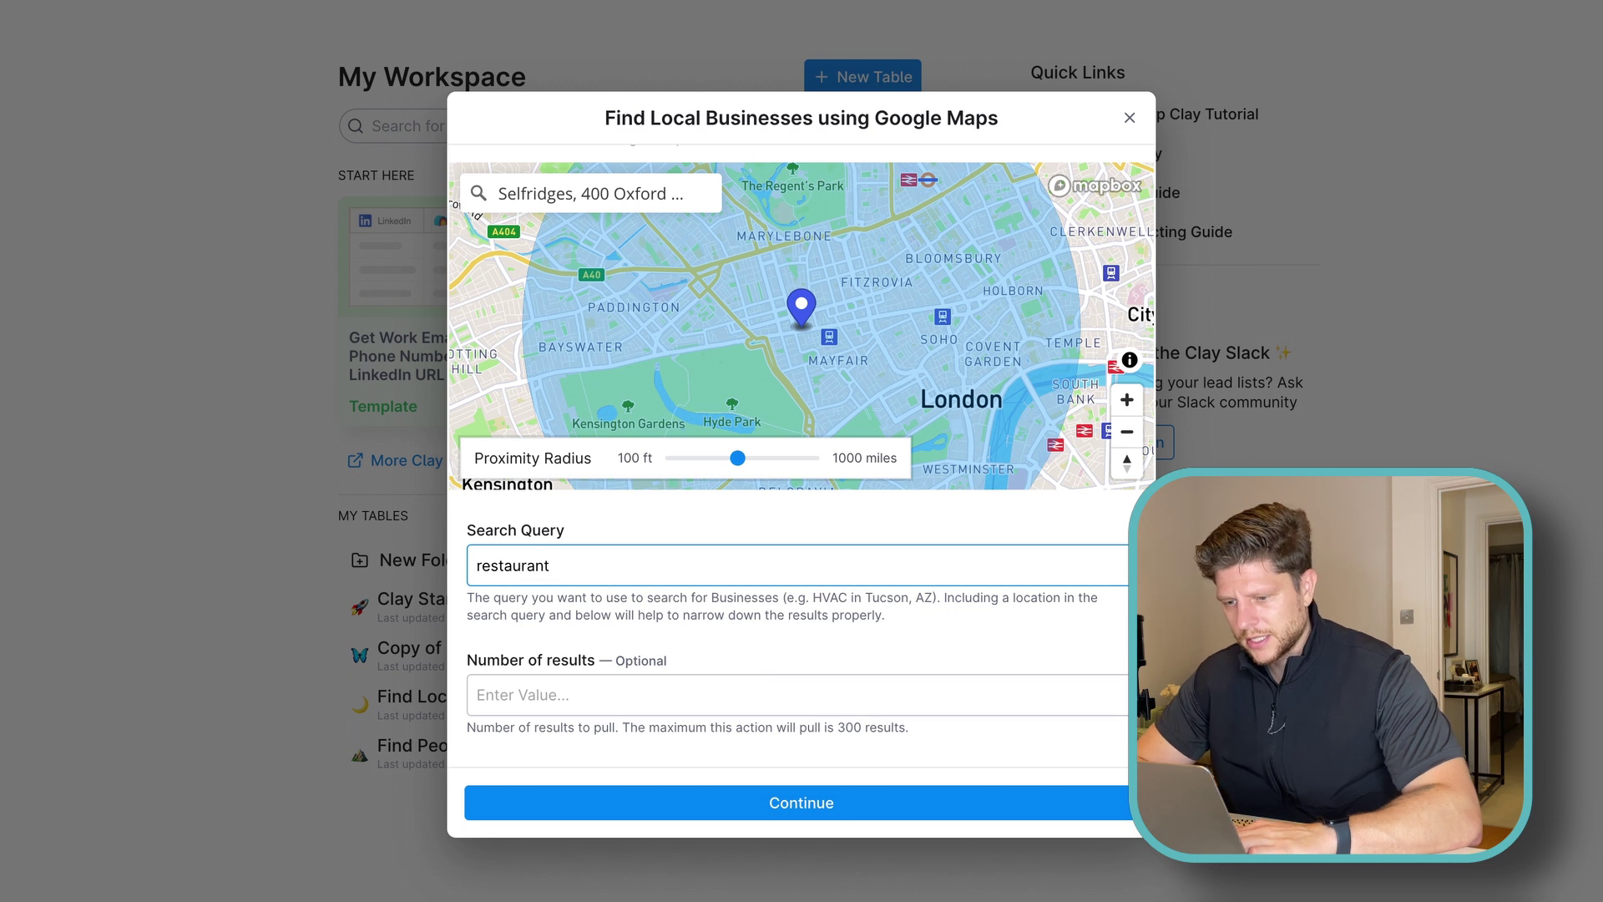
key("Tab")
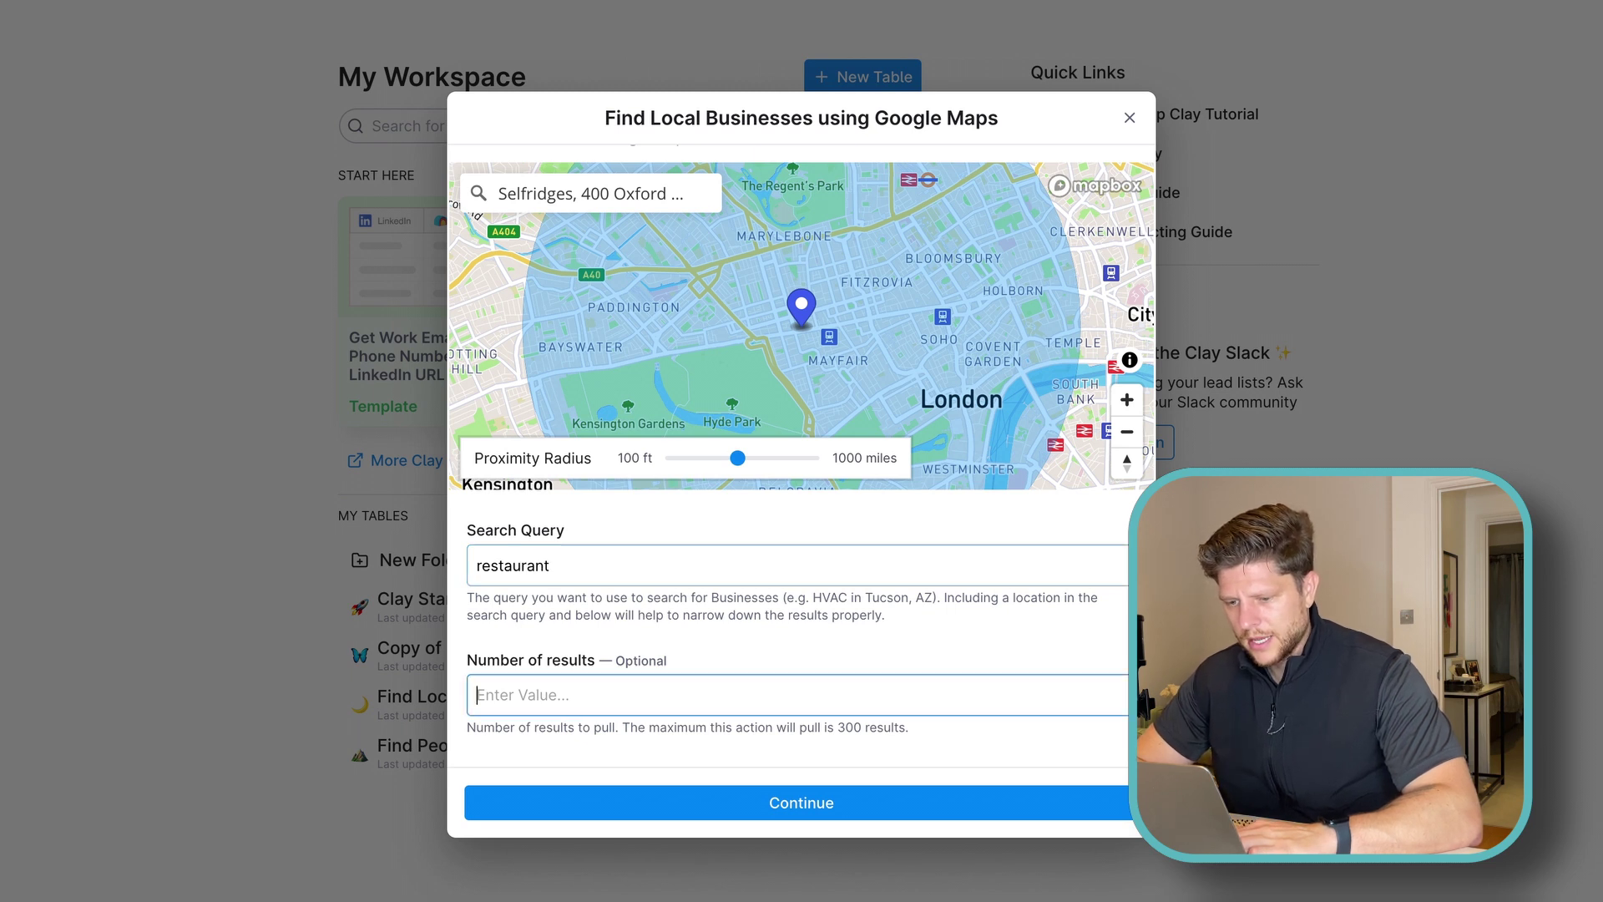
type("20")
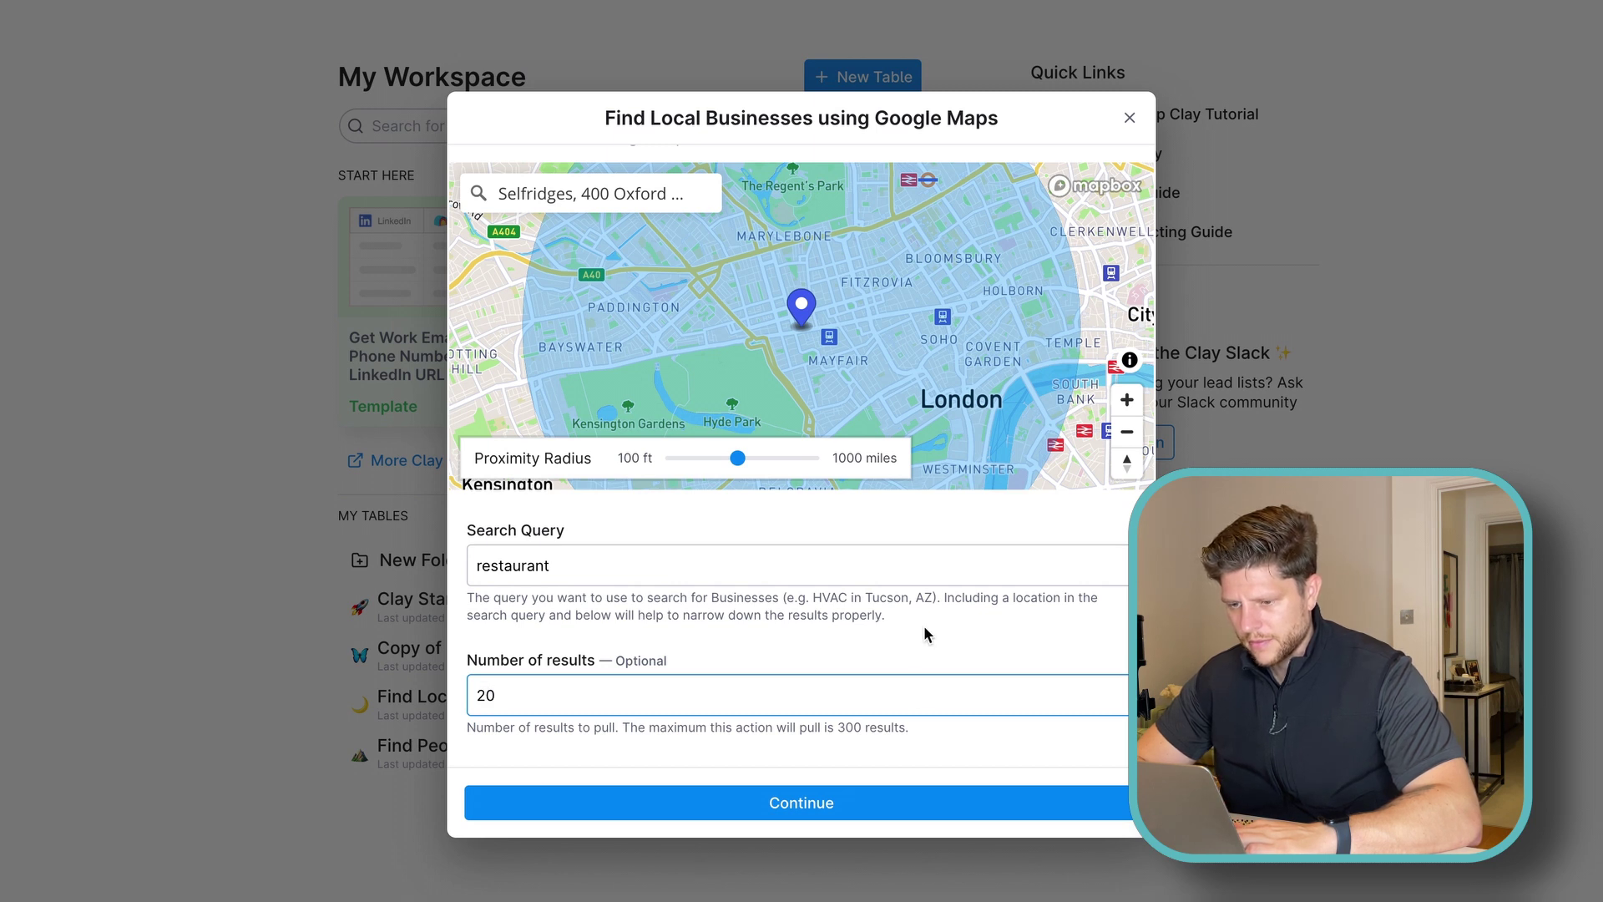
left_click(867, 574)
double_click(869, 572)
type("coff")
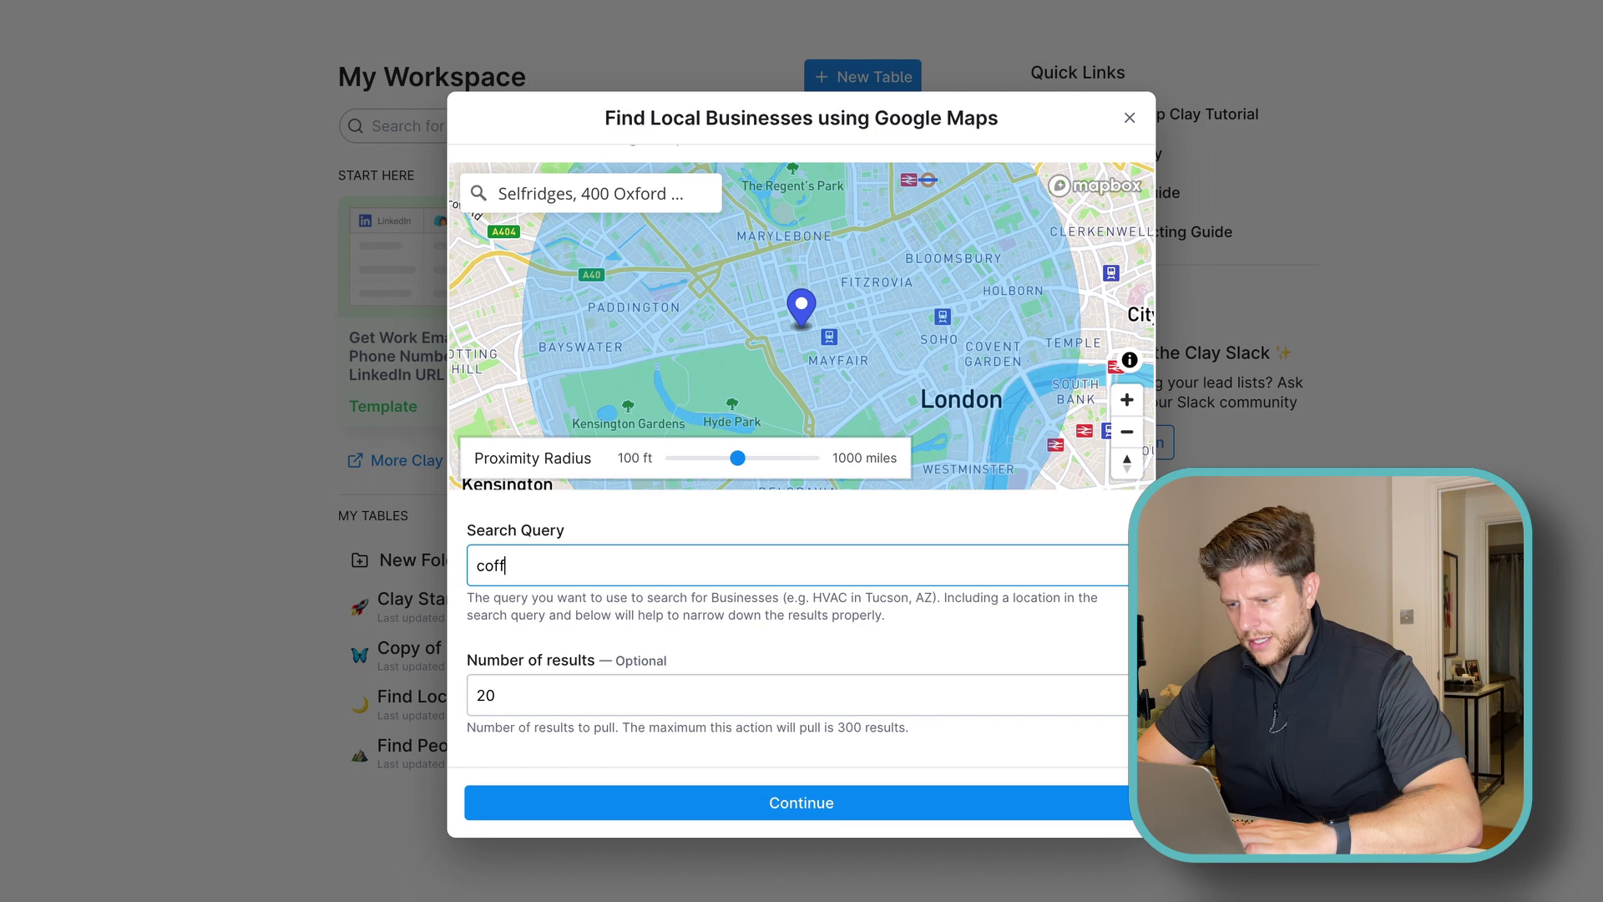
type("ee shop")
left_click(873, 800)
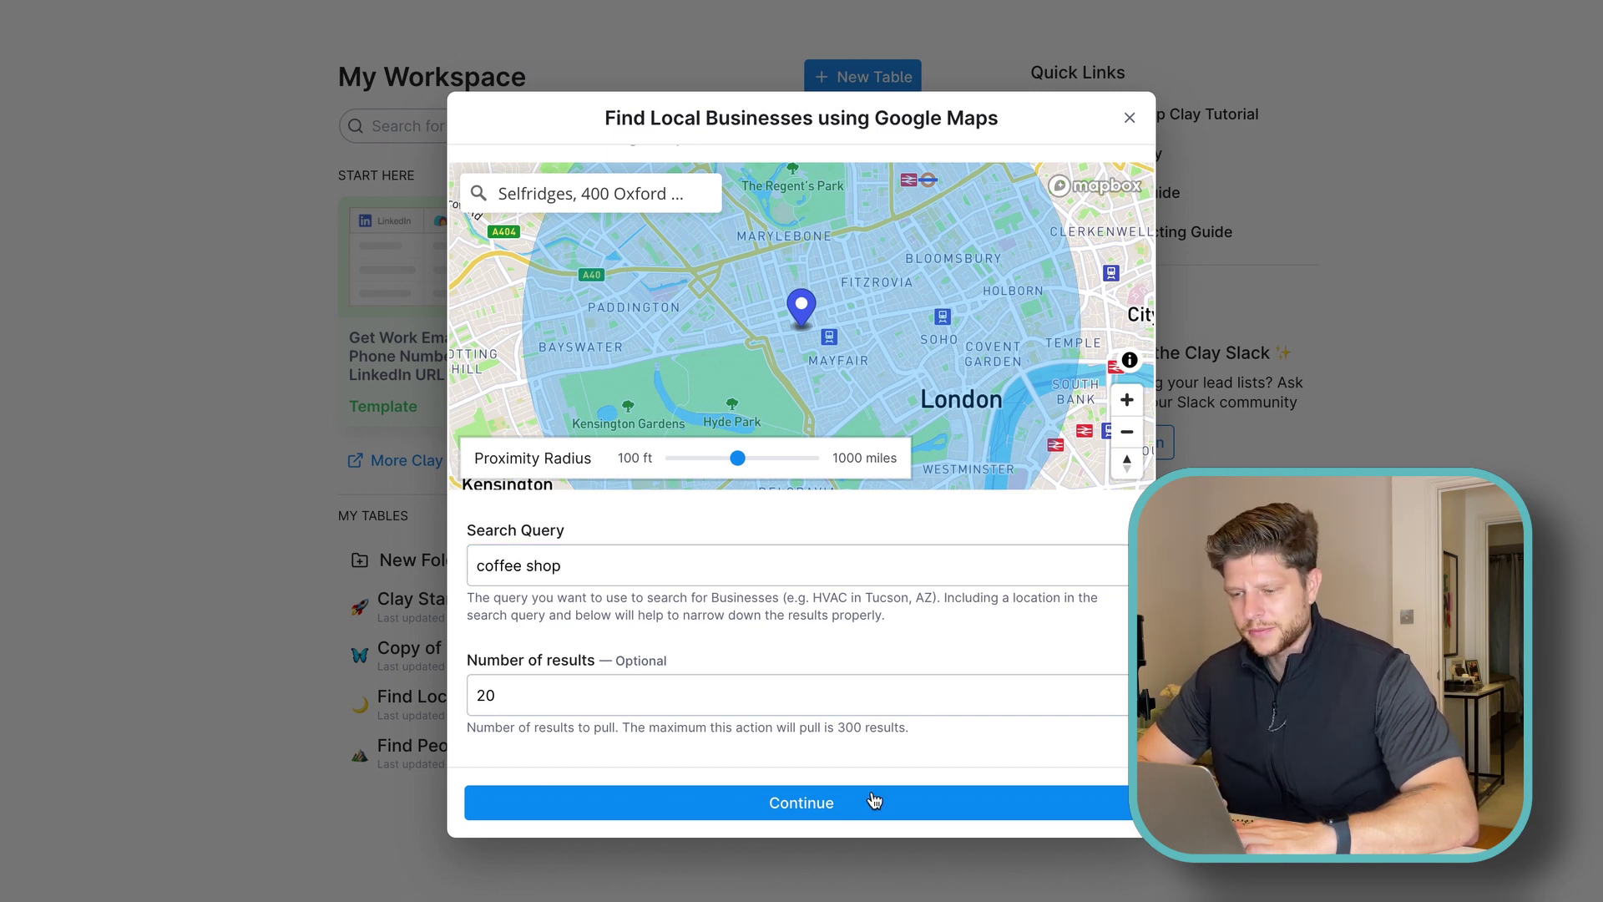
left_click(867, 810)
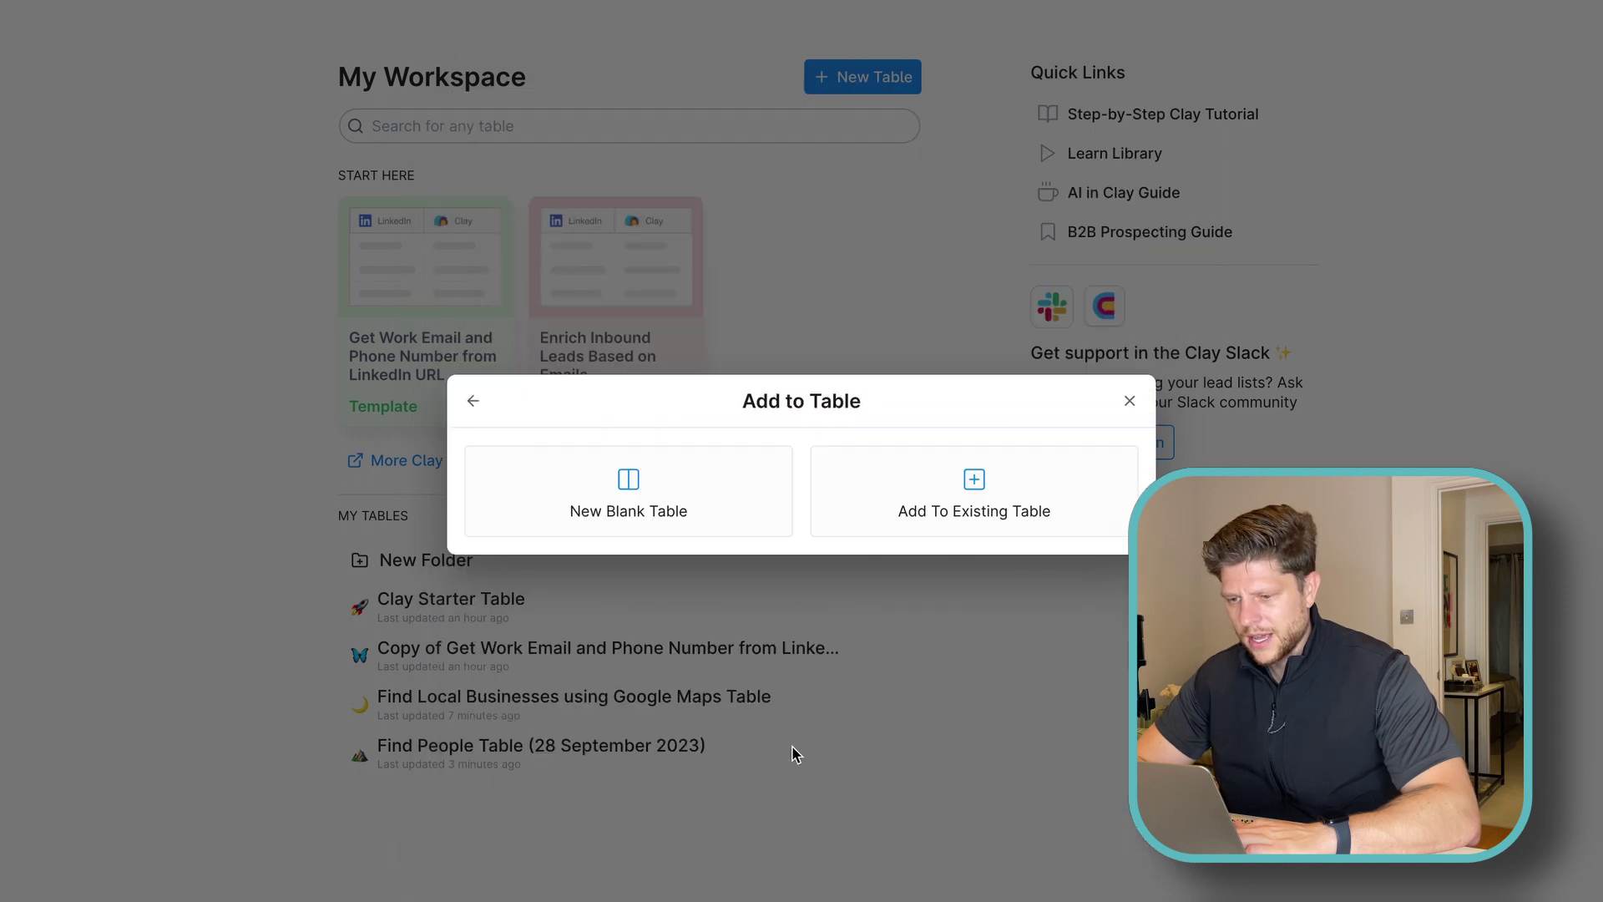
- Put the 20 coffee shop results into a new blank table and close the side panel
left_click(601, 523)
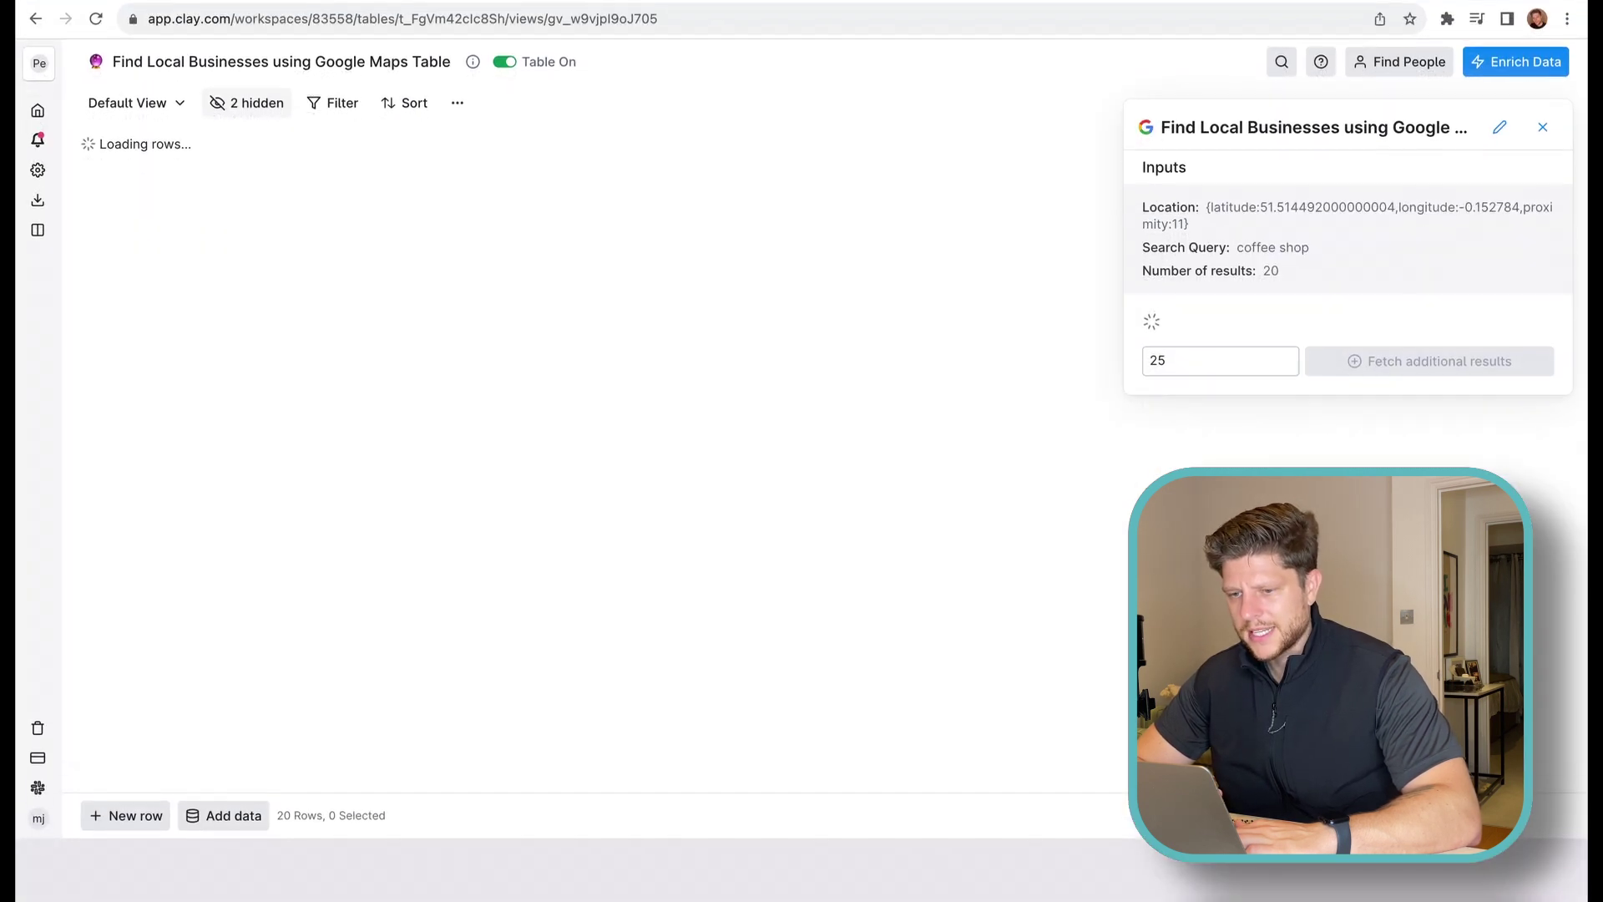
key("ctrl+super+f")
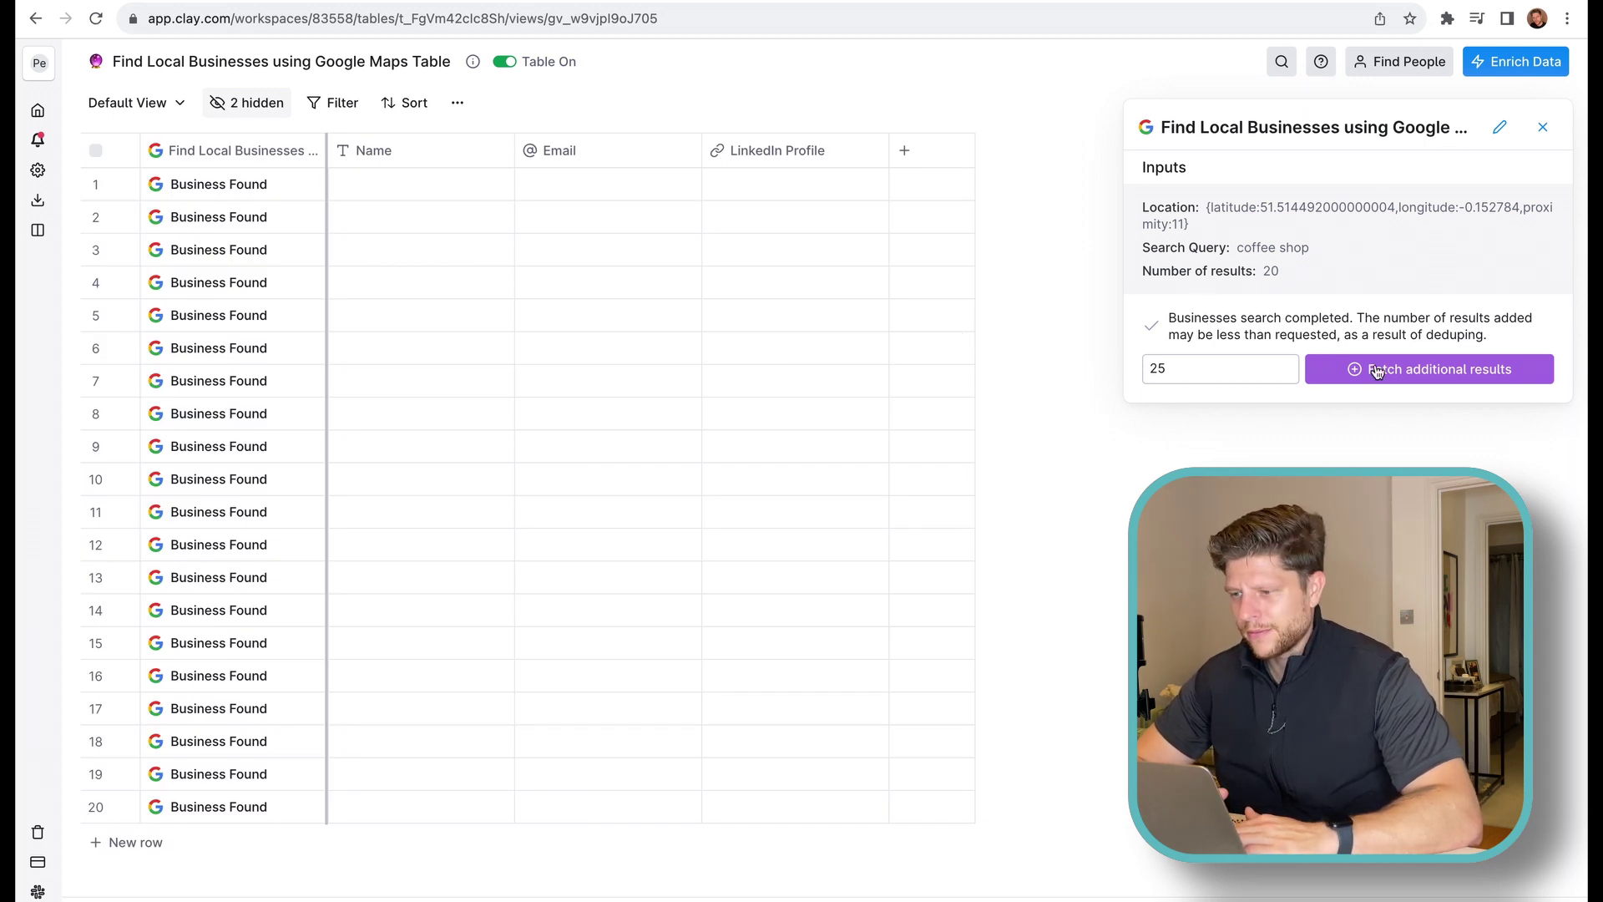
left_click(1542, 128)
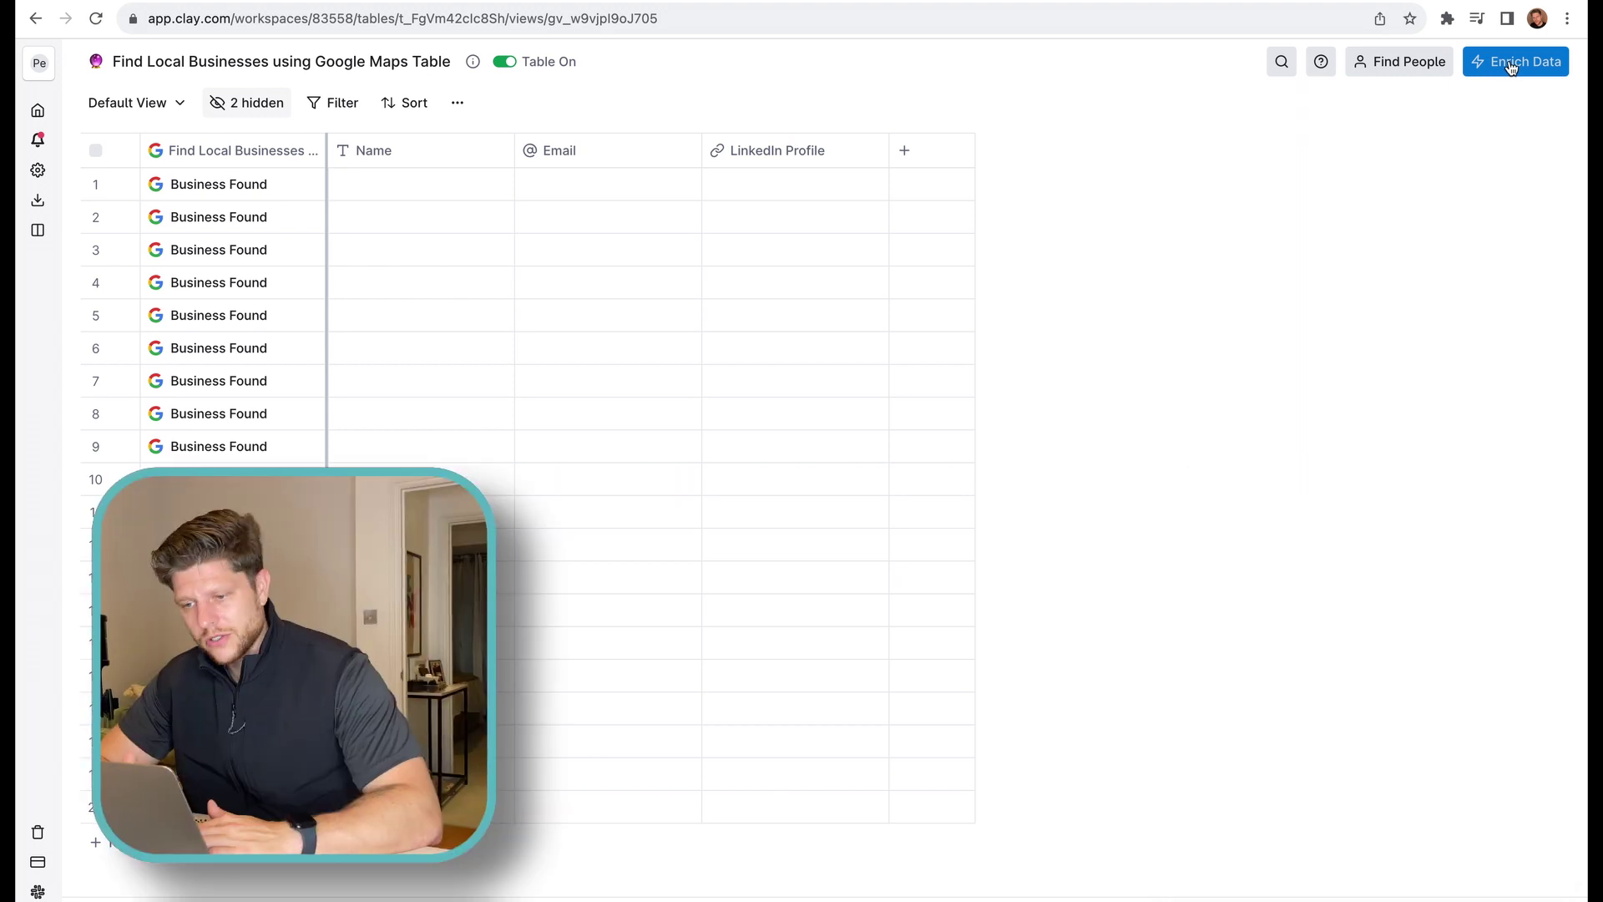
- Create Phone, Title, Rating and Website columns from the first business's cell details
left_click(228, 190)
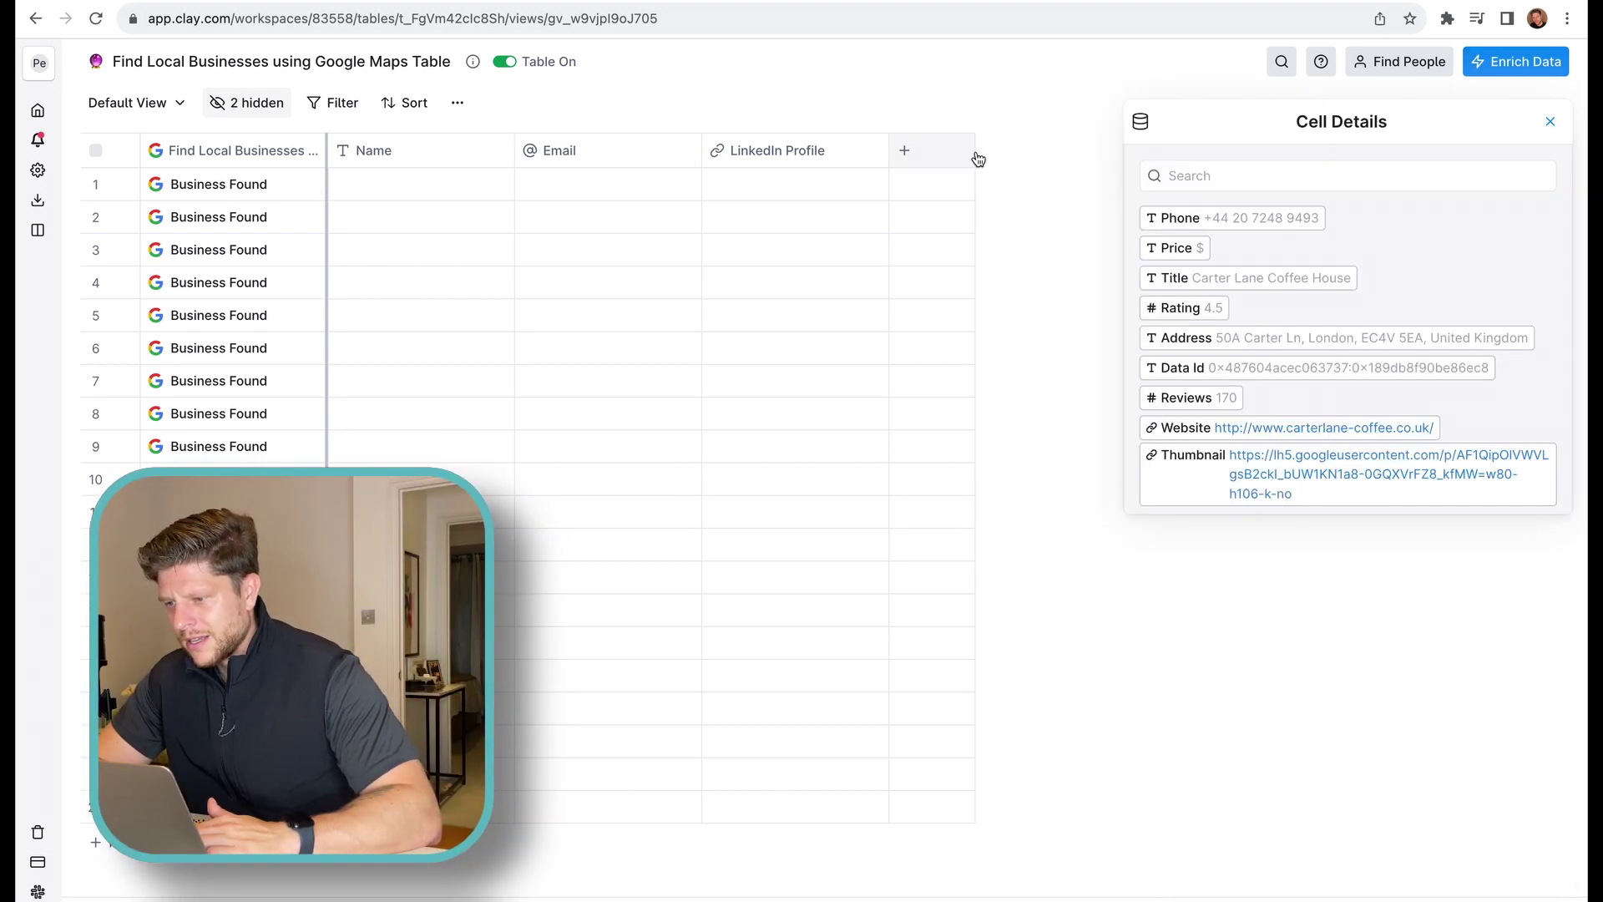
mouse_move(1214, 227)
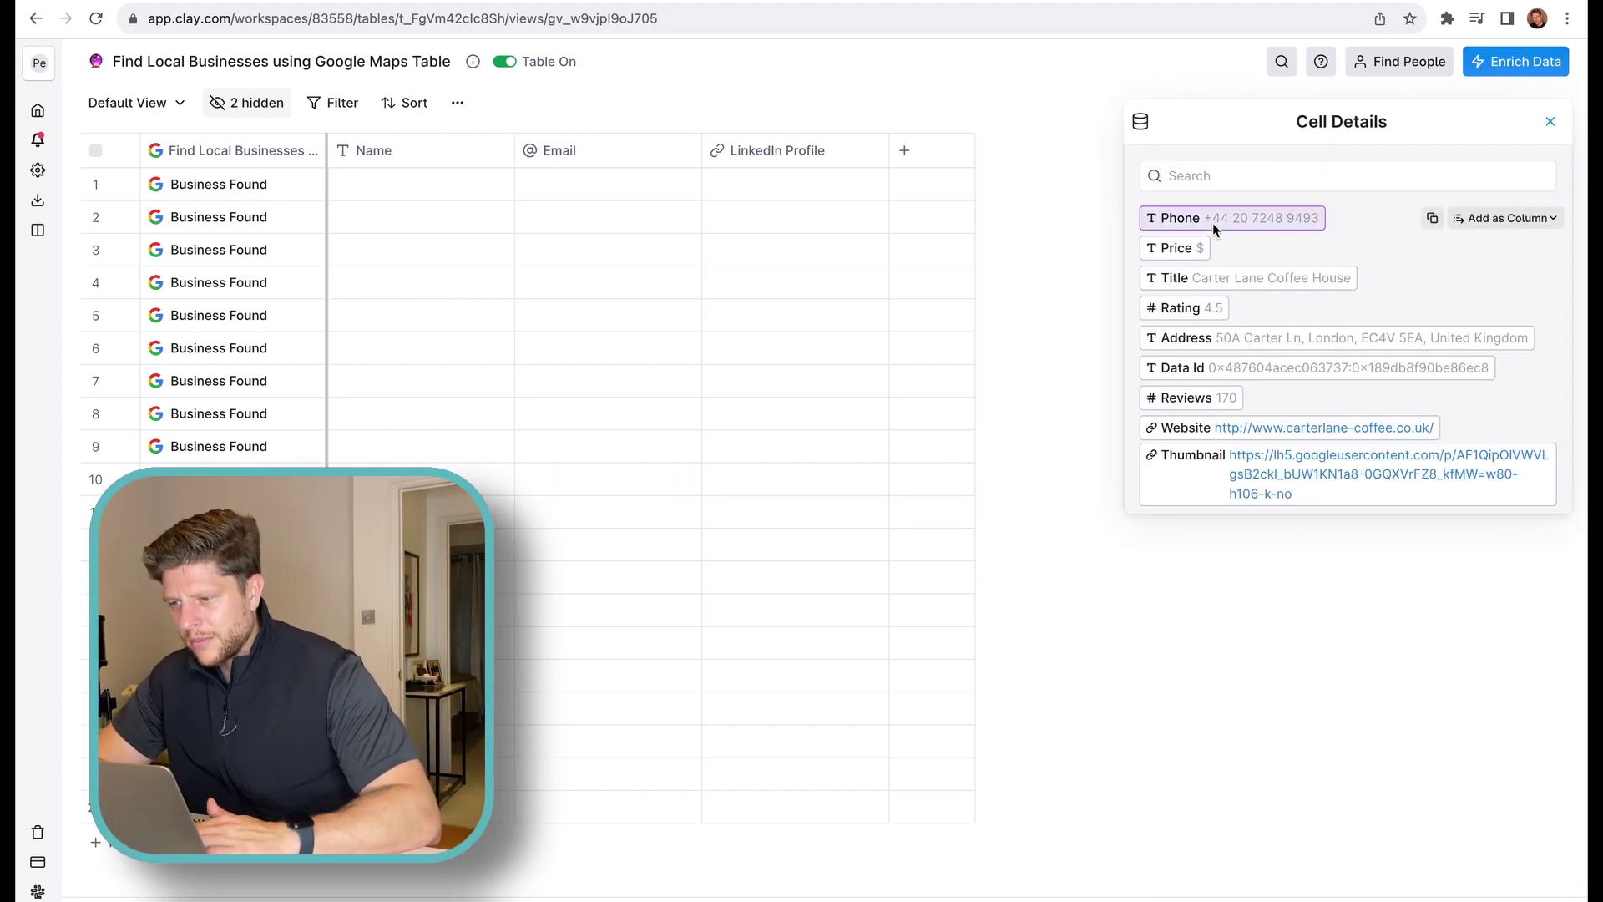
left_click(1502, 224)
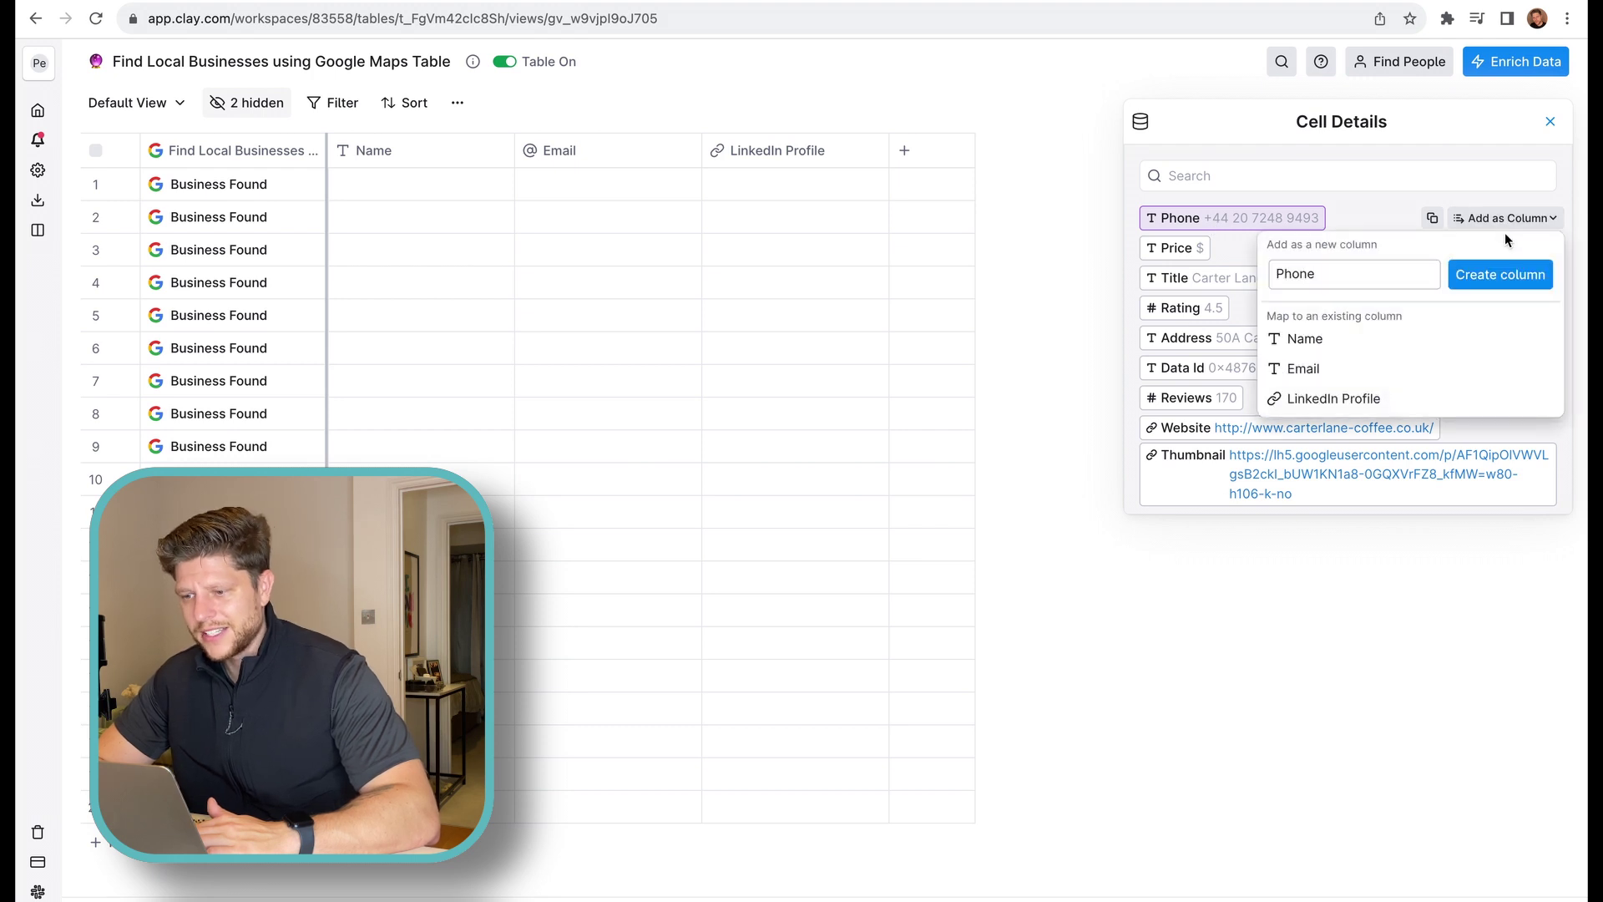
left_click(1525, 279)
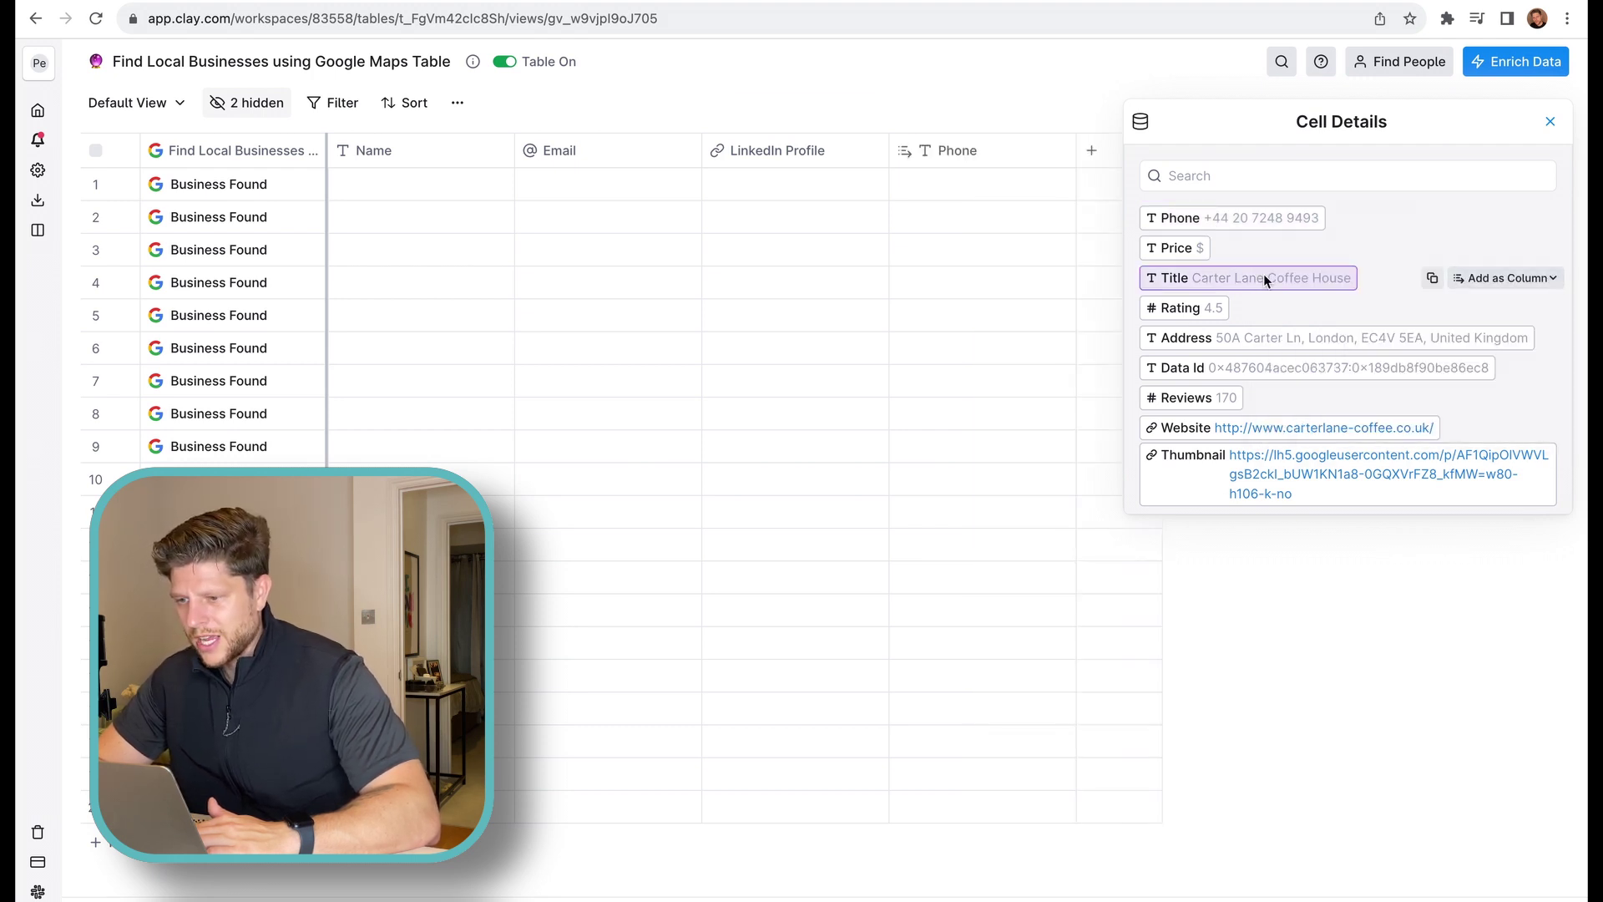
mouse_move(1462, 292)
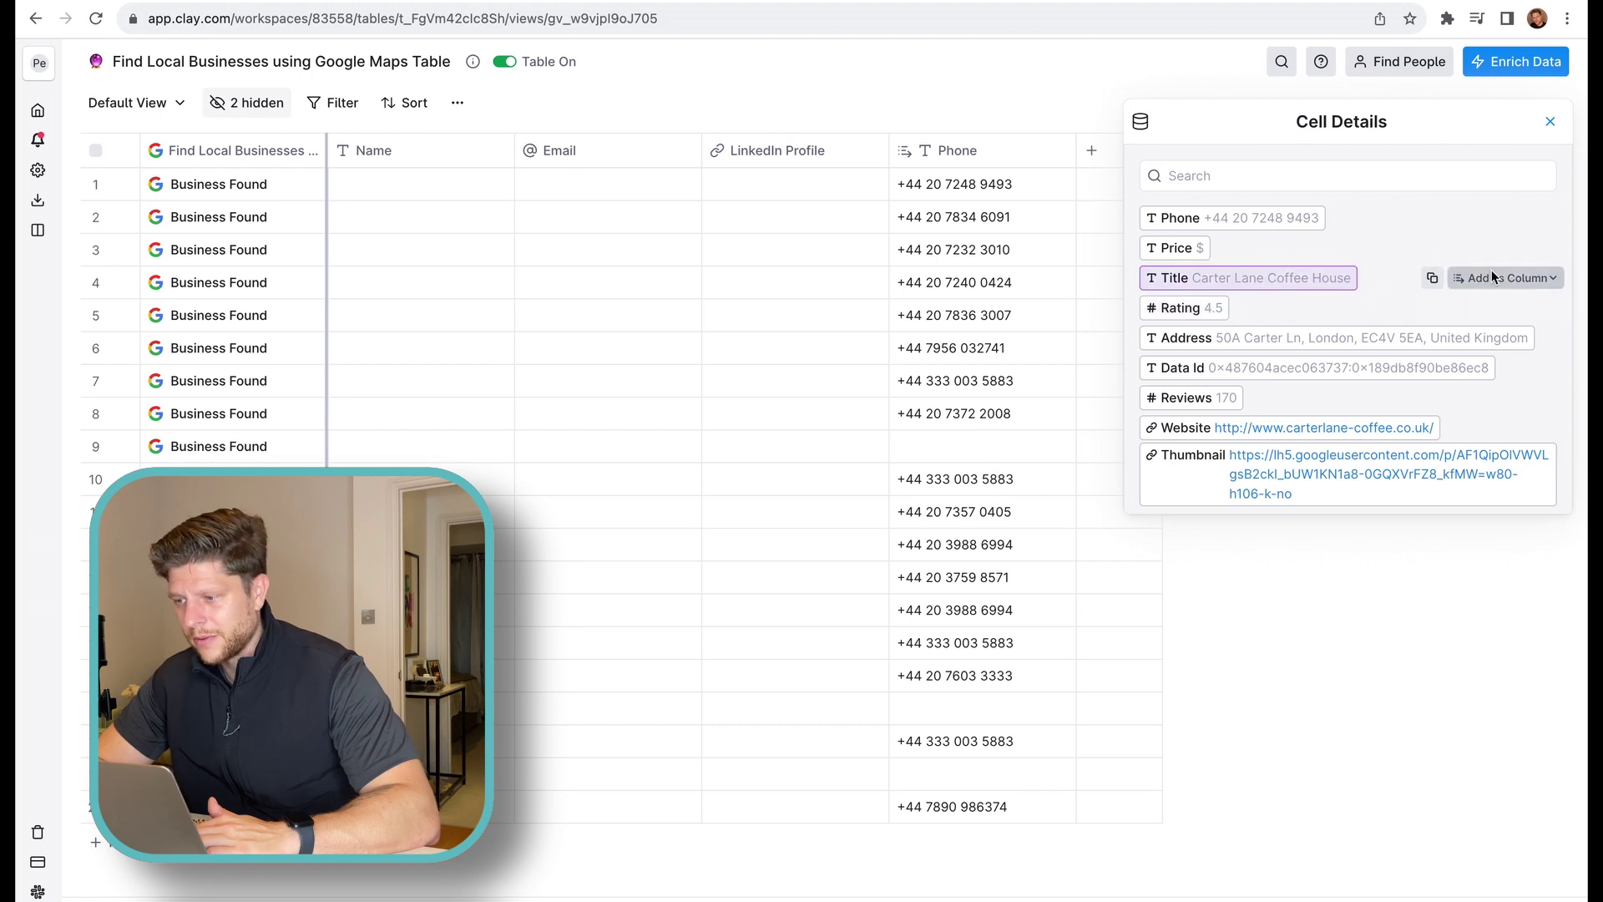
left_click(1495, 279)
left_click(1495, 337)
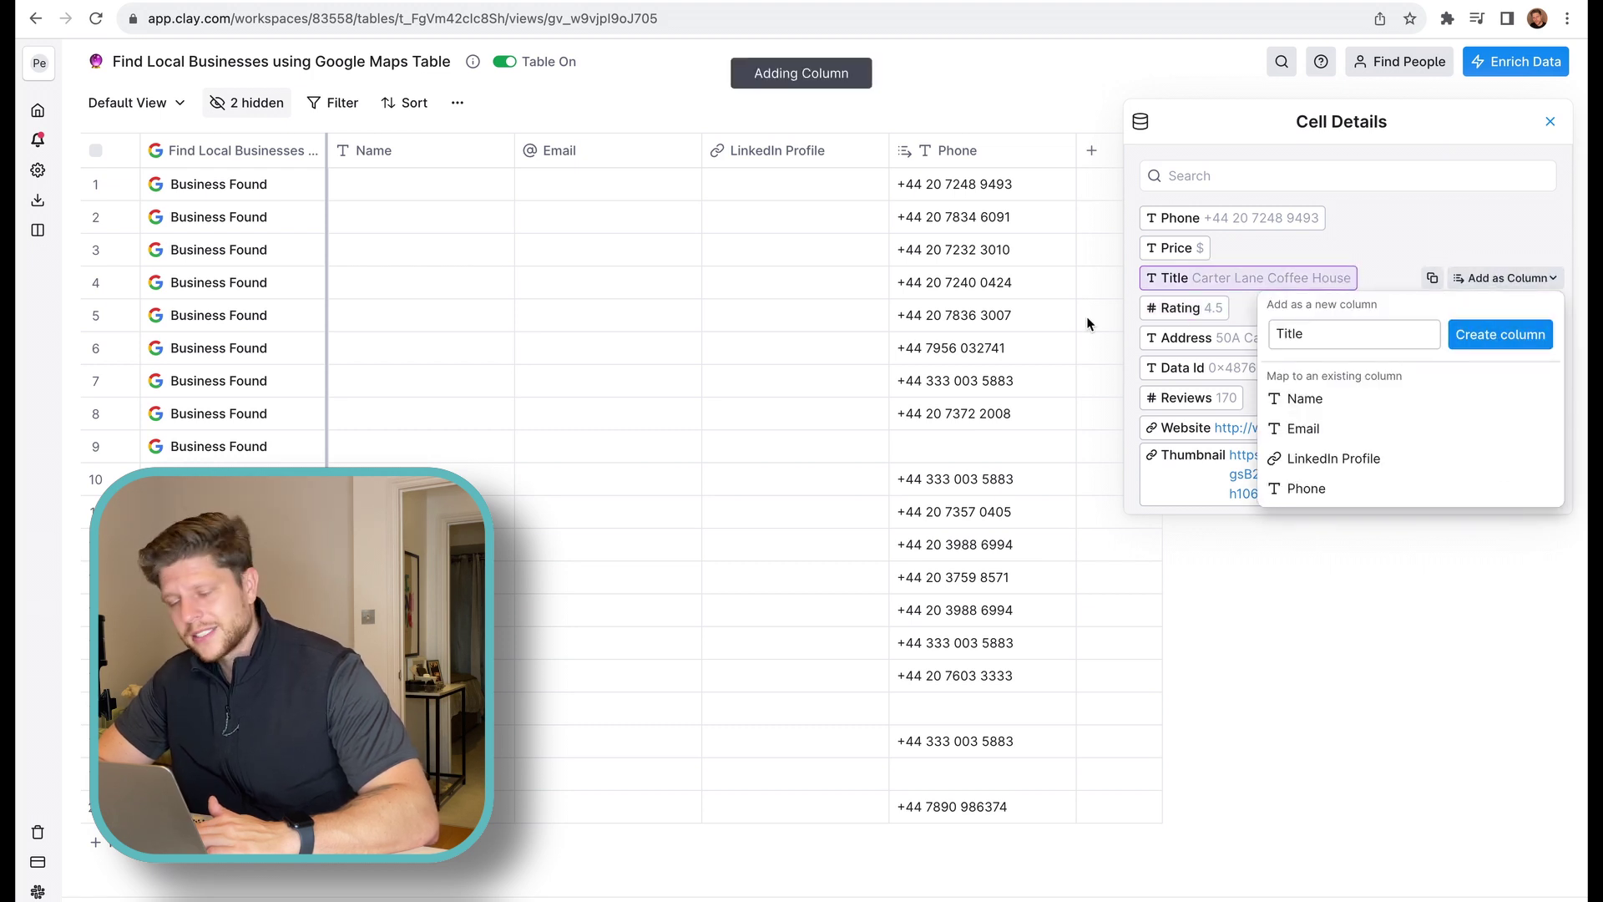
mouse_move(1223, 309)
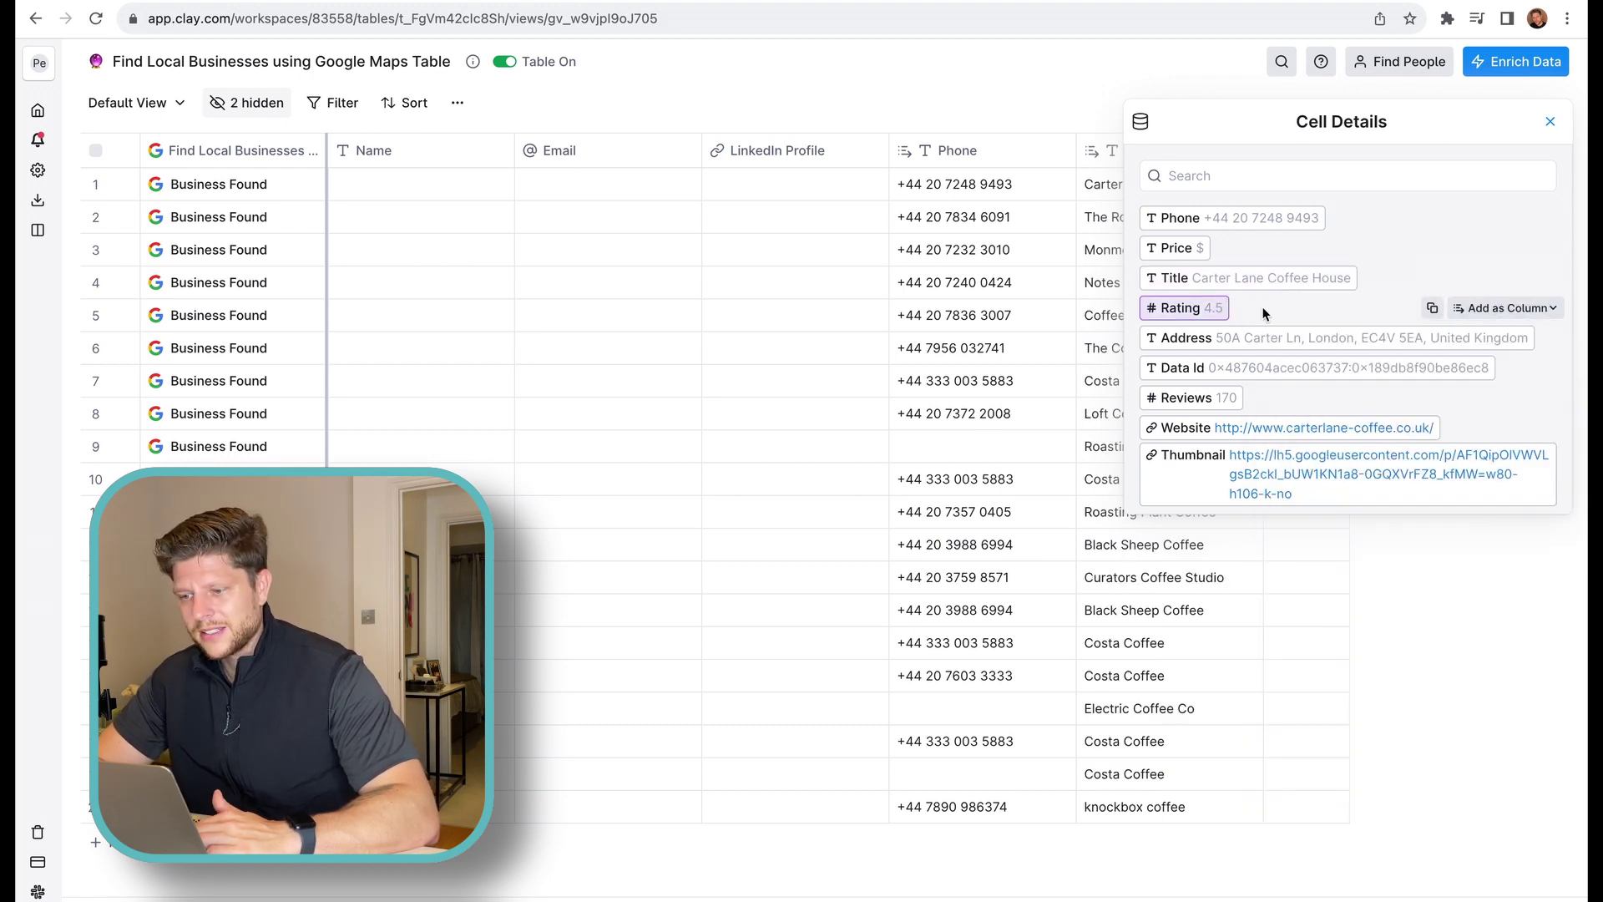
left_click(1507, 308)
left_click(1476, 367)
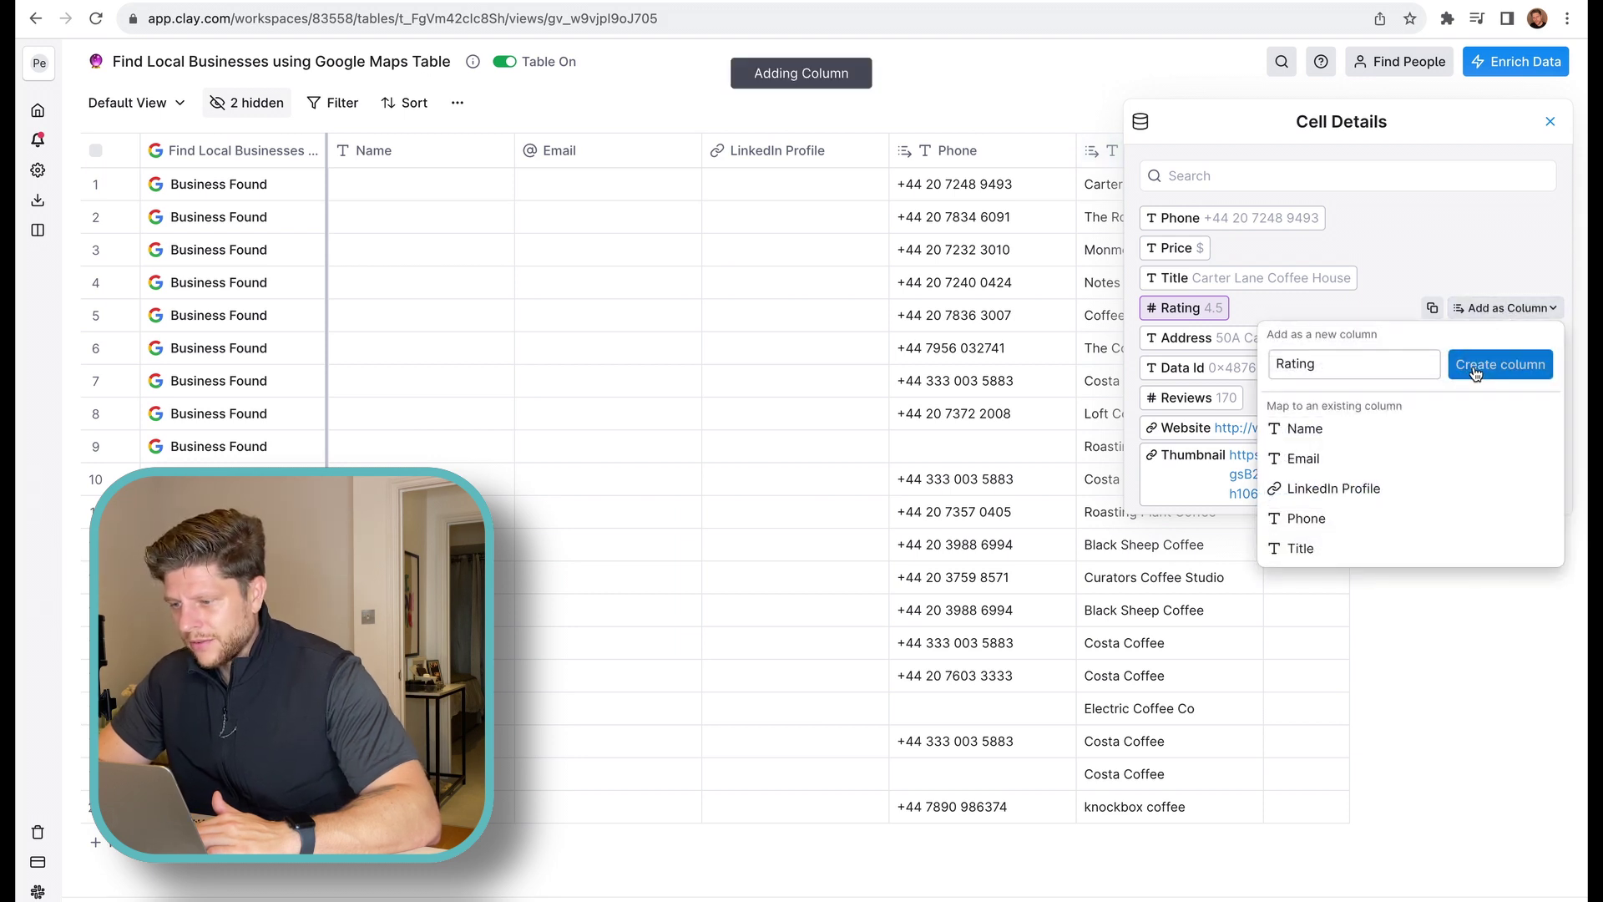
mouse_move(1349, 432)
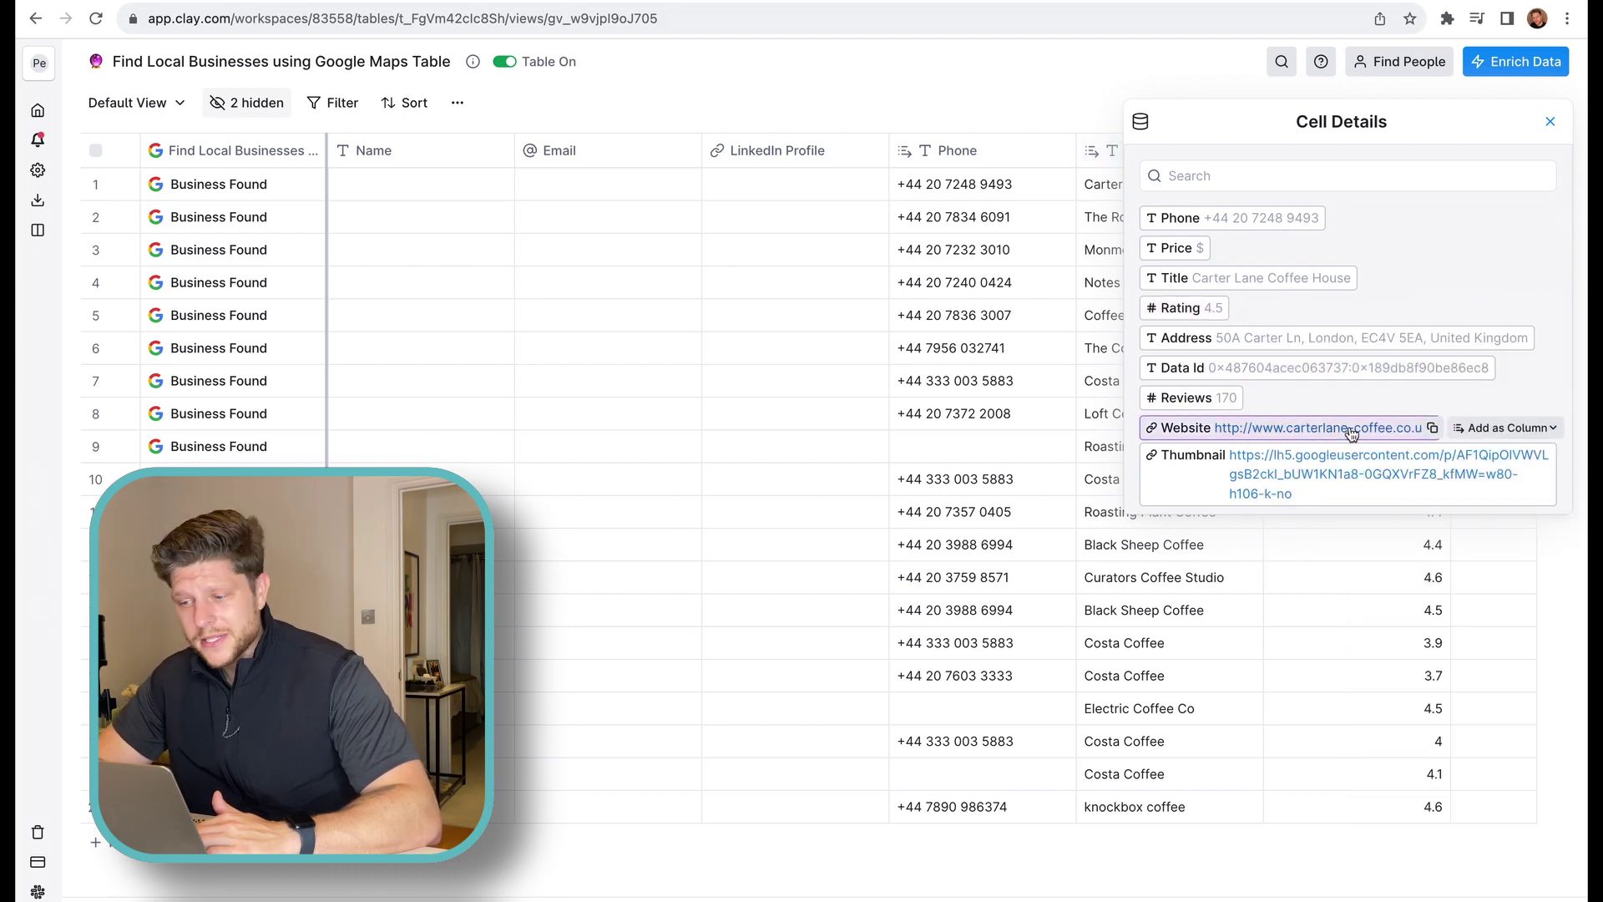
left_click(1493, 428)
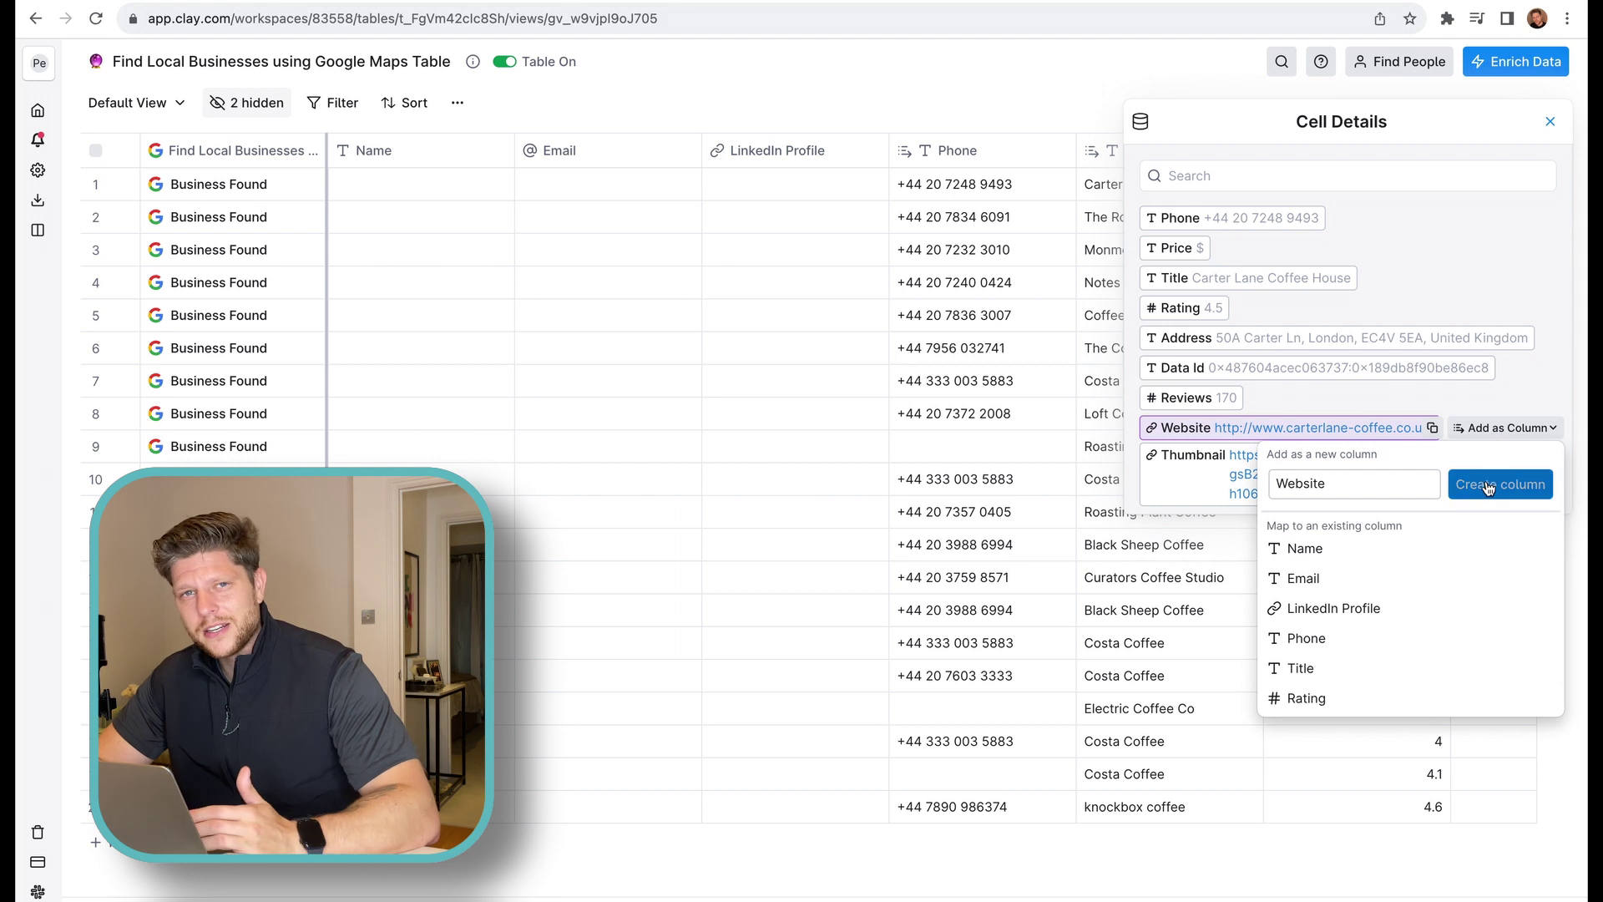
left_click(1469, 484)
mouse_move(1488, 489)
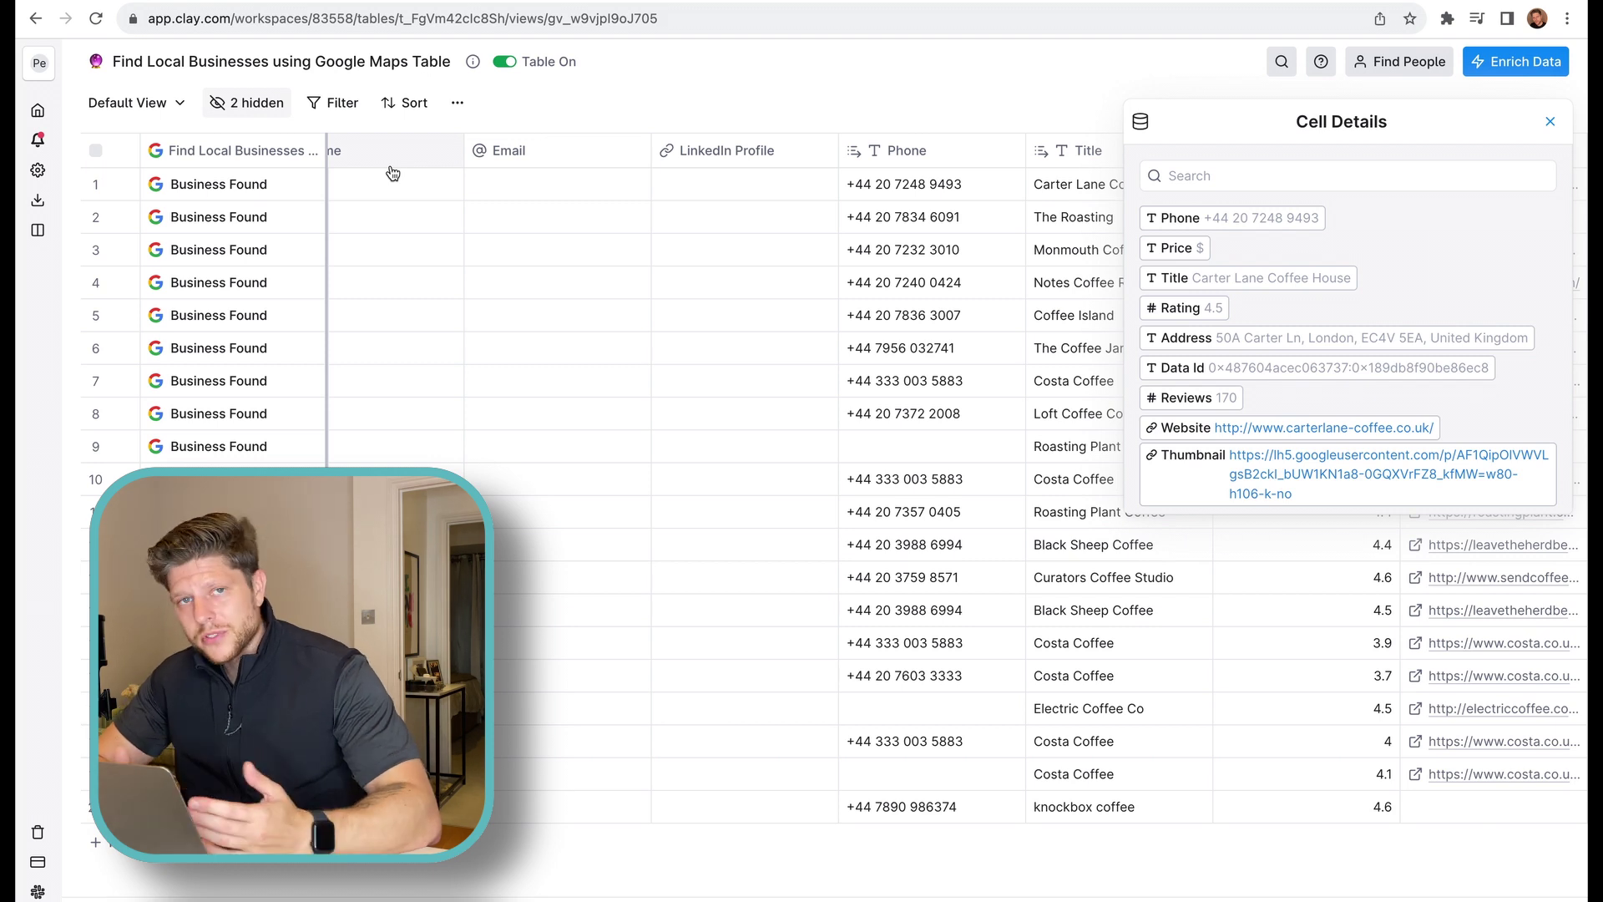
- Delete the empty Name, Email and LinkedIn Profile columns and close the details panel
scroll(393, 172, "left", 2)
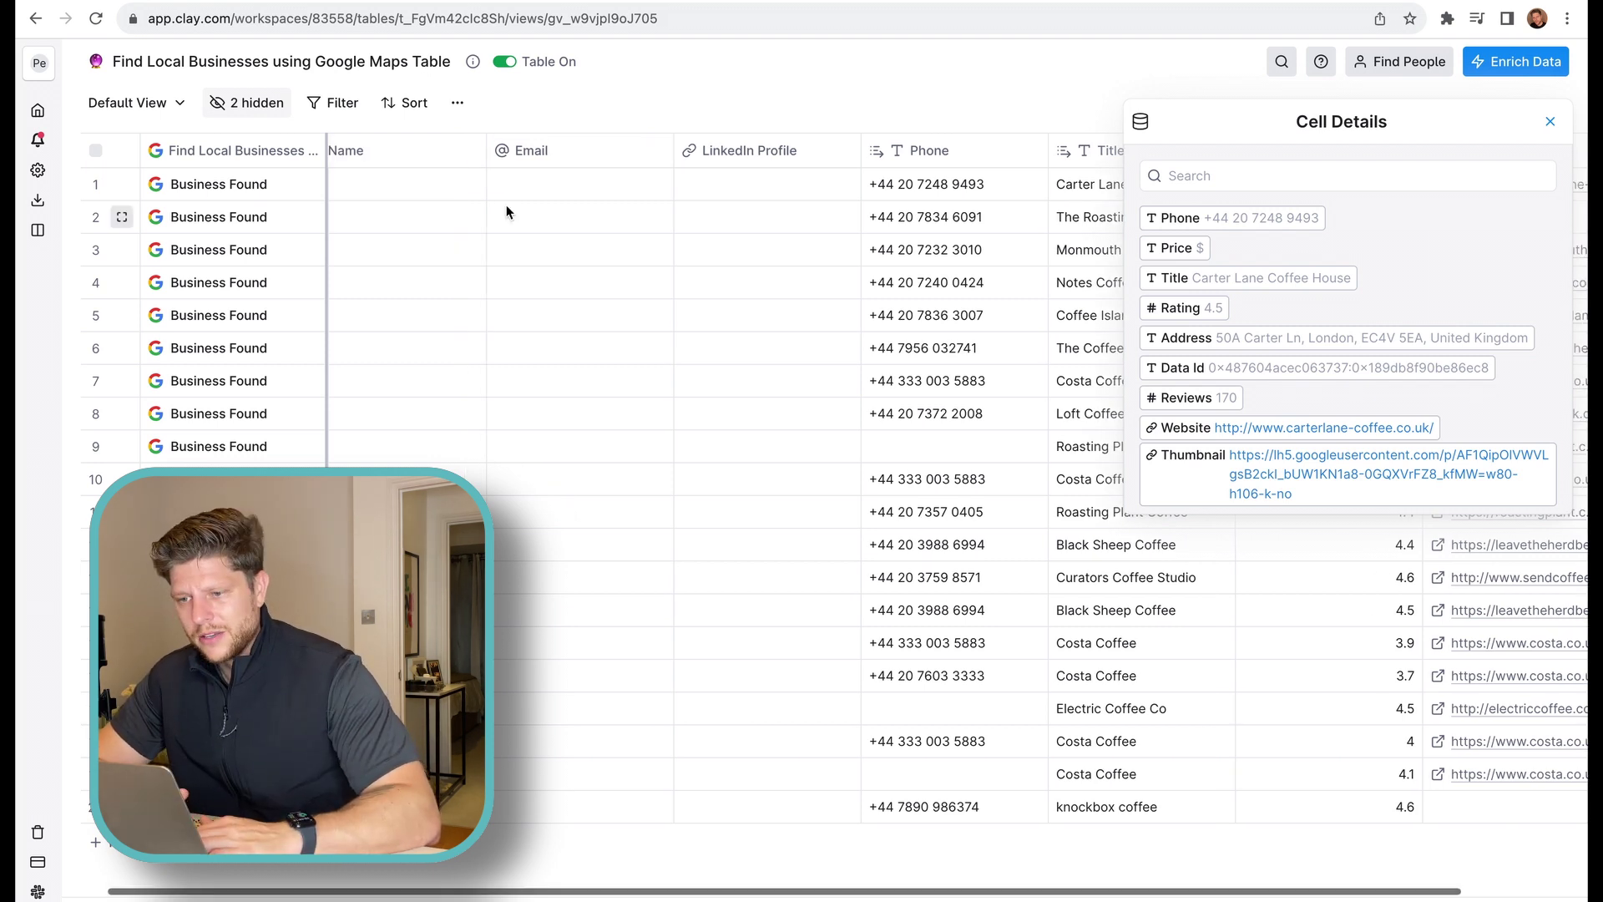
left_click(425, 161)
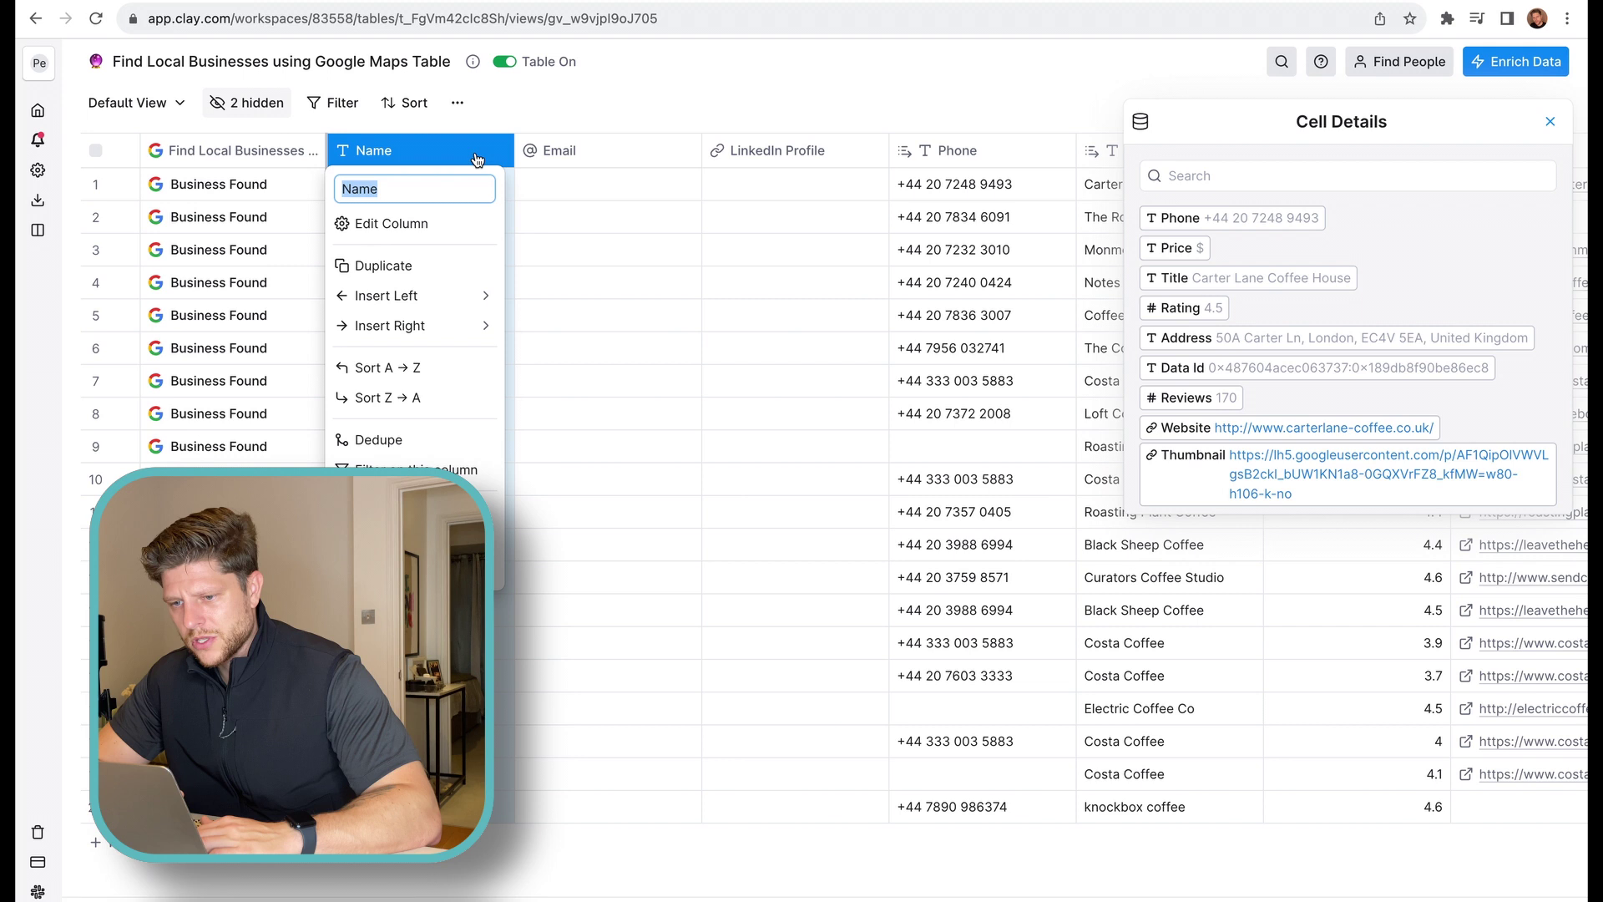
key("Escape")
left_click(559, 155, "shift")
left_click(735, 158, "shift")
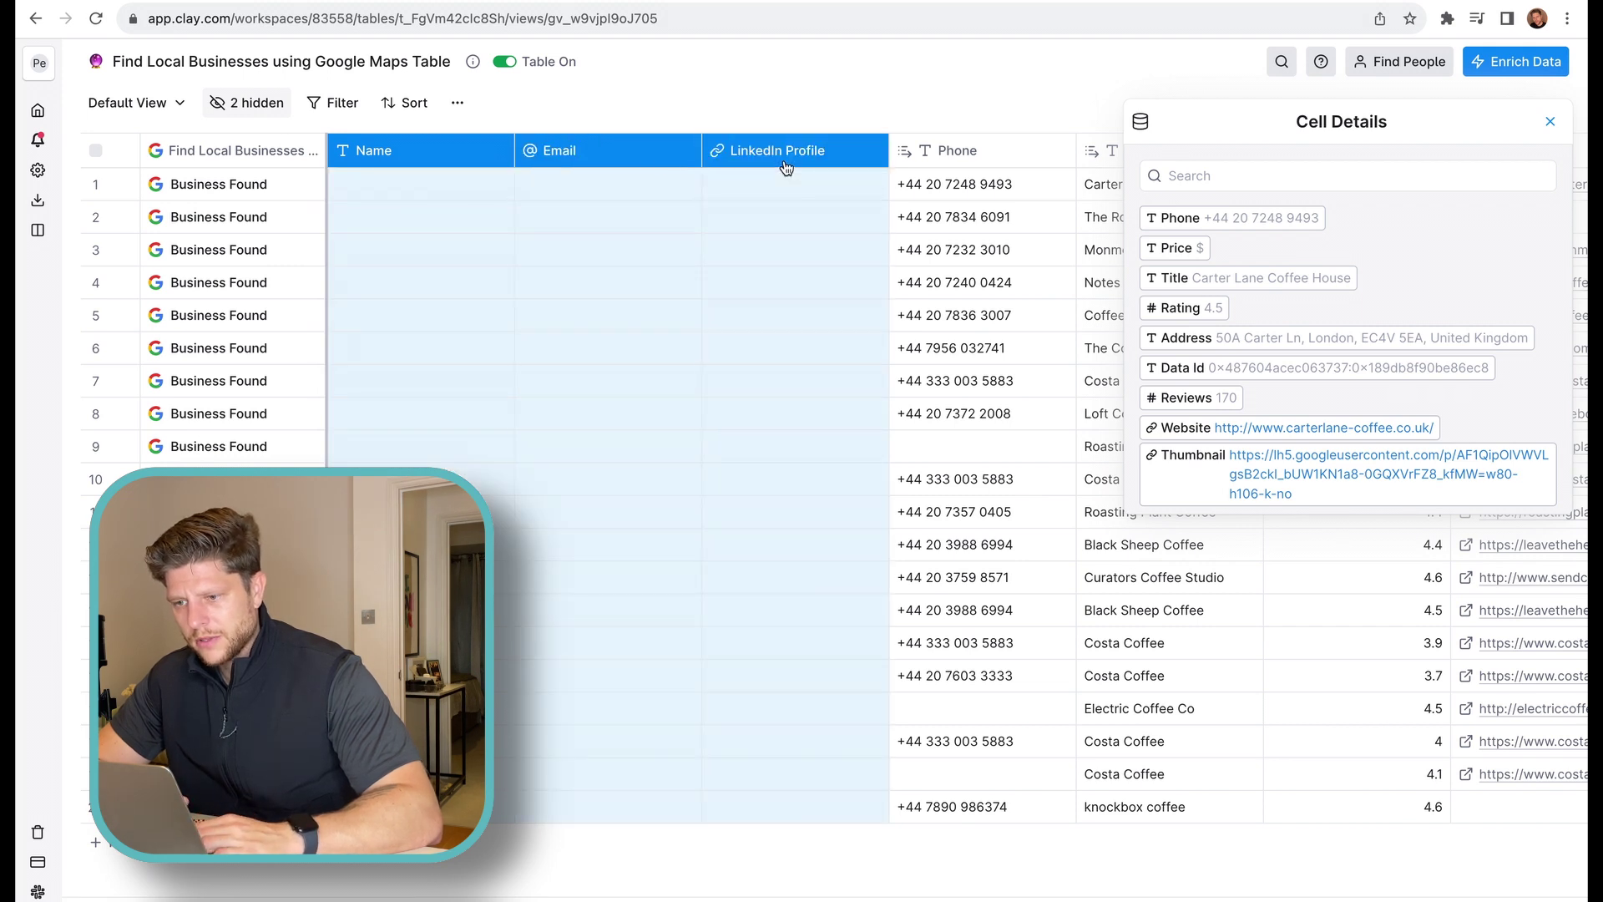
right_click(784, 159)
left_click(777, 215)
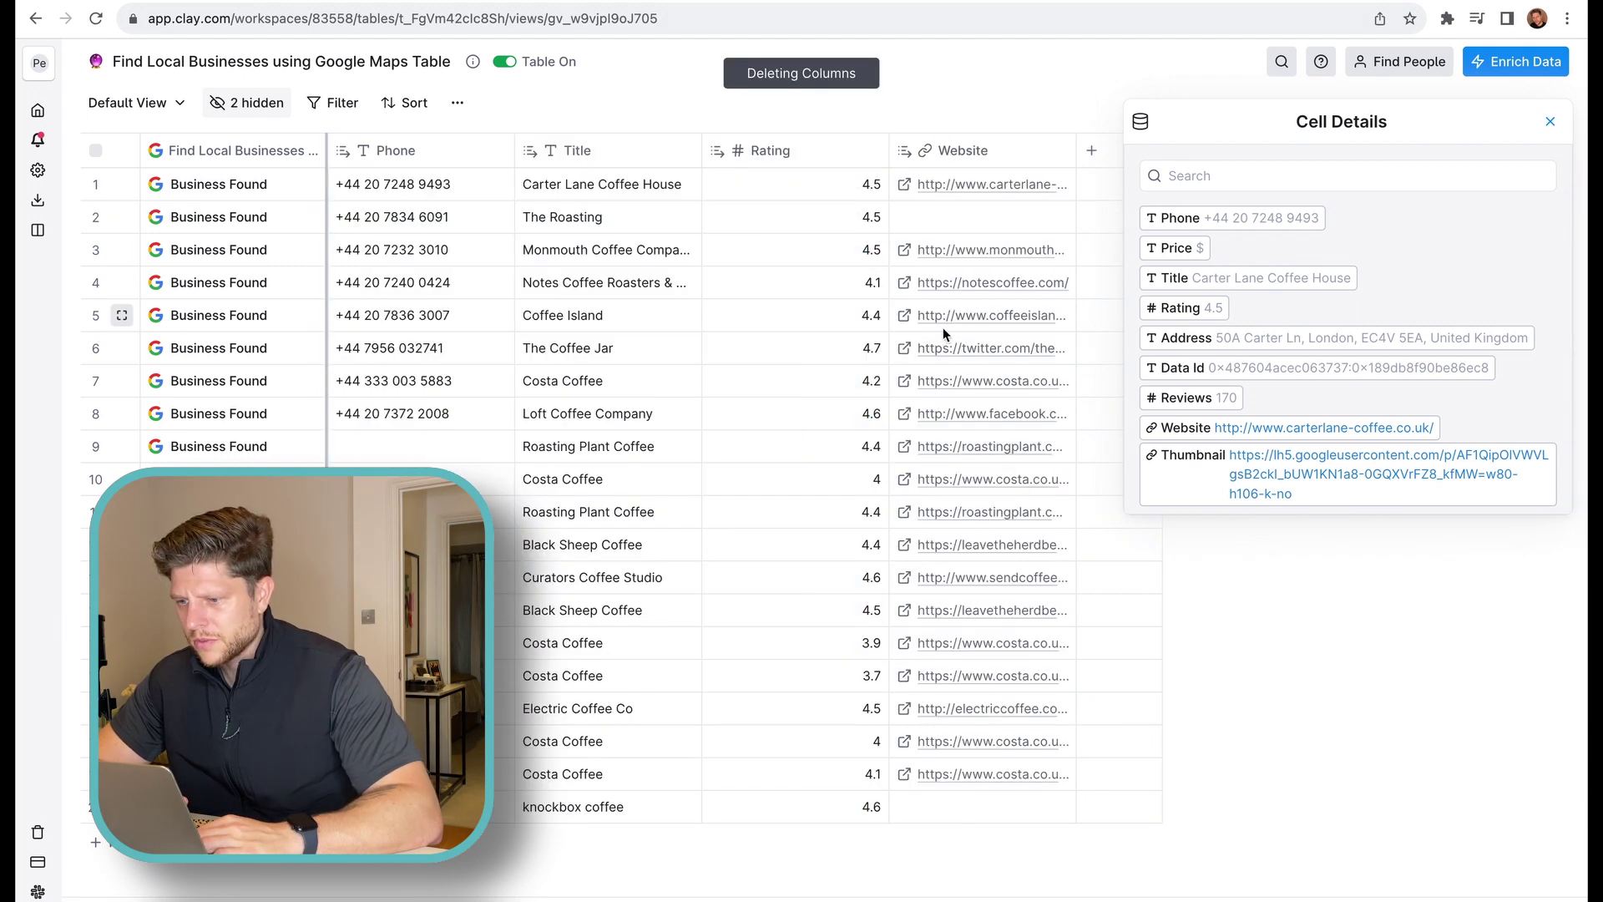
left_click(1550, 123)
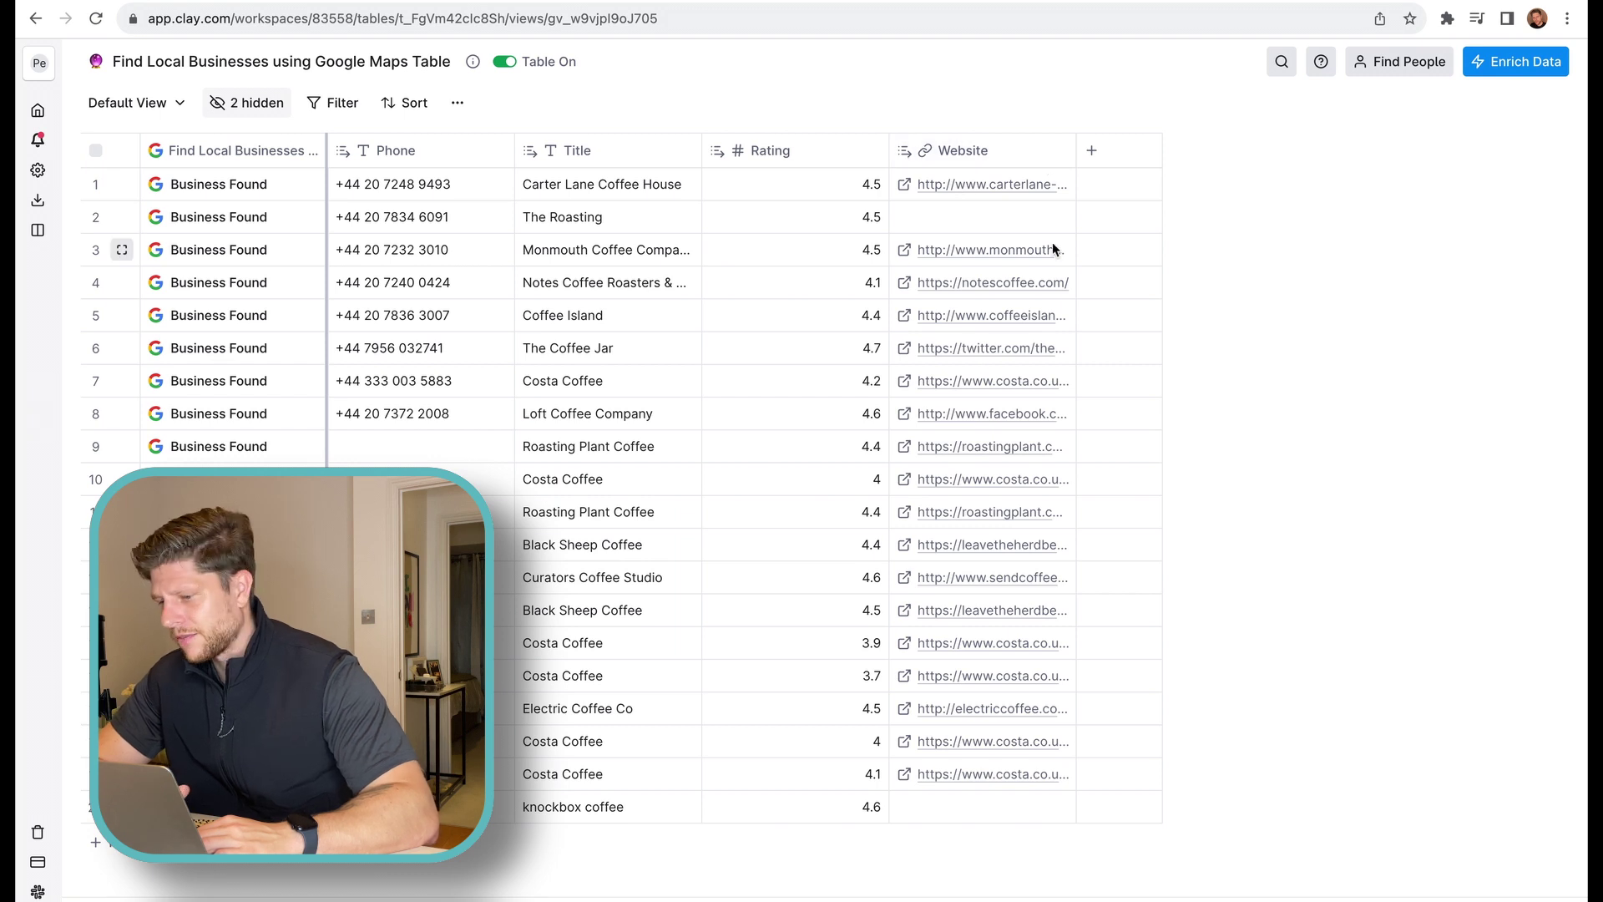
- Choose the SMBs - Find and Verify Decision Makers recipe from Enrich Data
left_click(1493, 72)
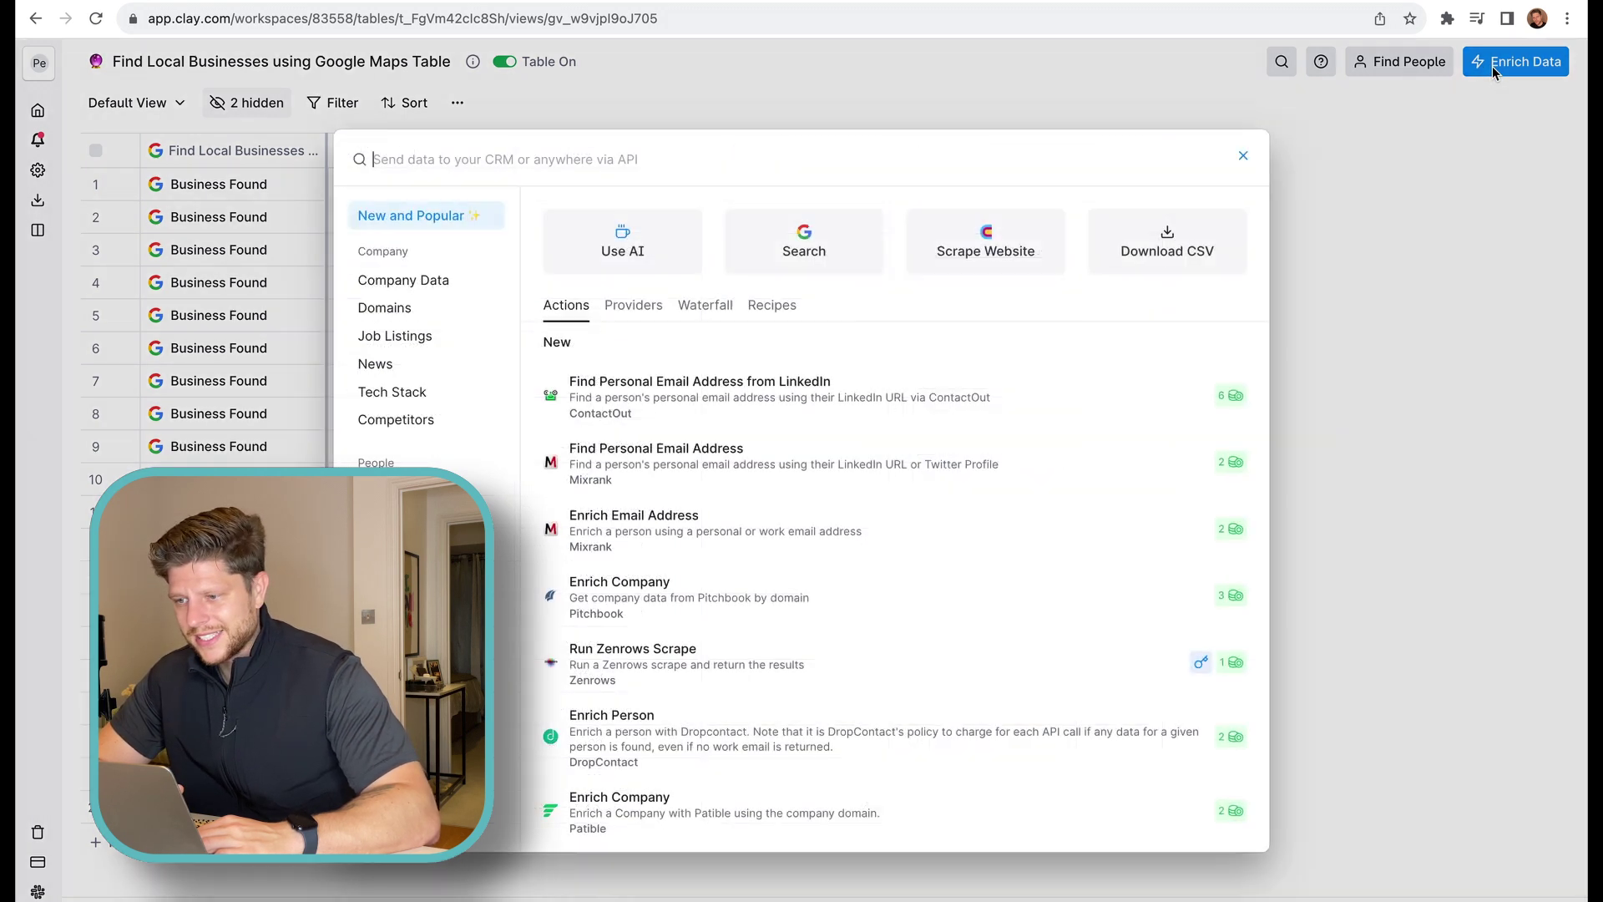
left_click(774, 307)
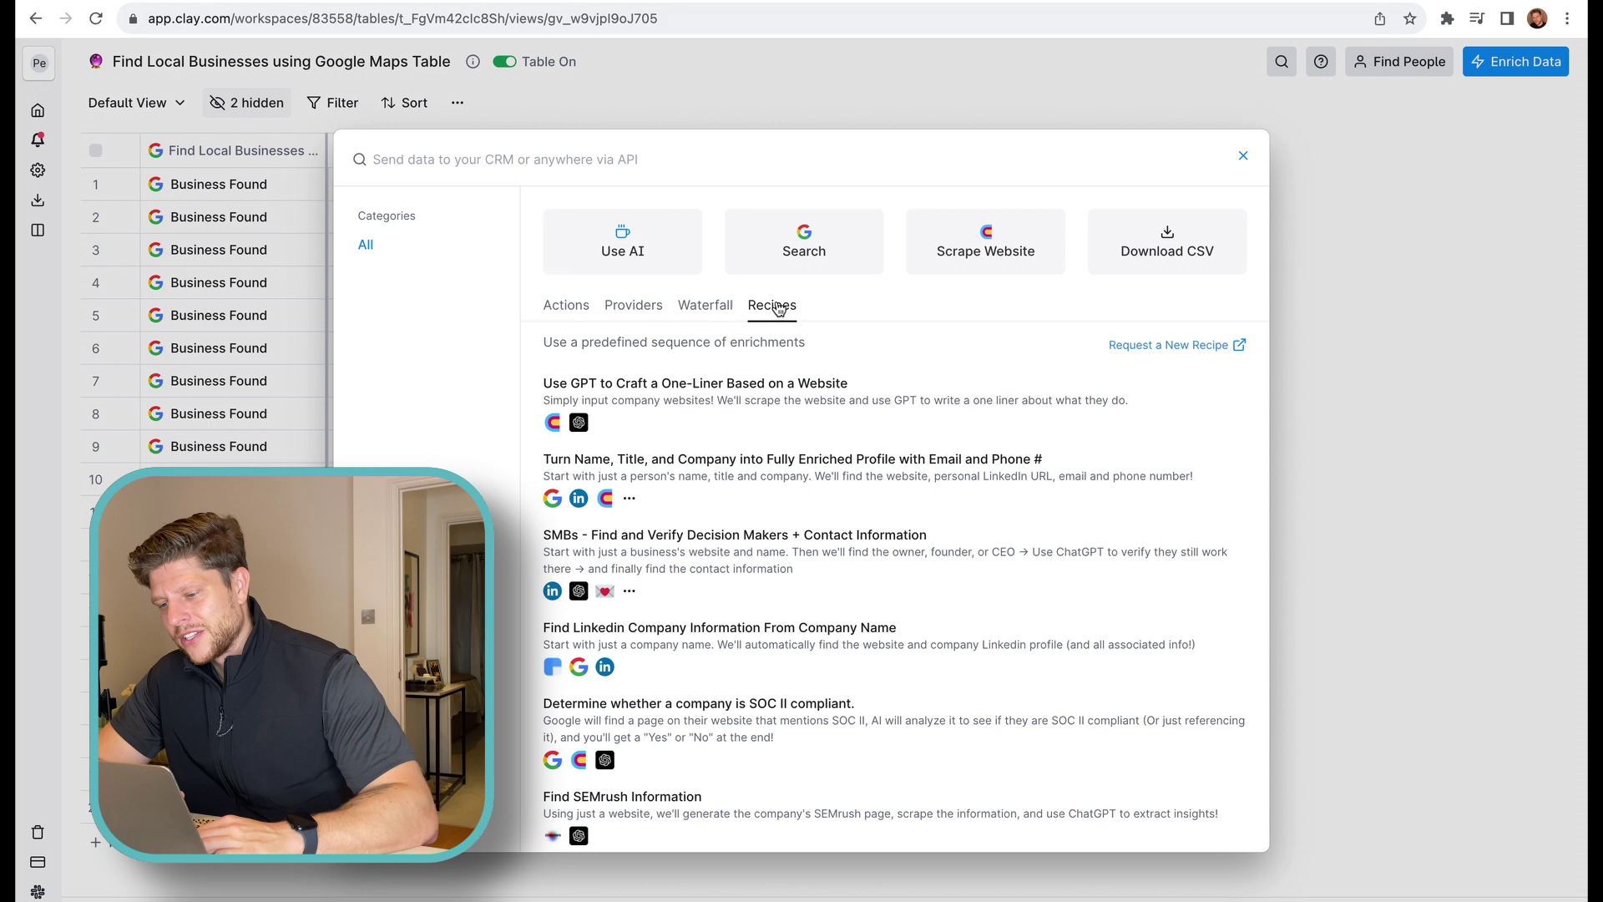
key("Escape")
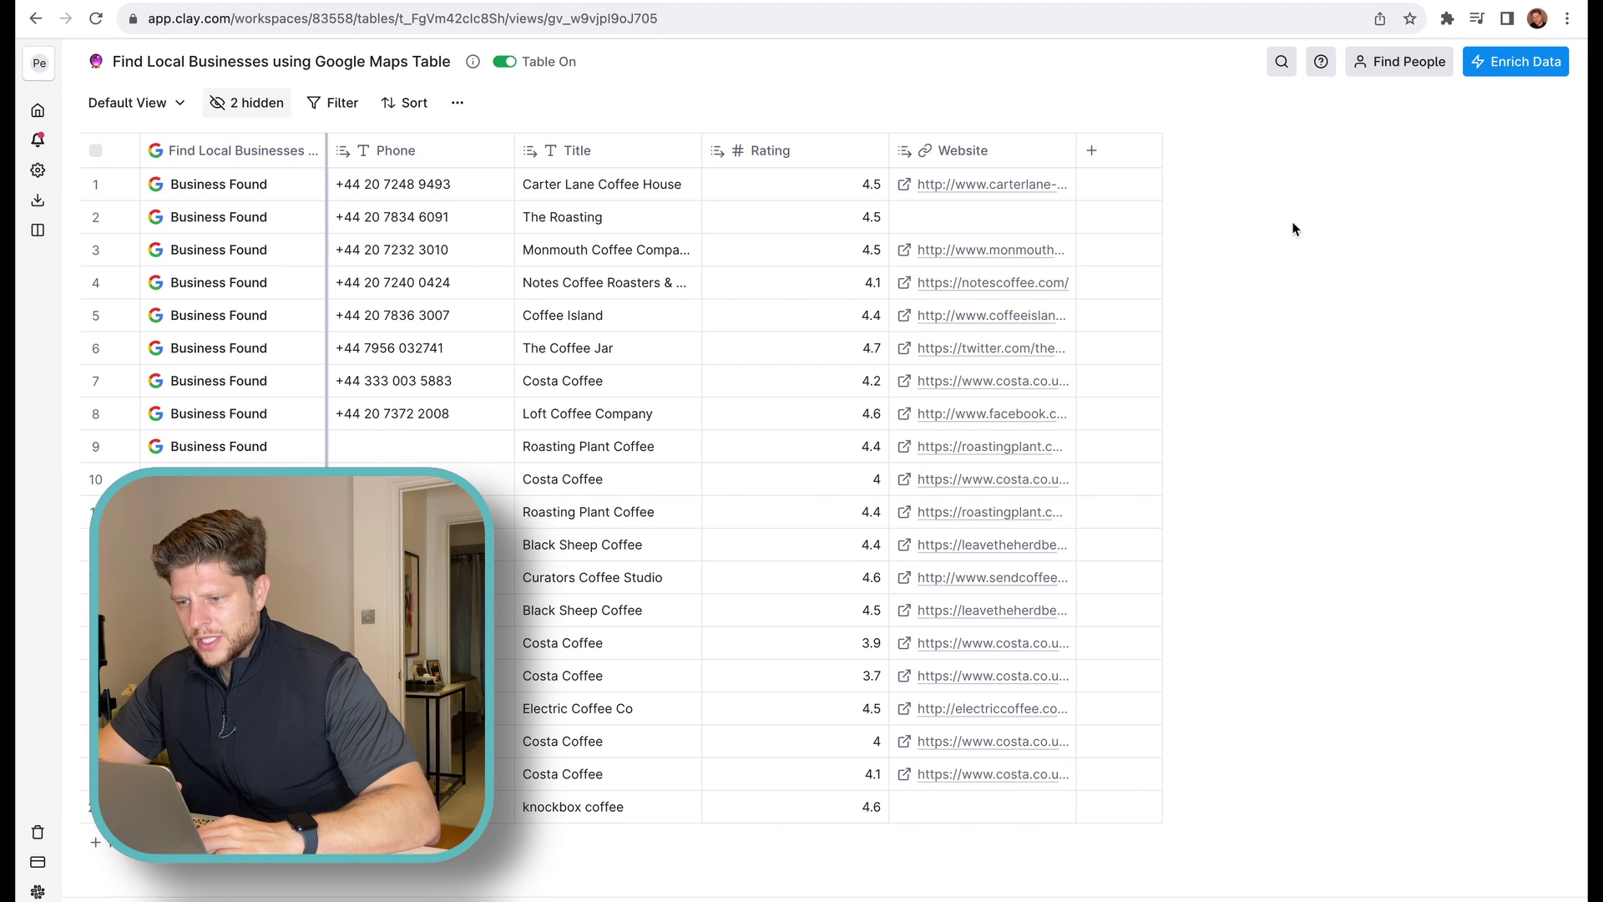
left_click(1494, 72)
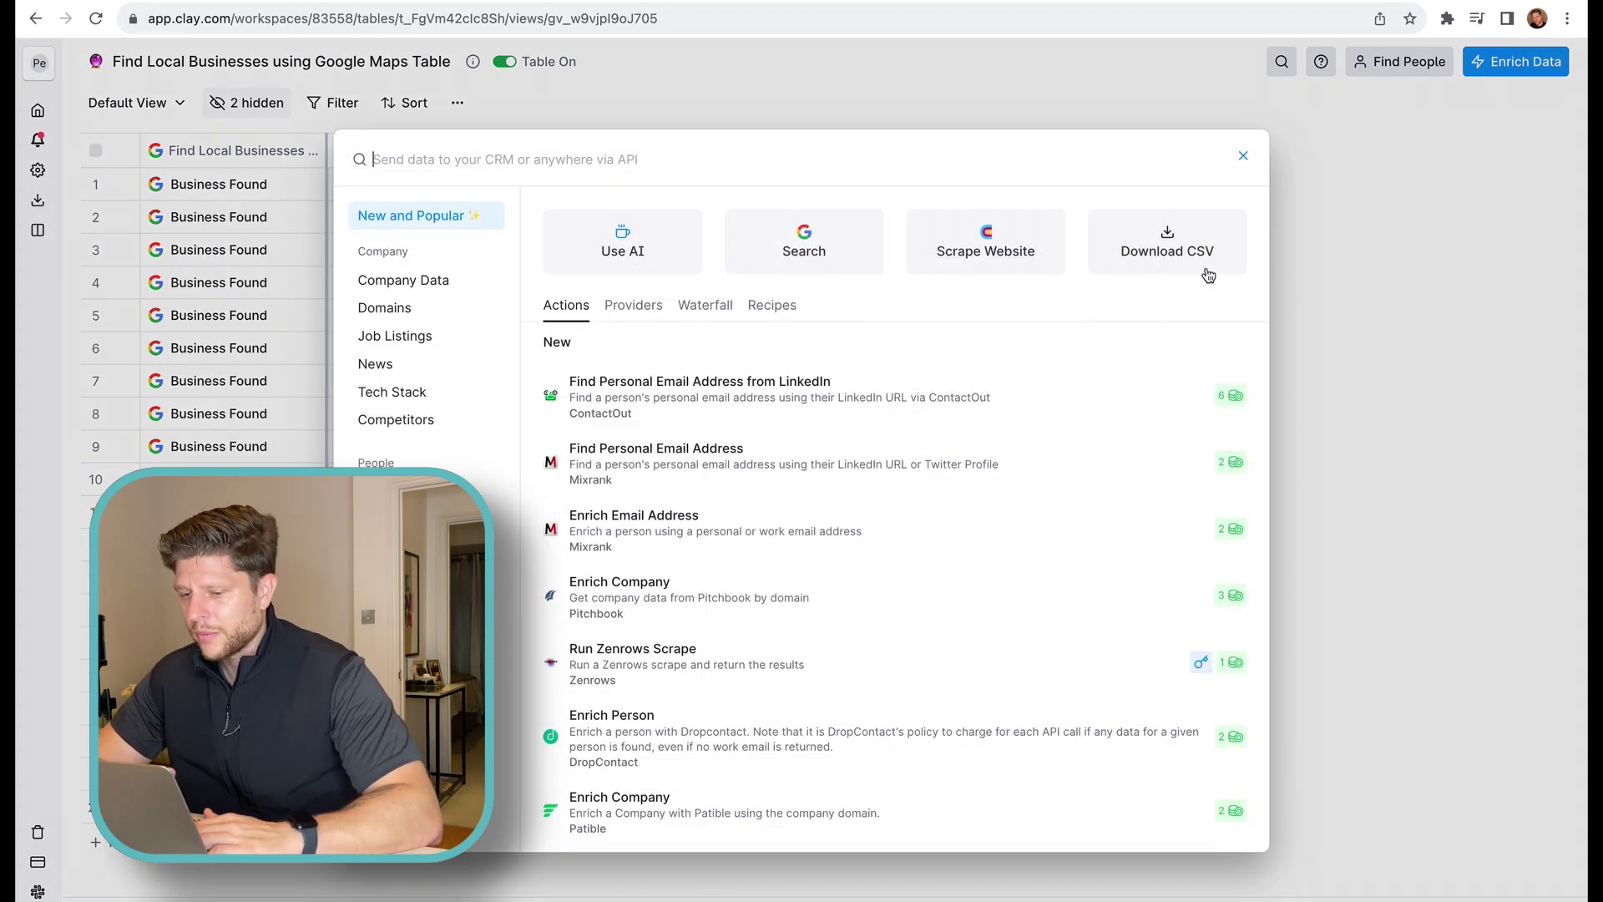
left_click(775, 306)
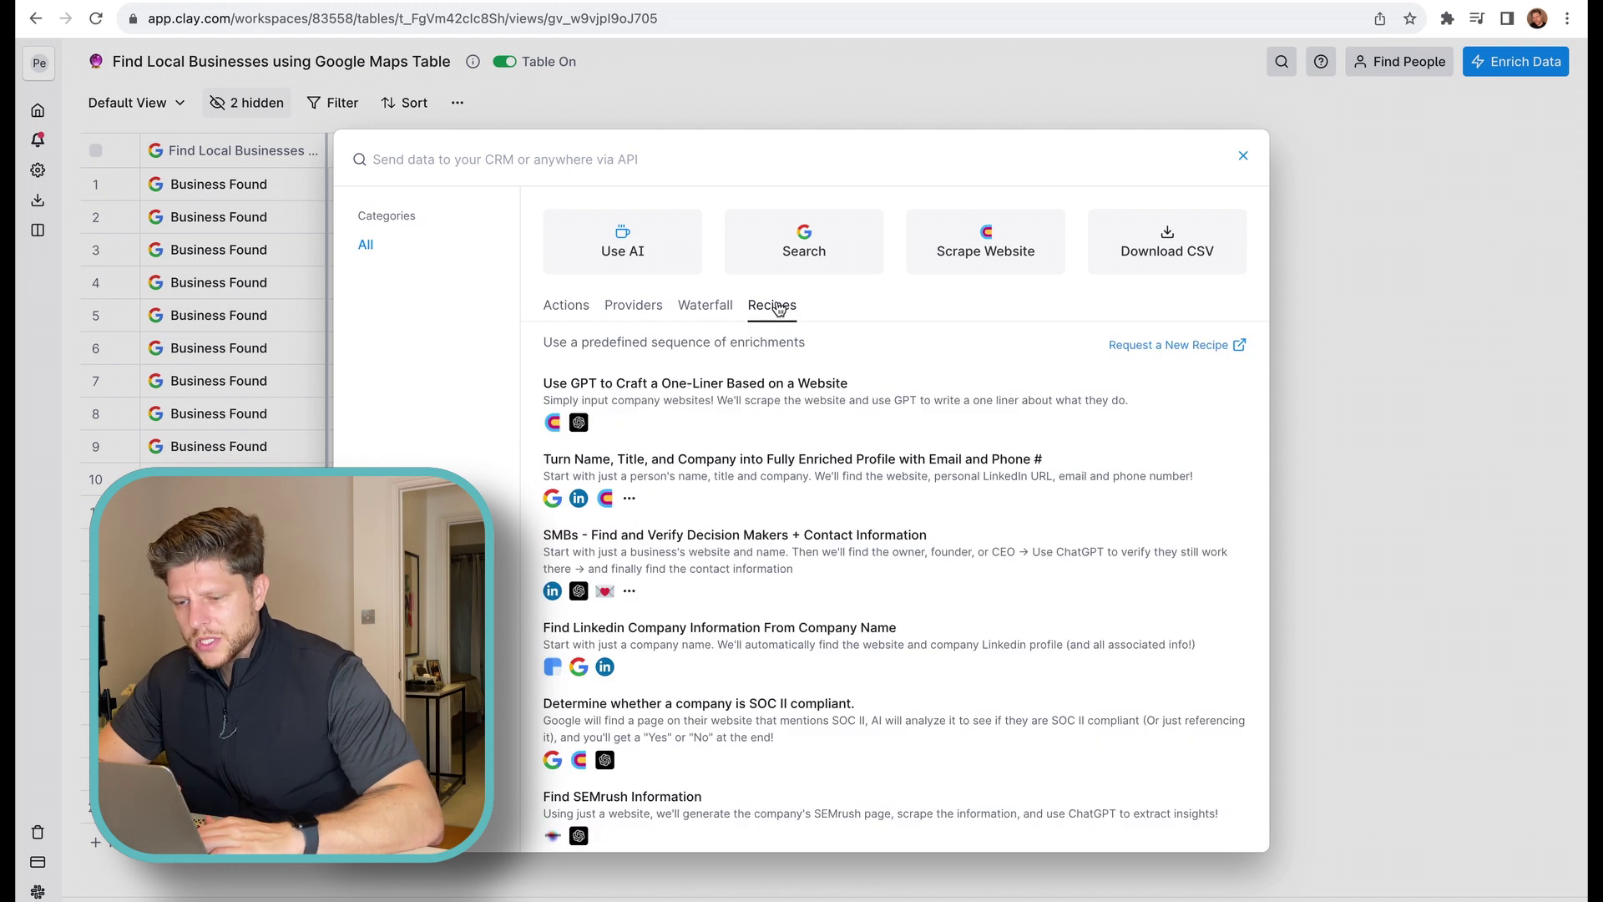
left_click(764, 555)
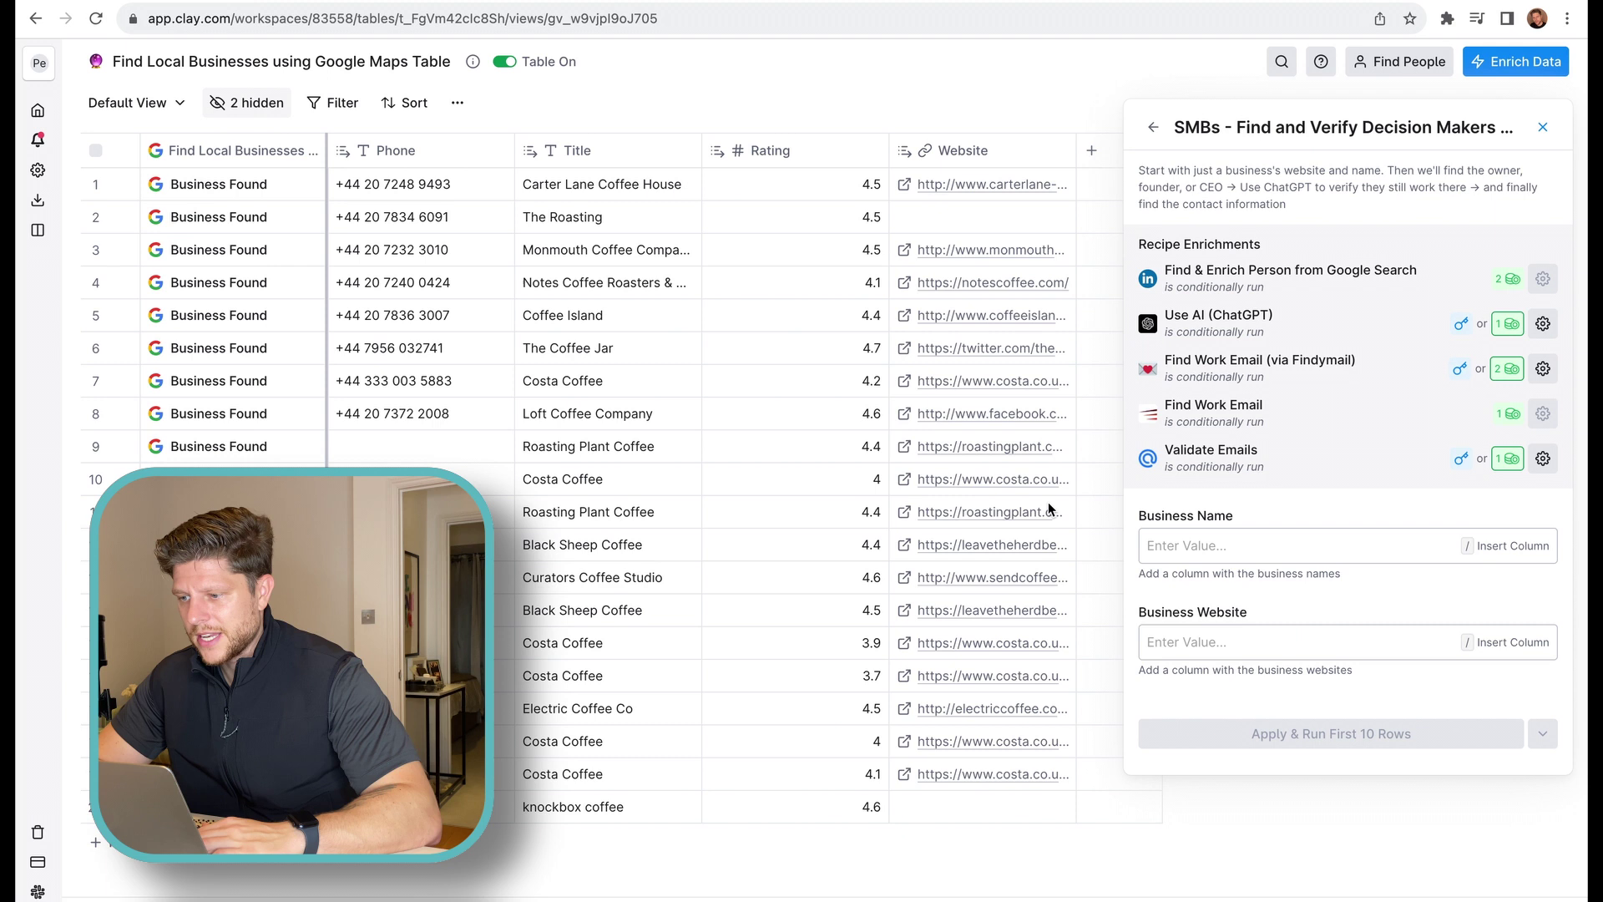
- Map Business Name to the Title column and Business Website to the Website column
left_click(1185, 544)
type("/")
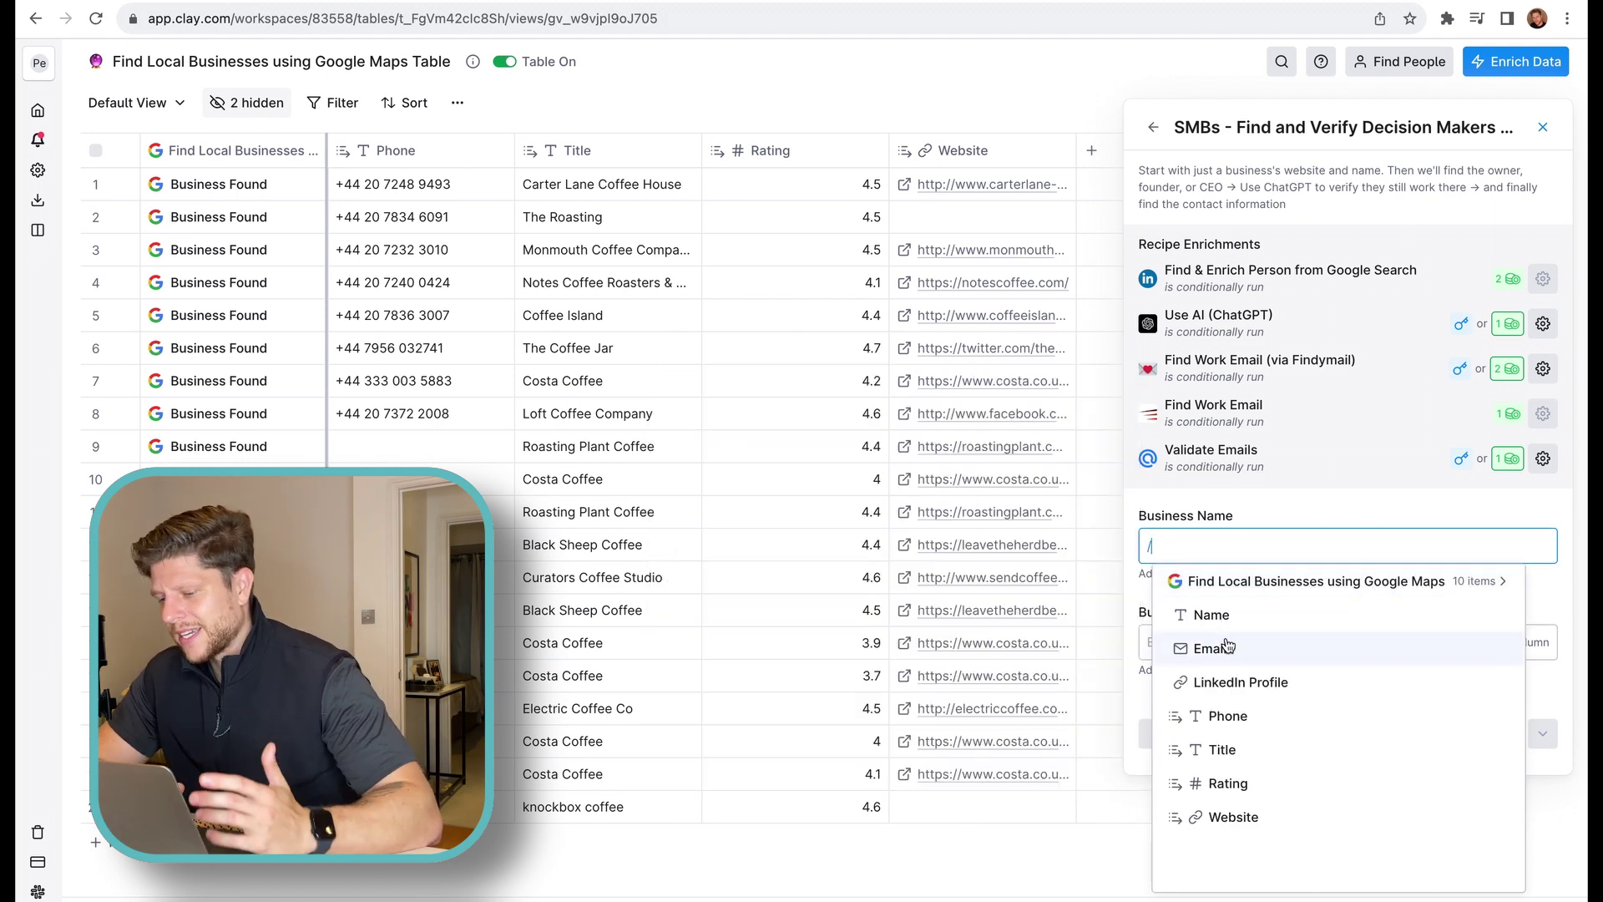
left_click(1223, 750)
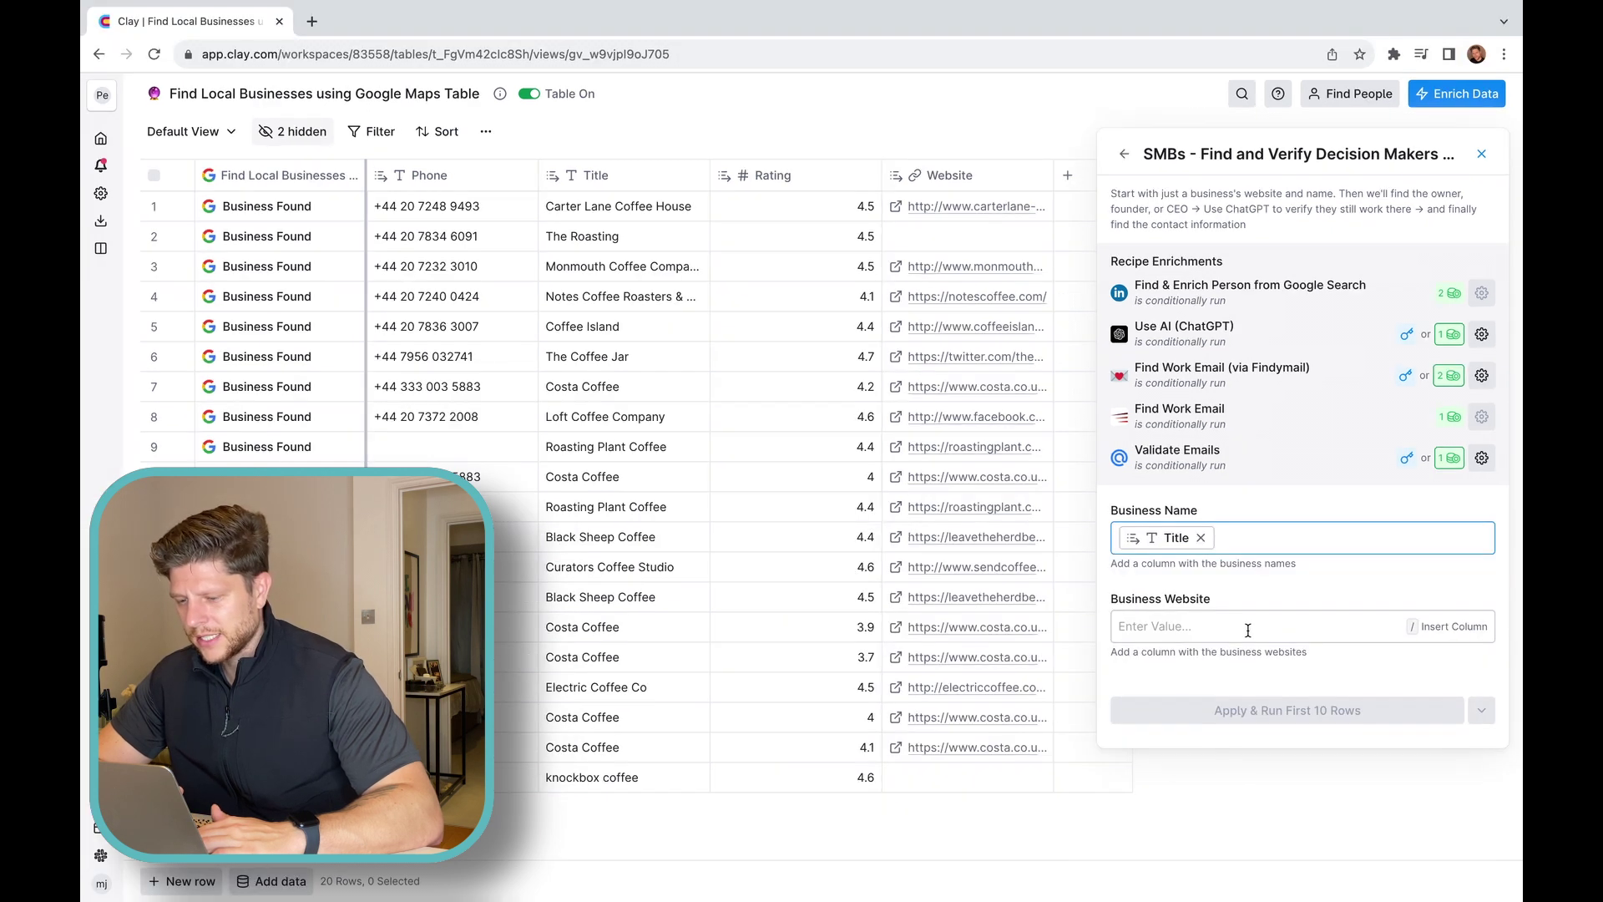
left_click(1261, 645)
type("/")
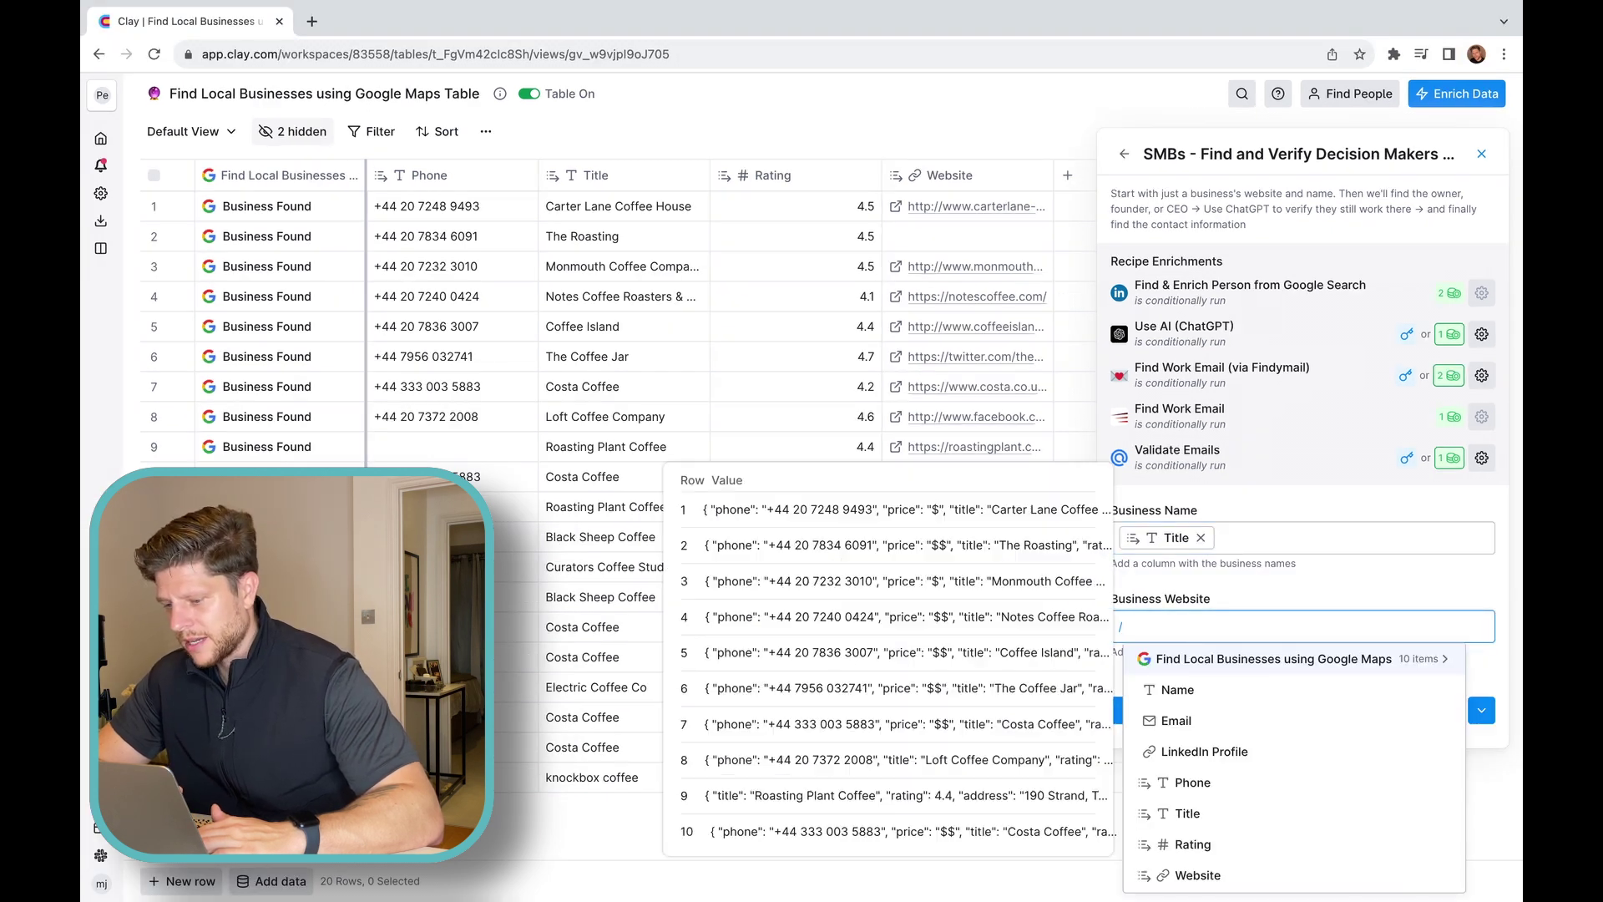
left_click(1197, 875)
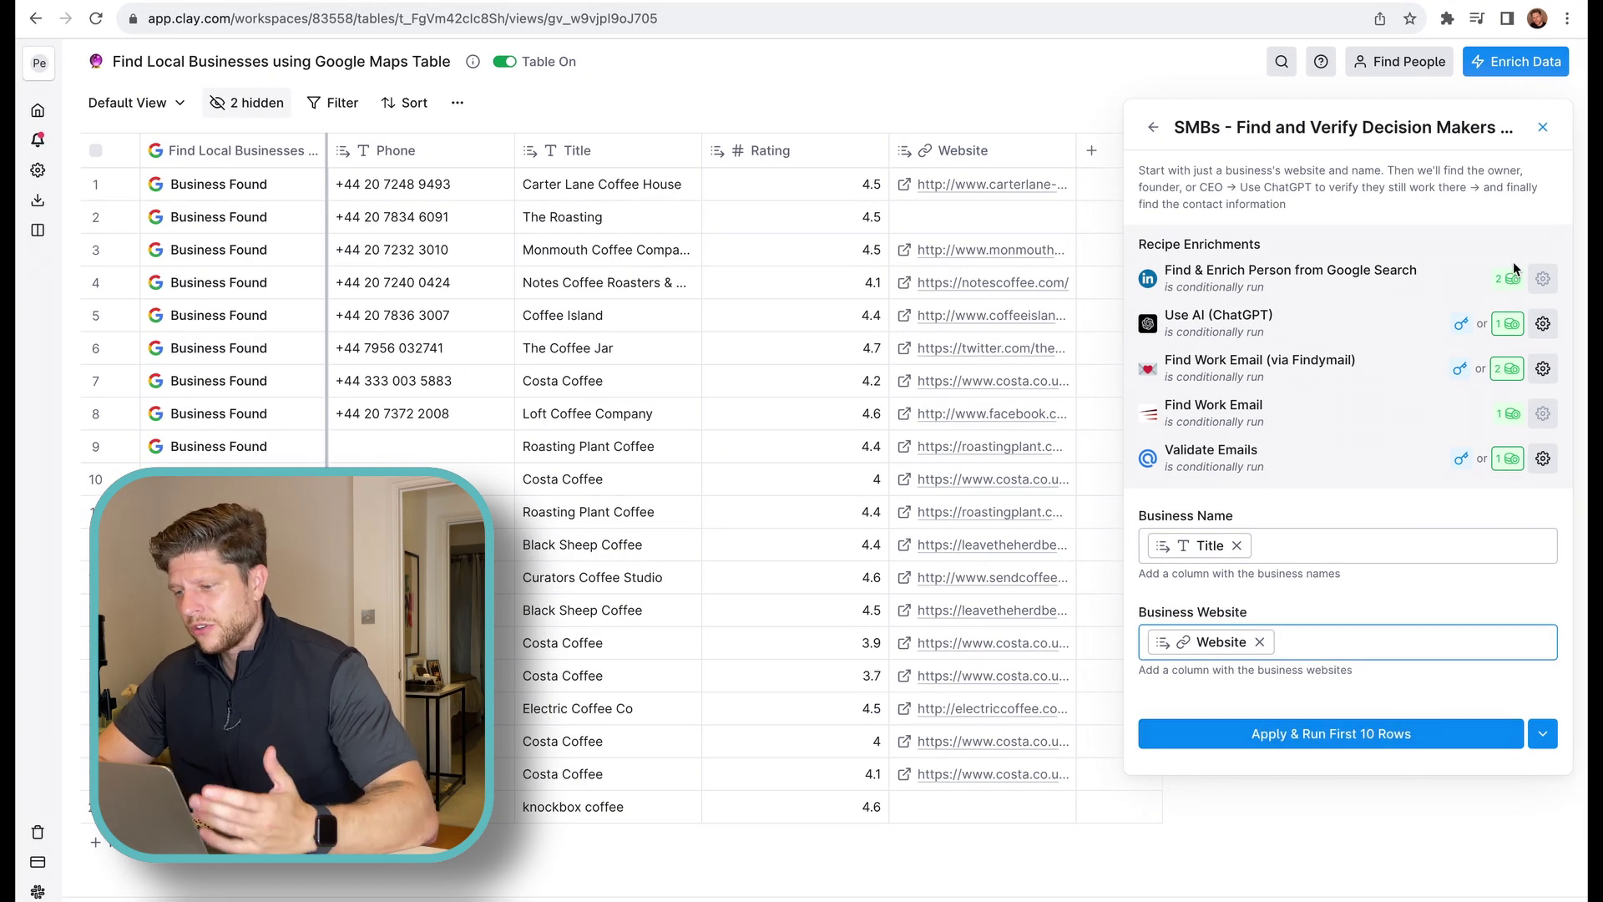
- Apply the recipe and run it on the first 10 rows
left_click(1368, 735)
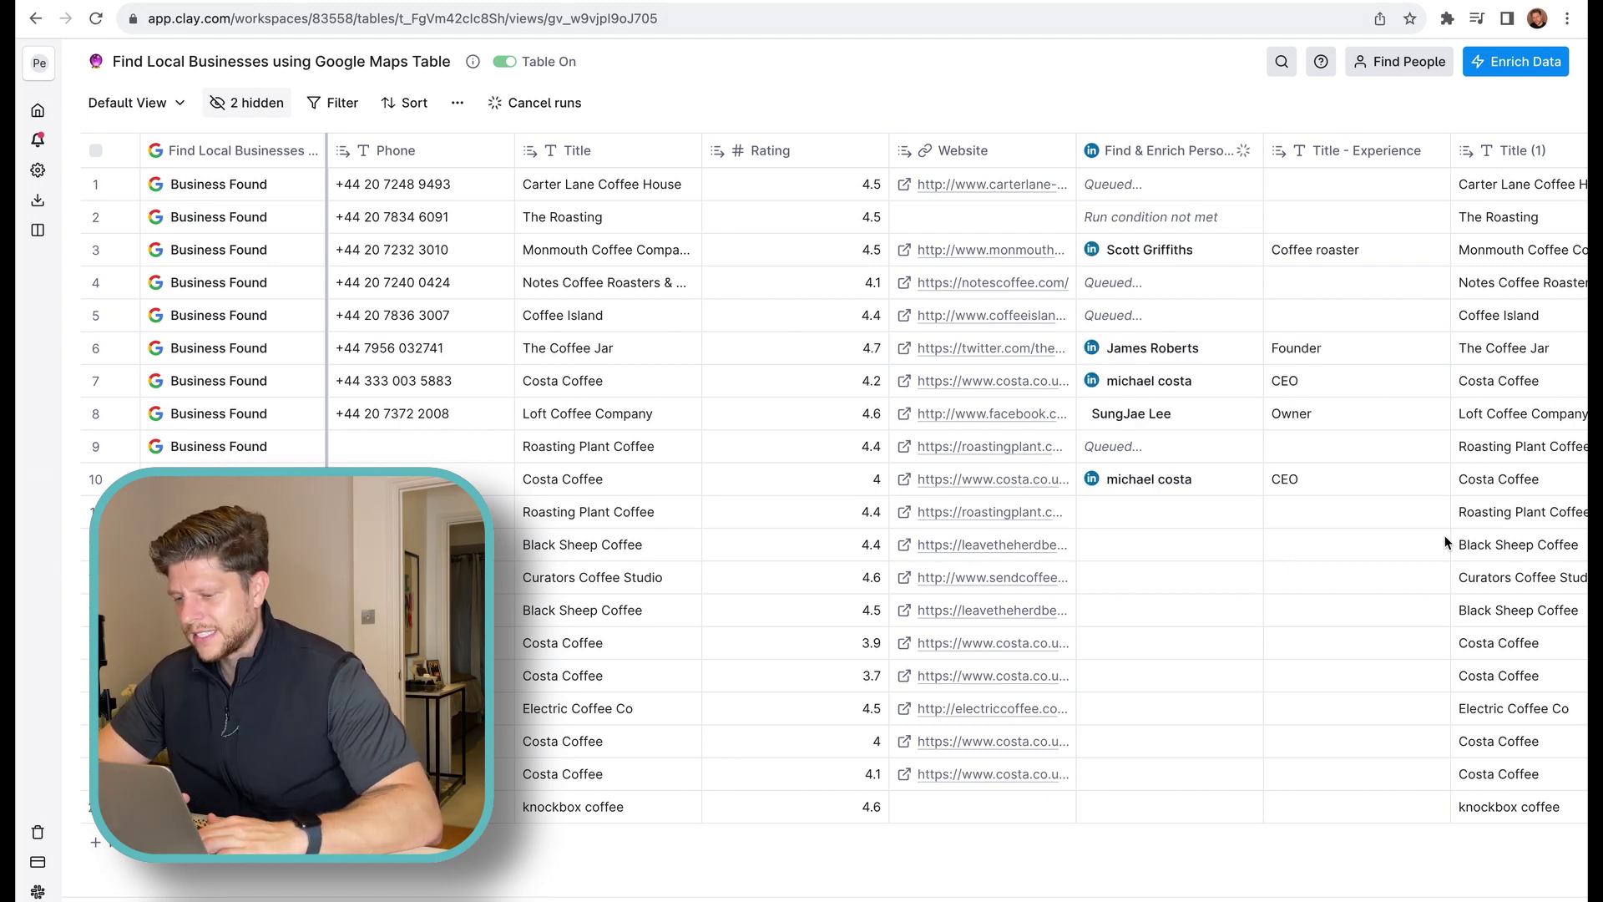
scroll(1044, 418, "right", 6)
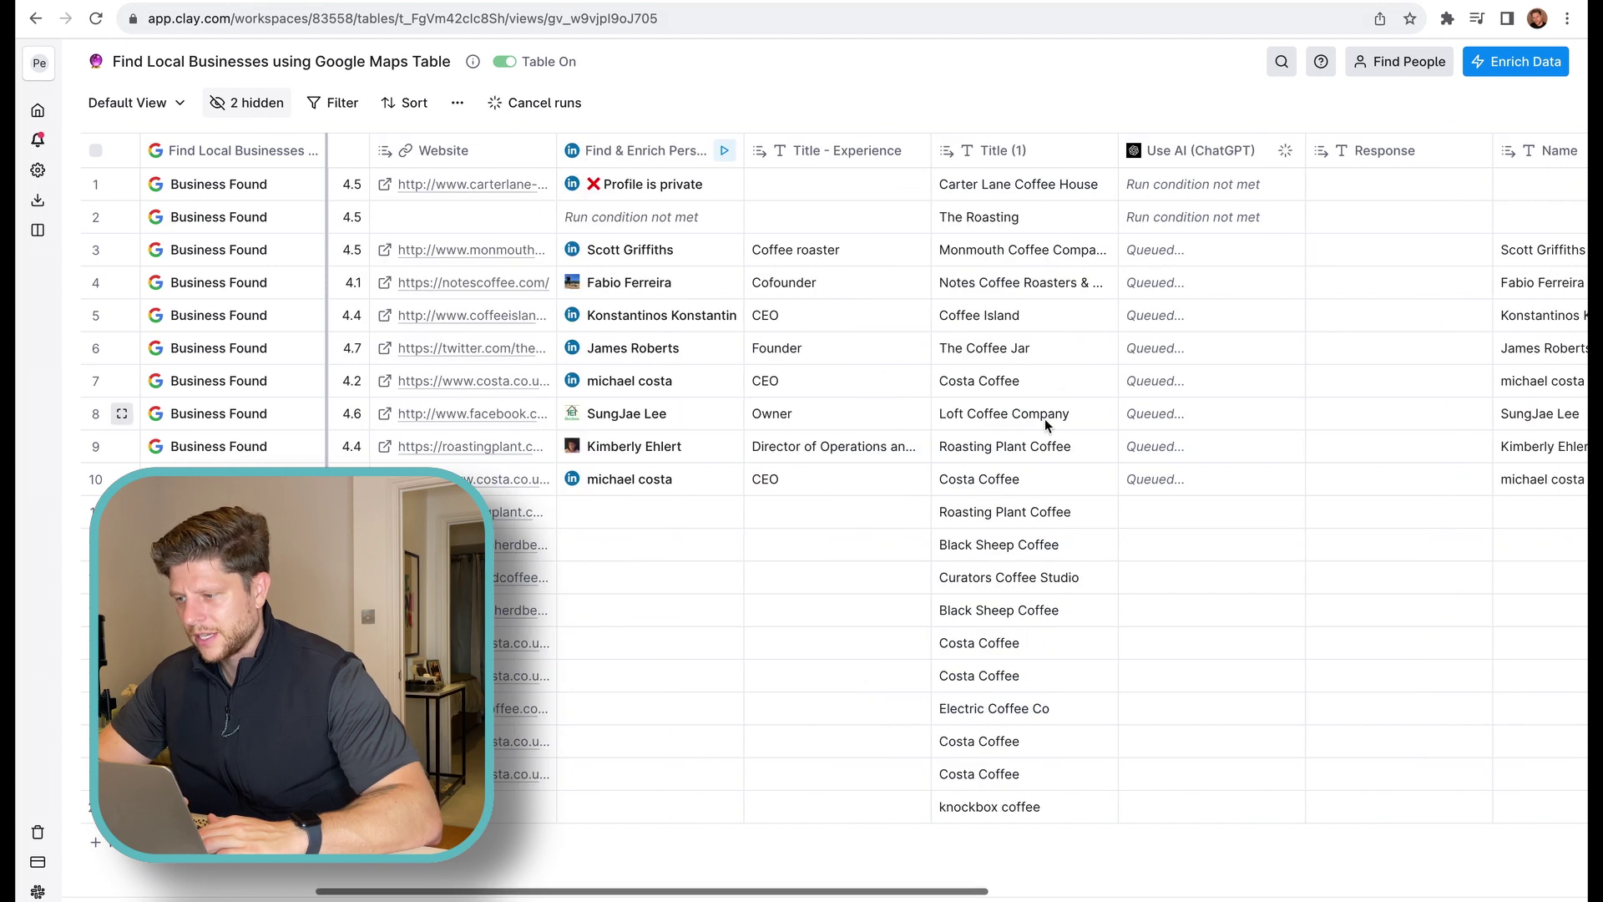
scroll(1044, 419, "right", 3)
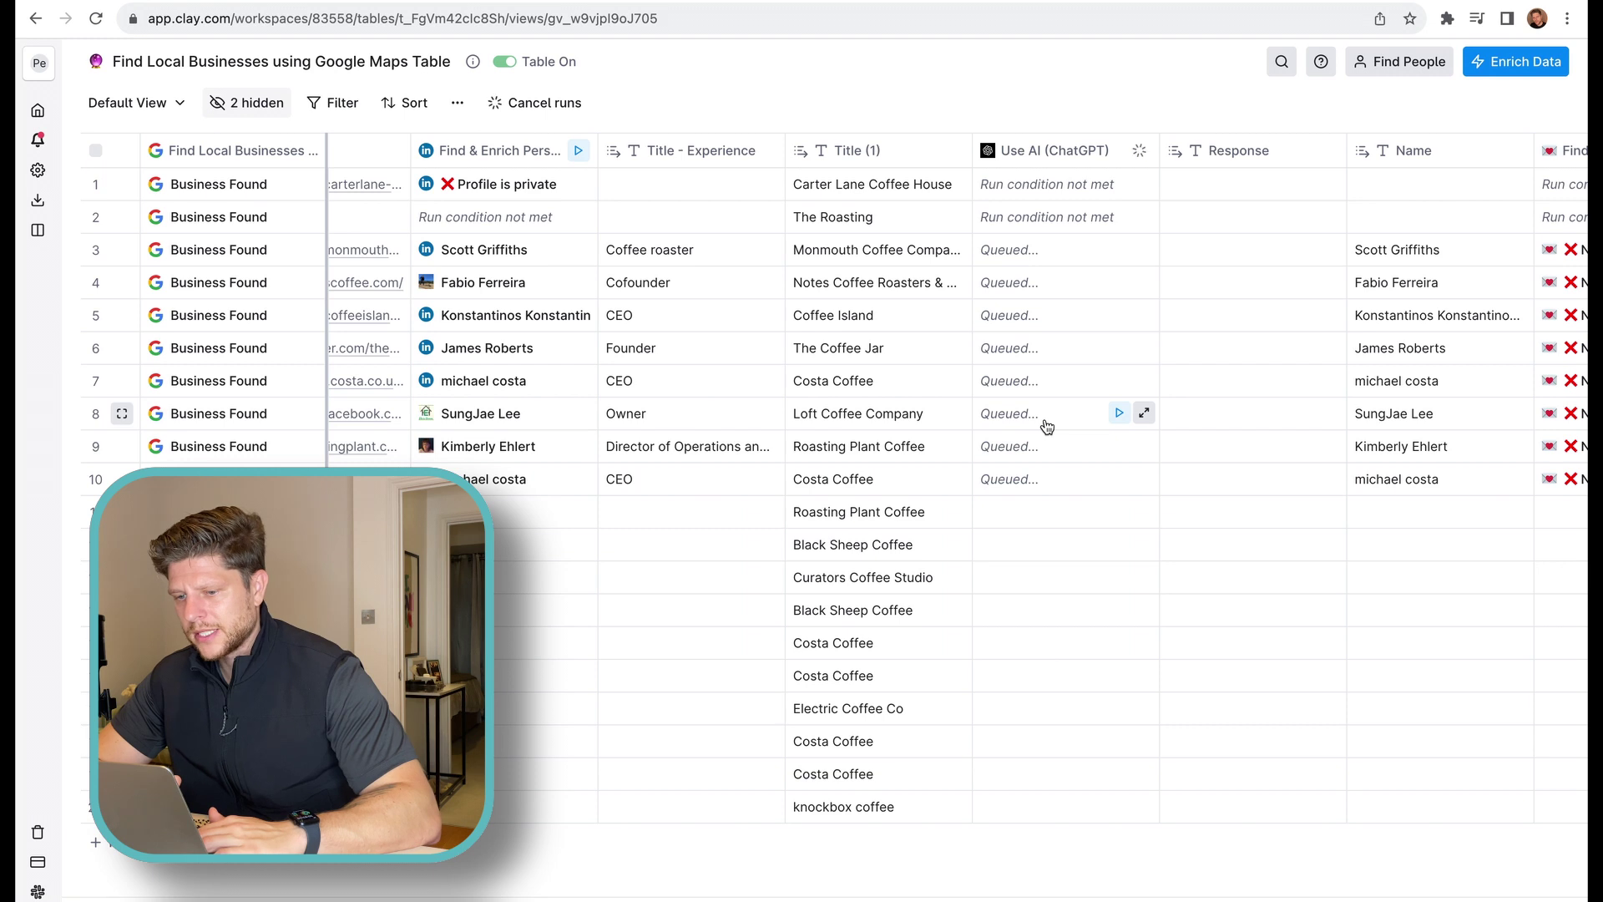
- Run the Find & Enrich Person column on the first 10 rows and review the results
left_click(578, 151)
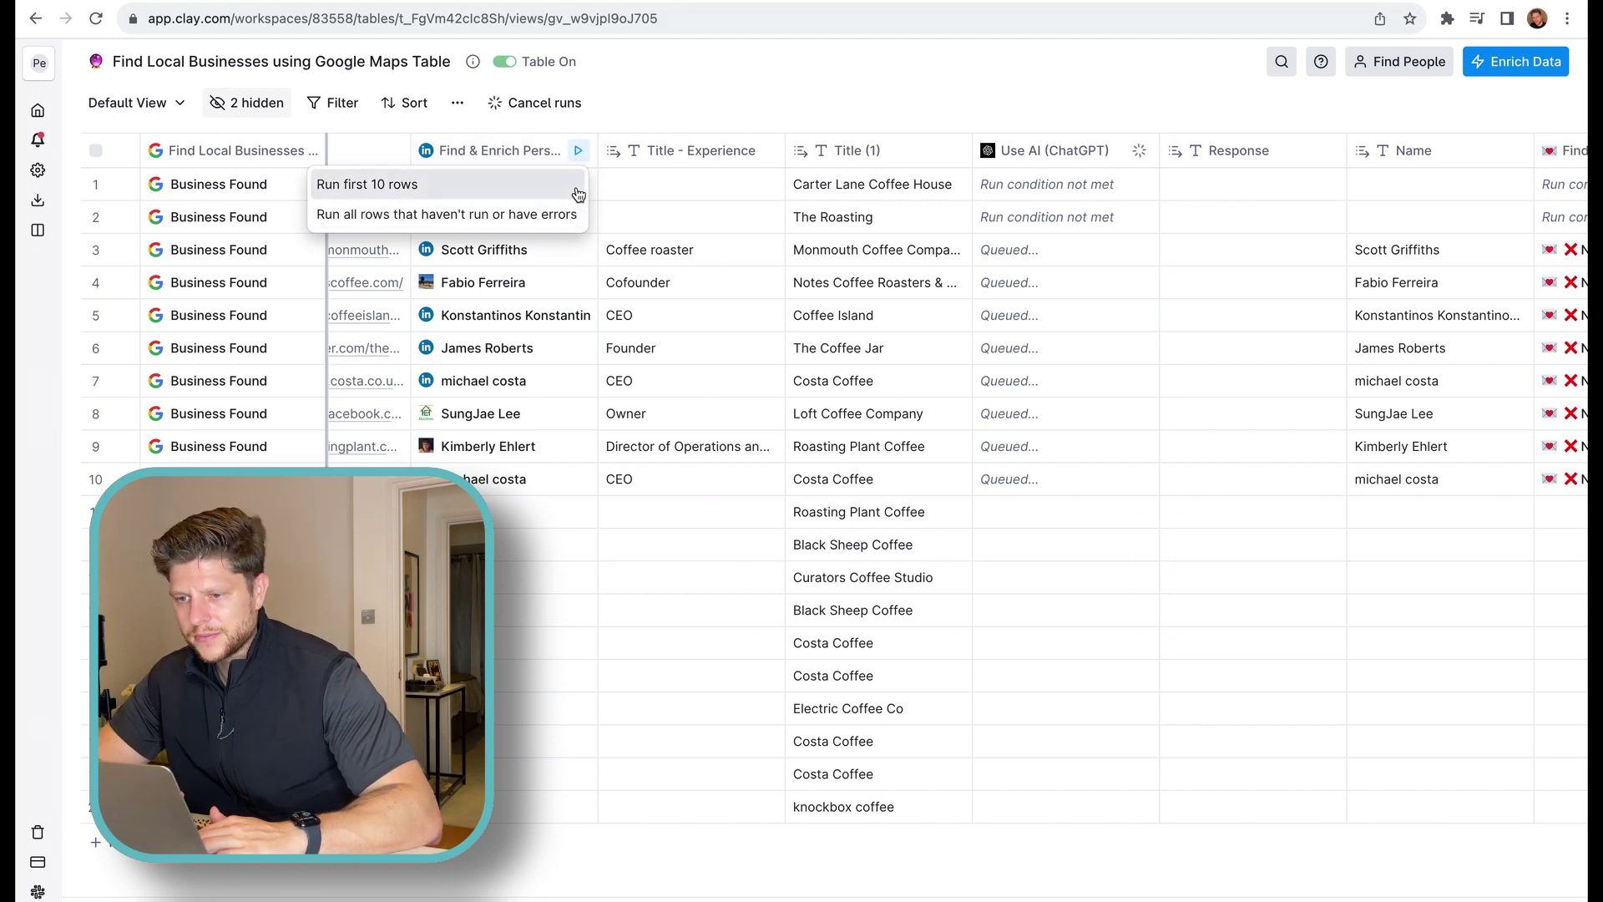
left_click(576, 182)
scroll(835, 417, "left", 8)
mouse_move(65, 892)
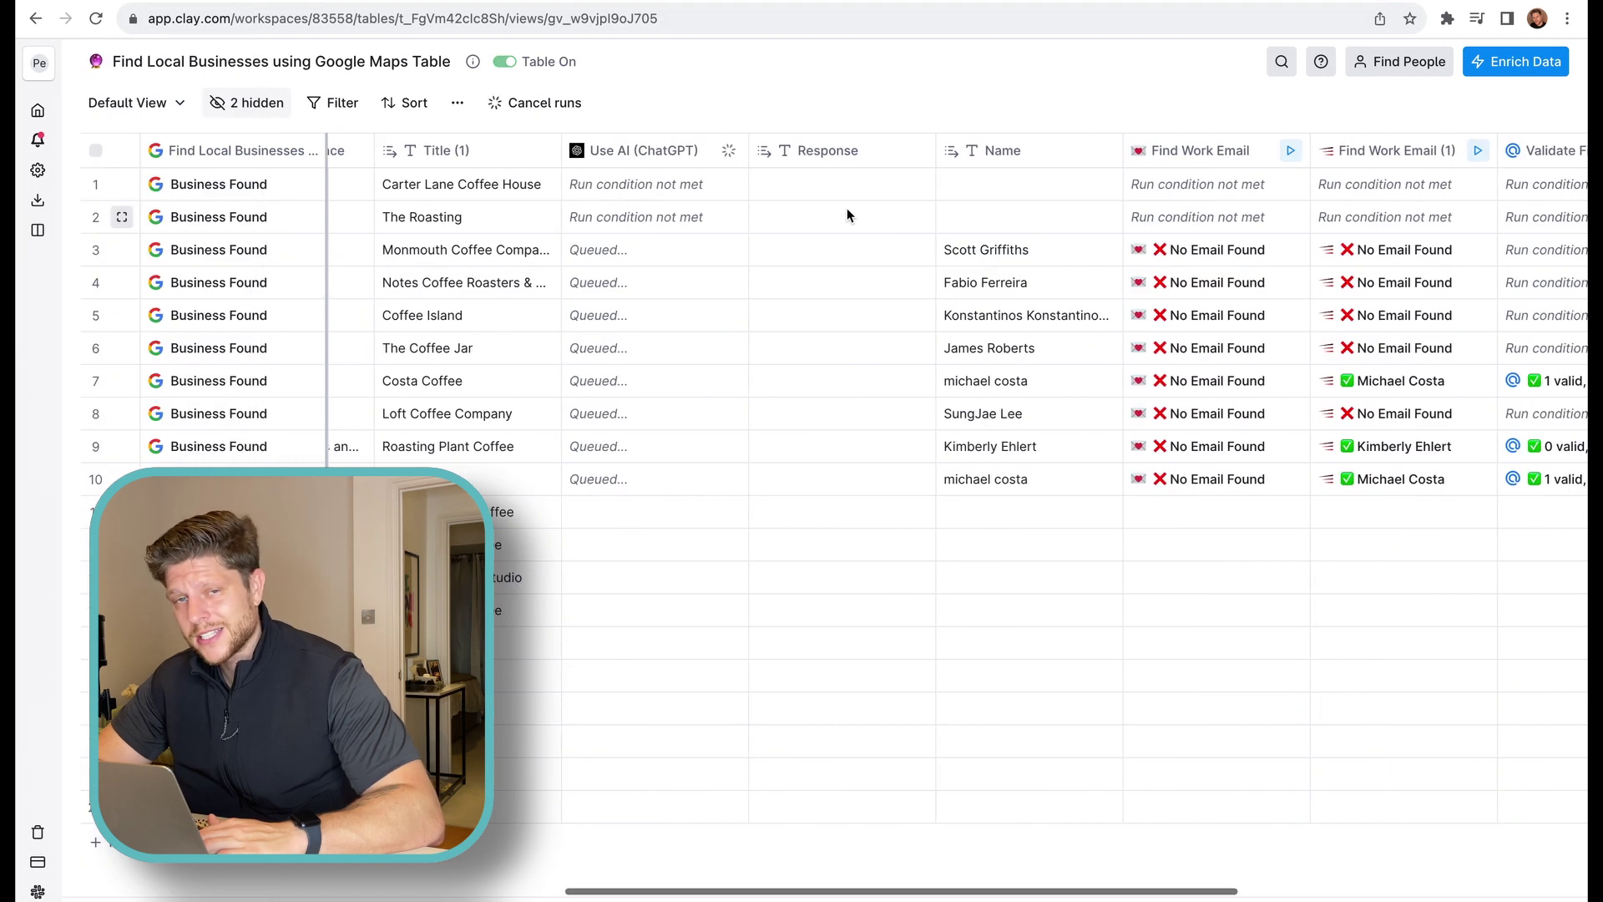
scroll(1110, 330, "right", 5)
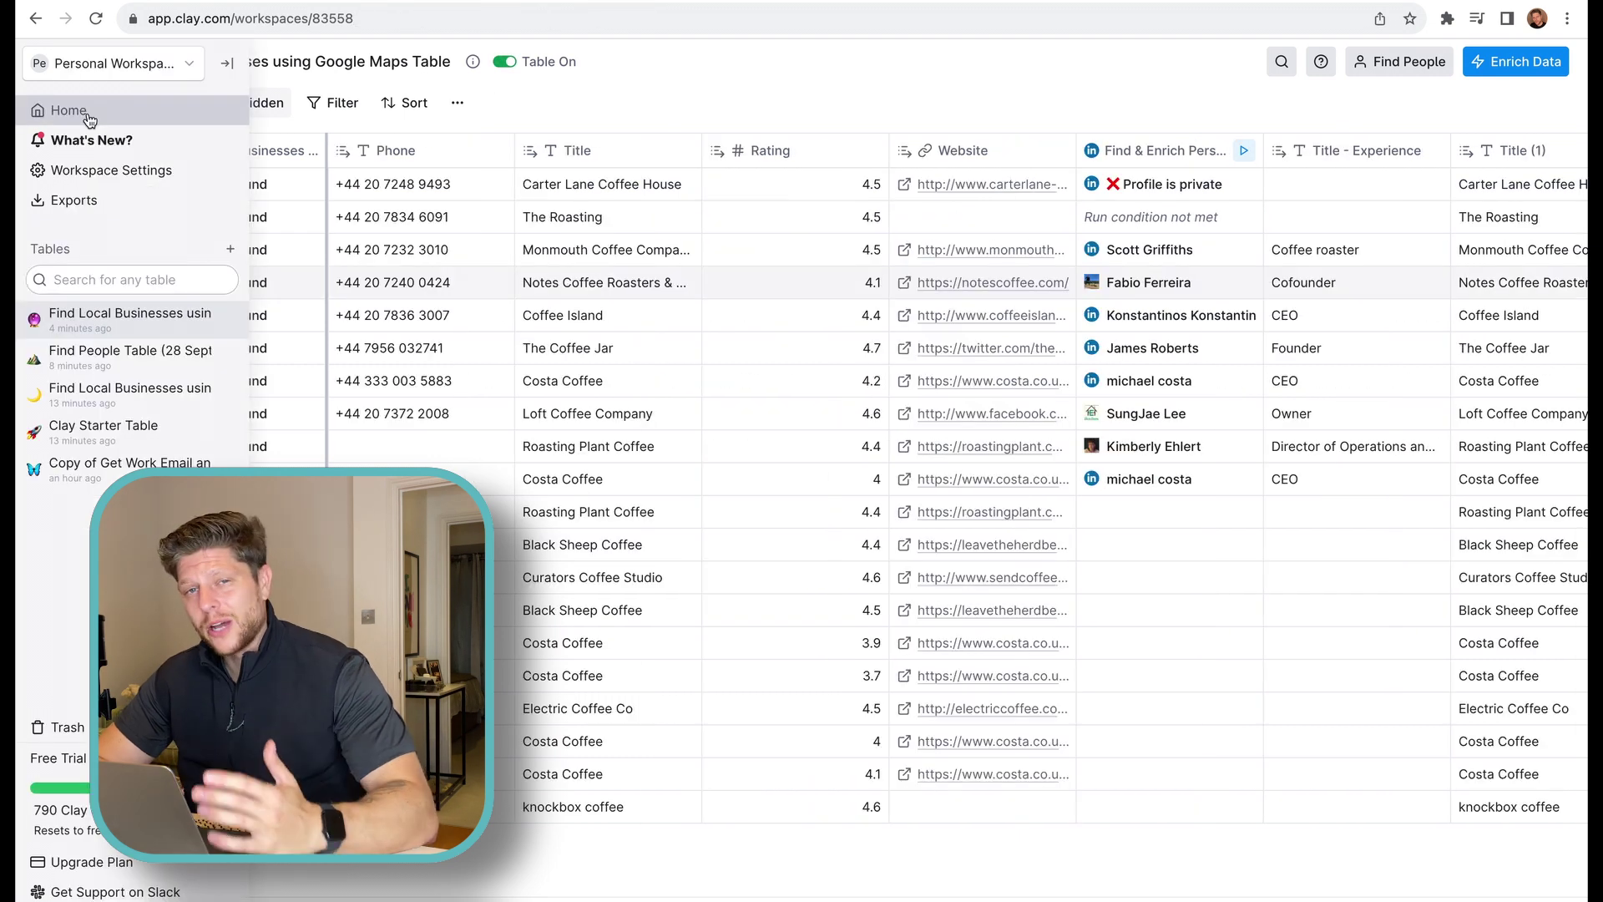
- Create a new People table sourced from Find People using LinkedIn
left_click(58, 110)
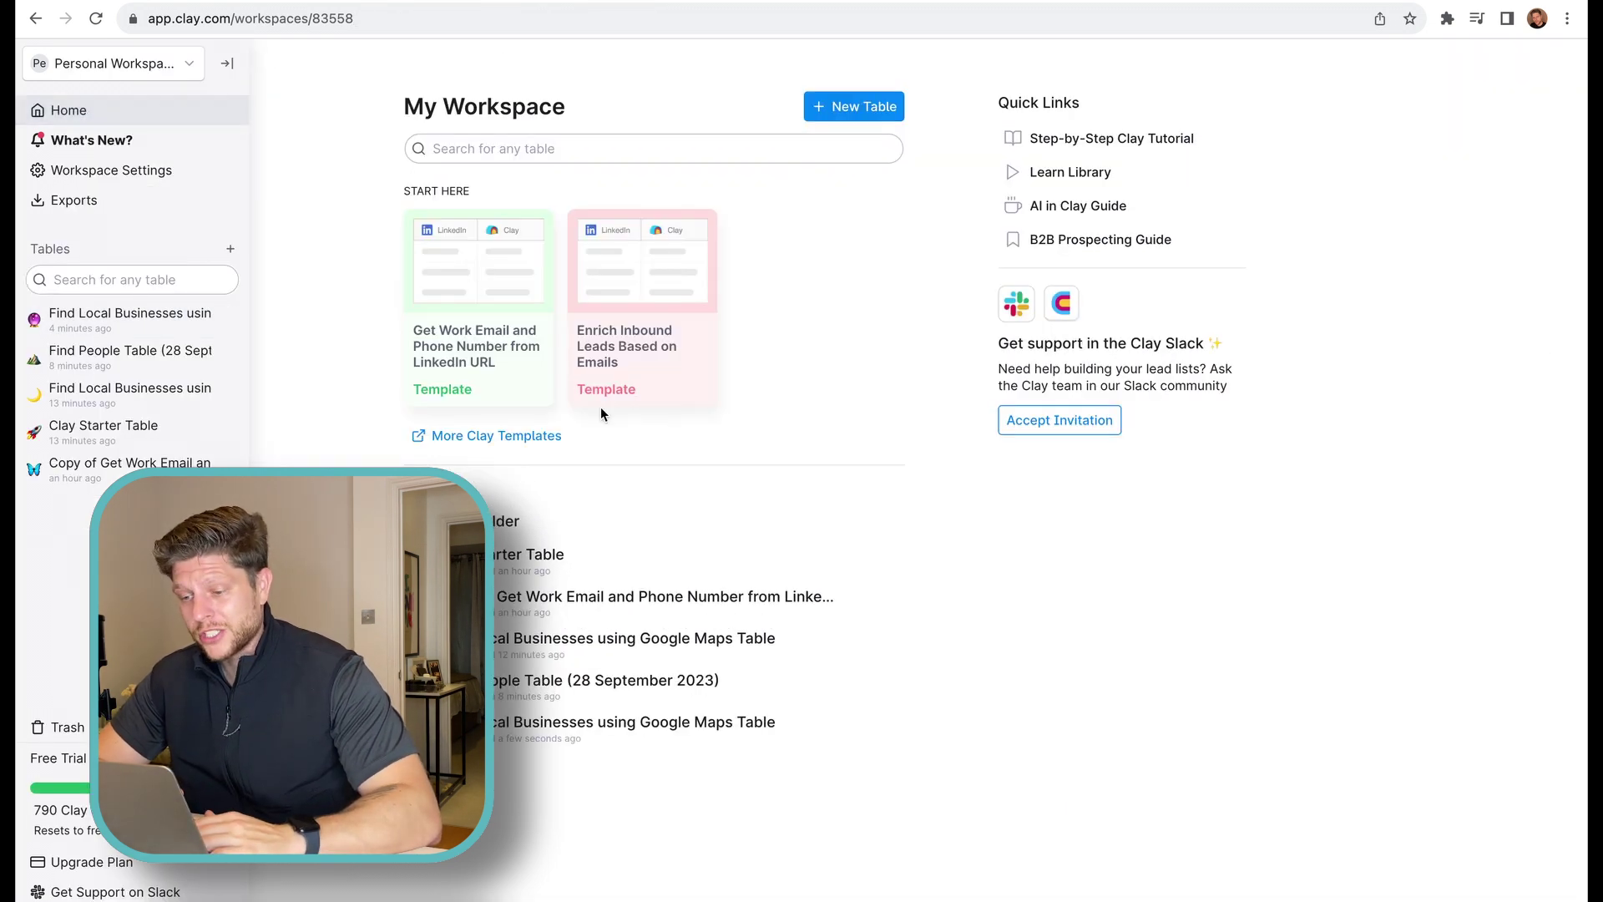
left_click(814, 112)
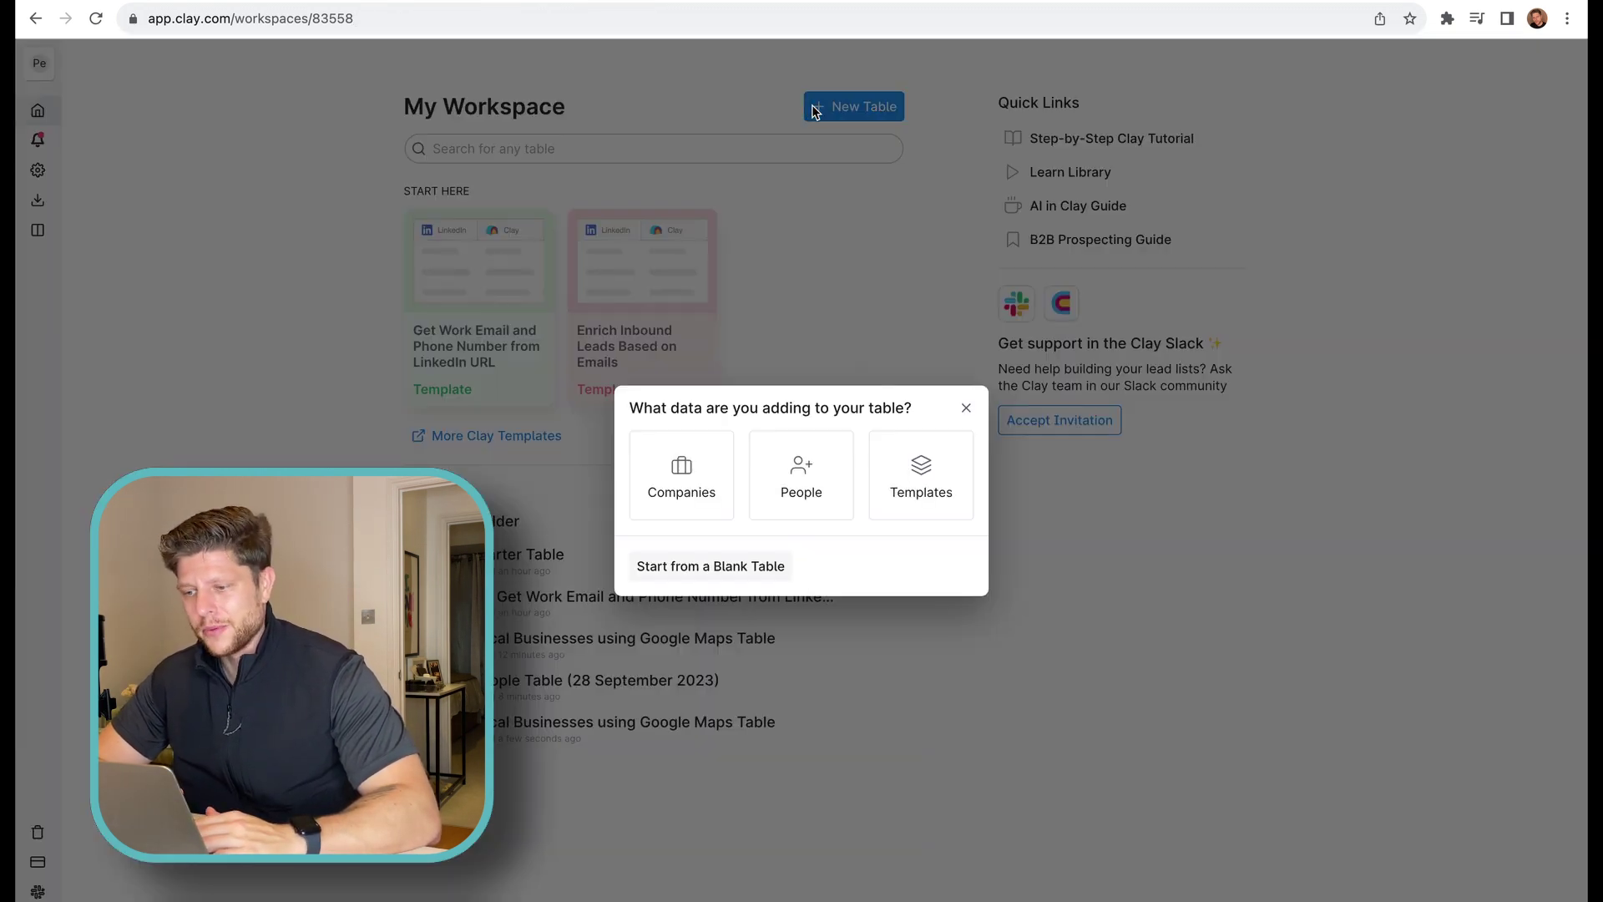
left_click(782, 498)
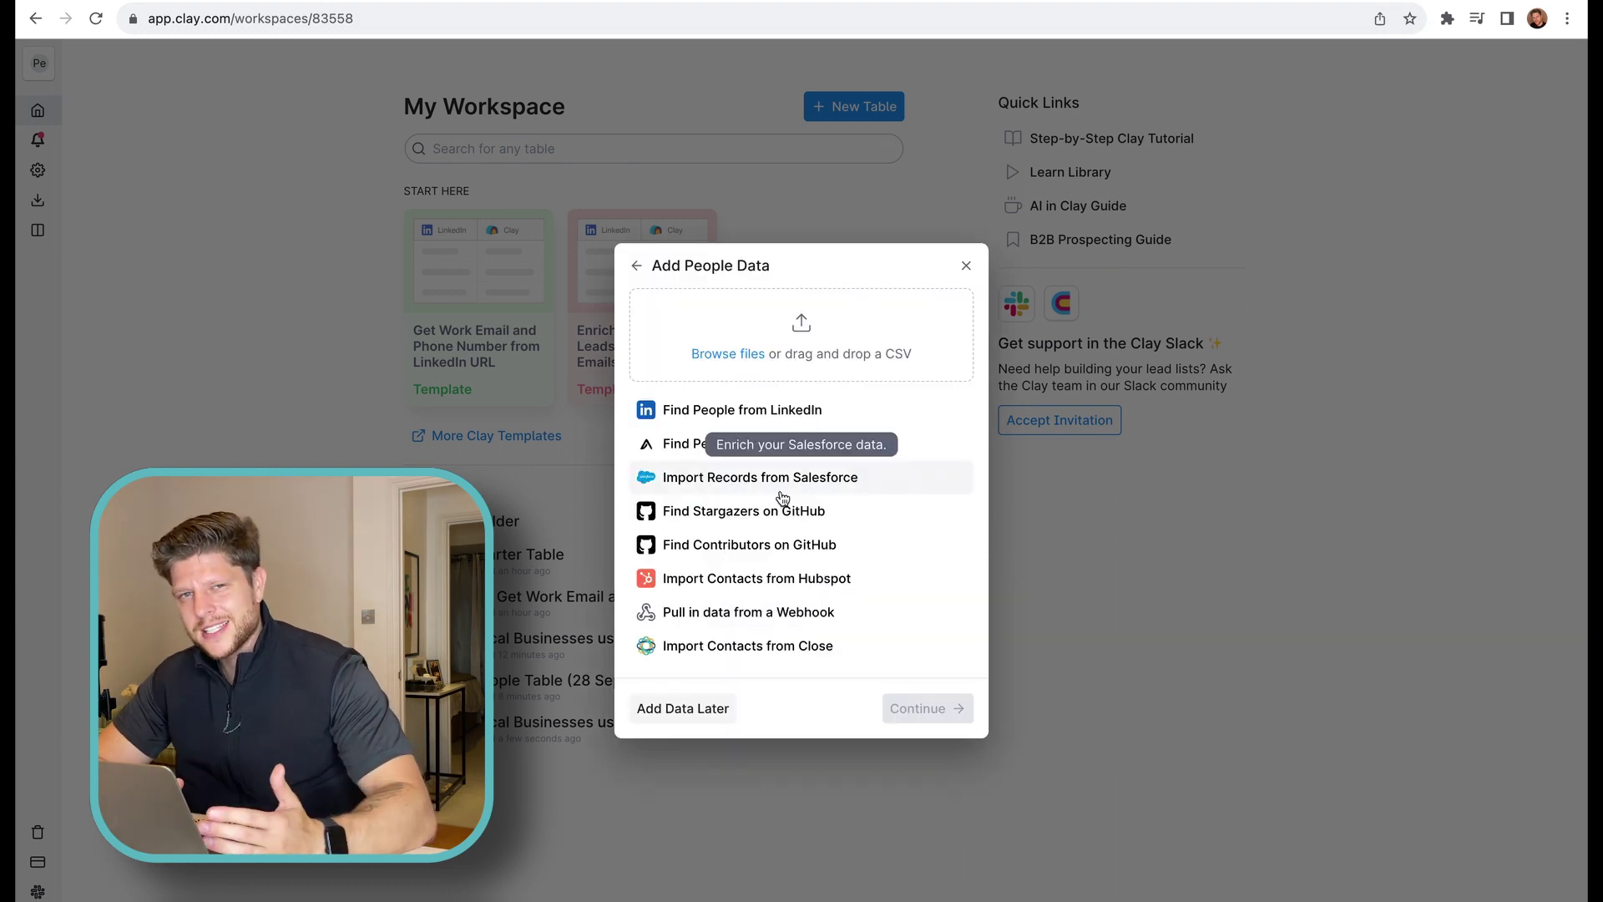
left_click(851, 411)
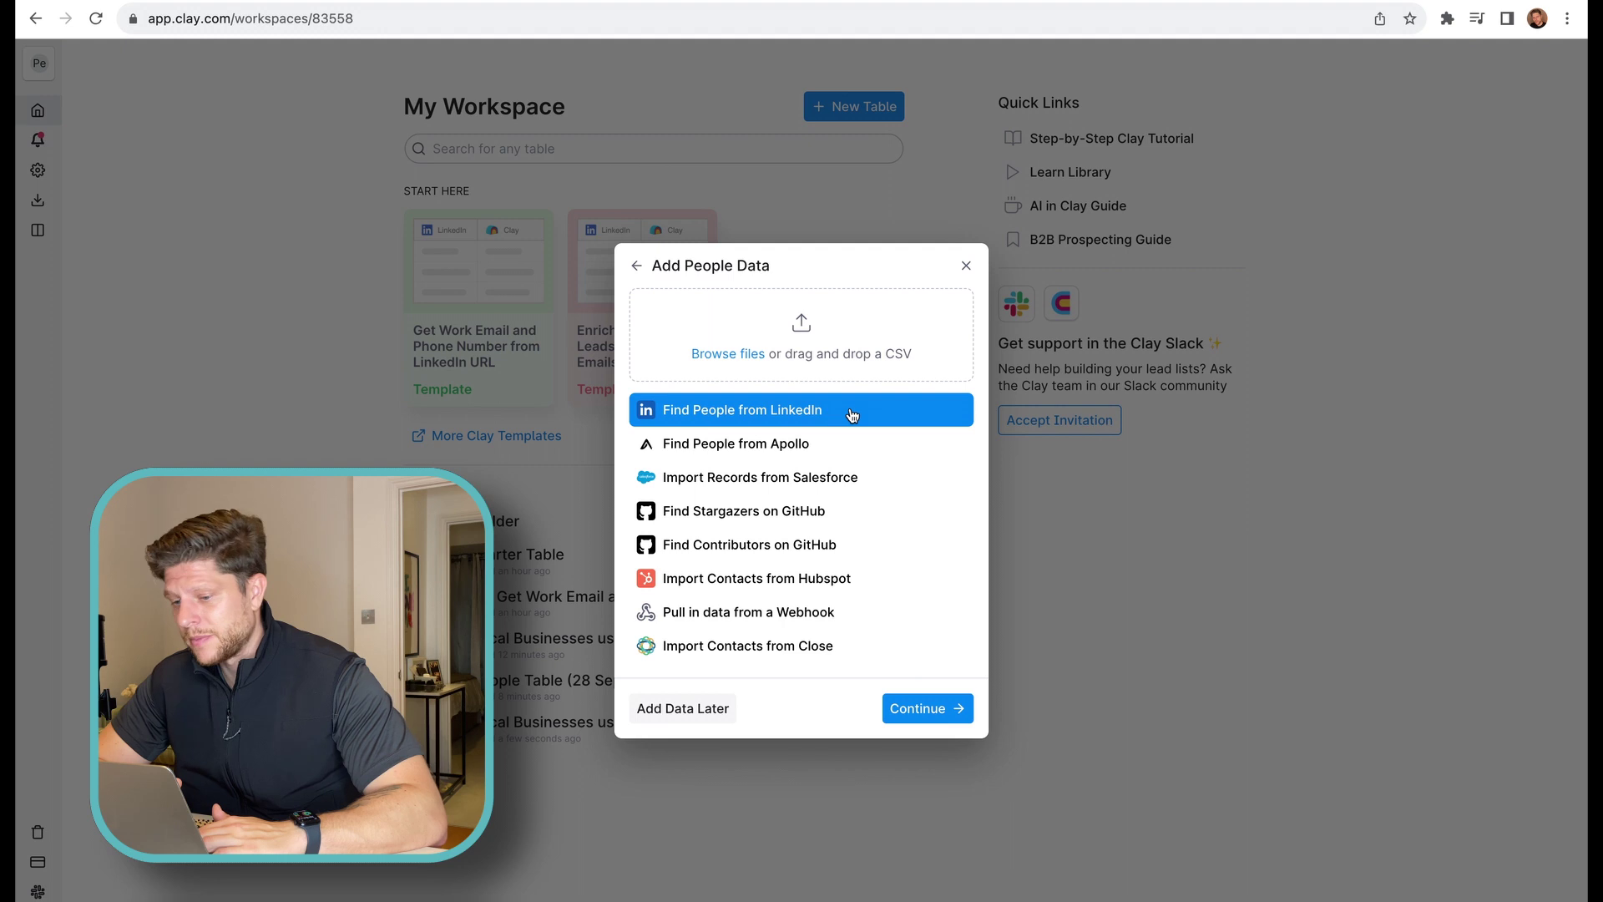
left_click(943, 723)
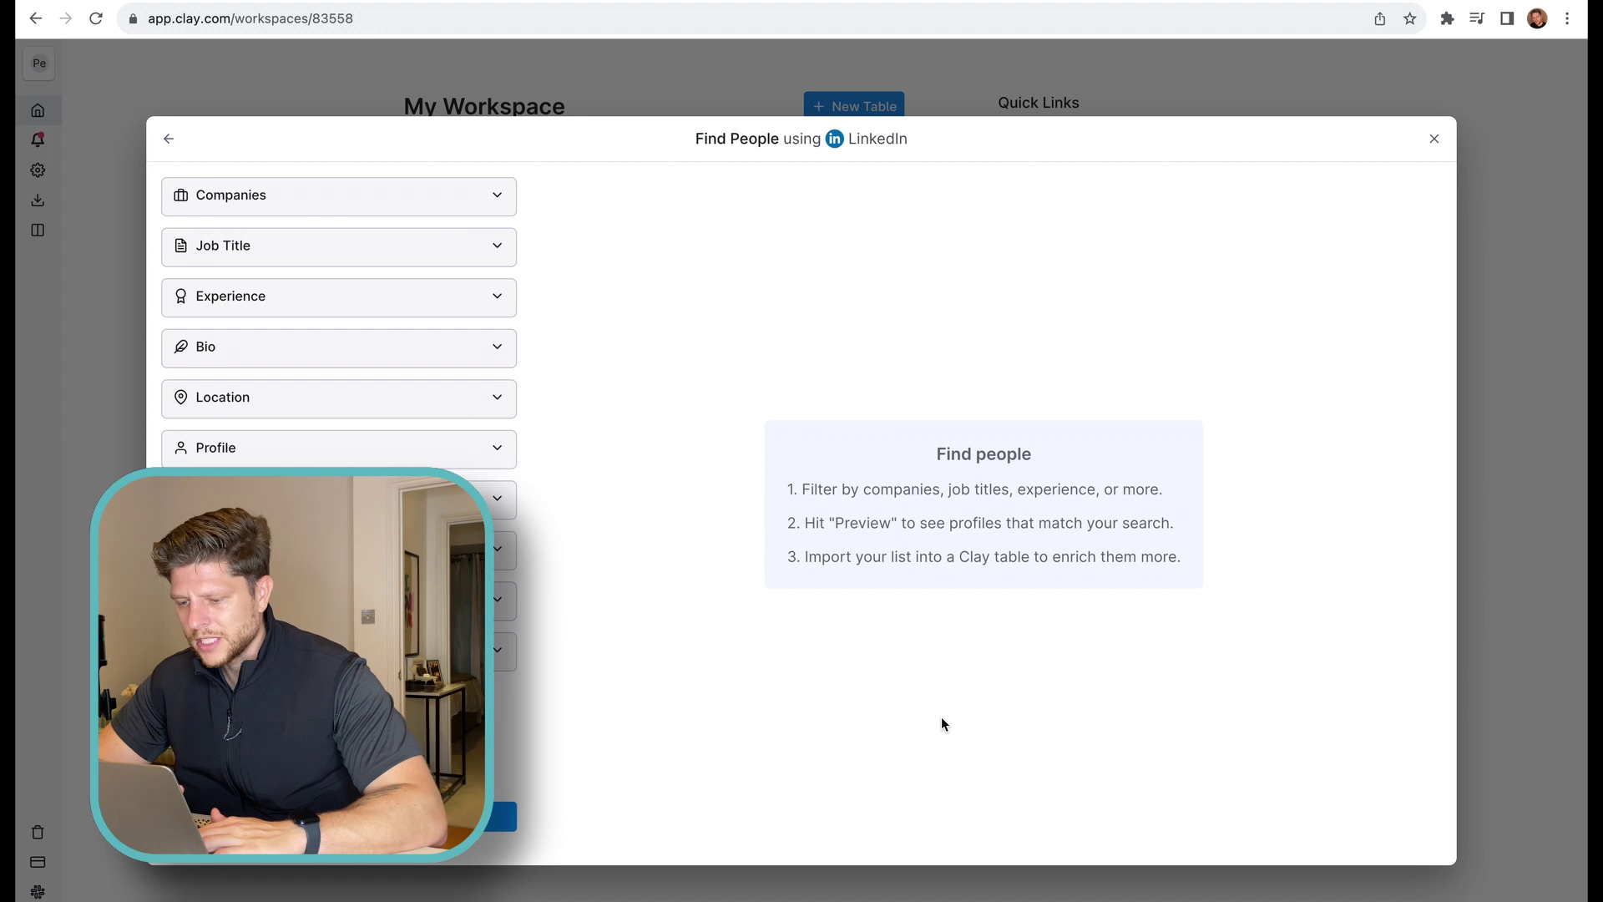
- Include the job titles 'restaurant owner' and 'restaurant'
left_click(492, 261)
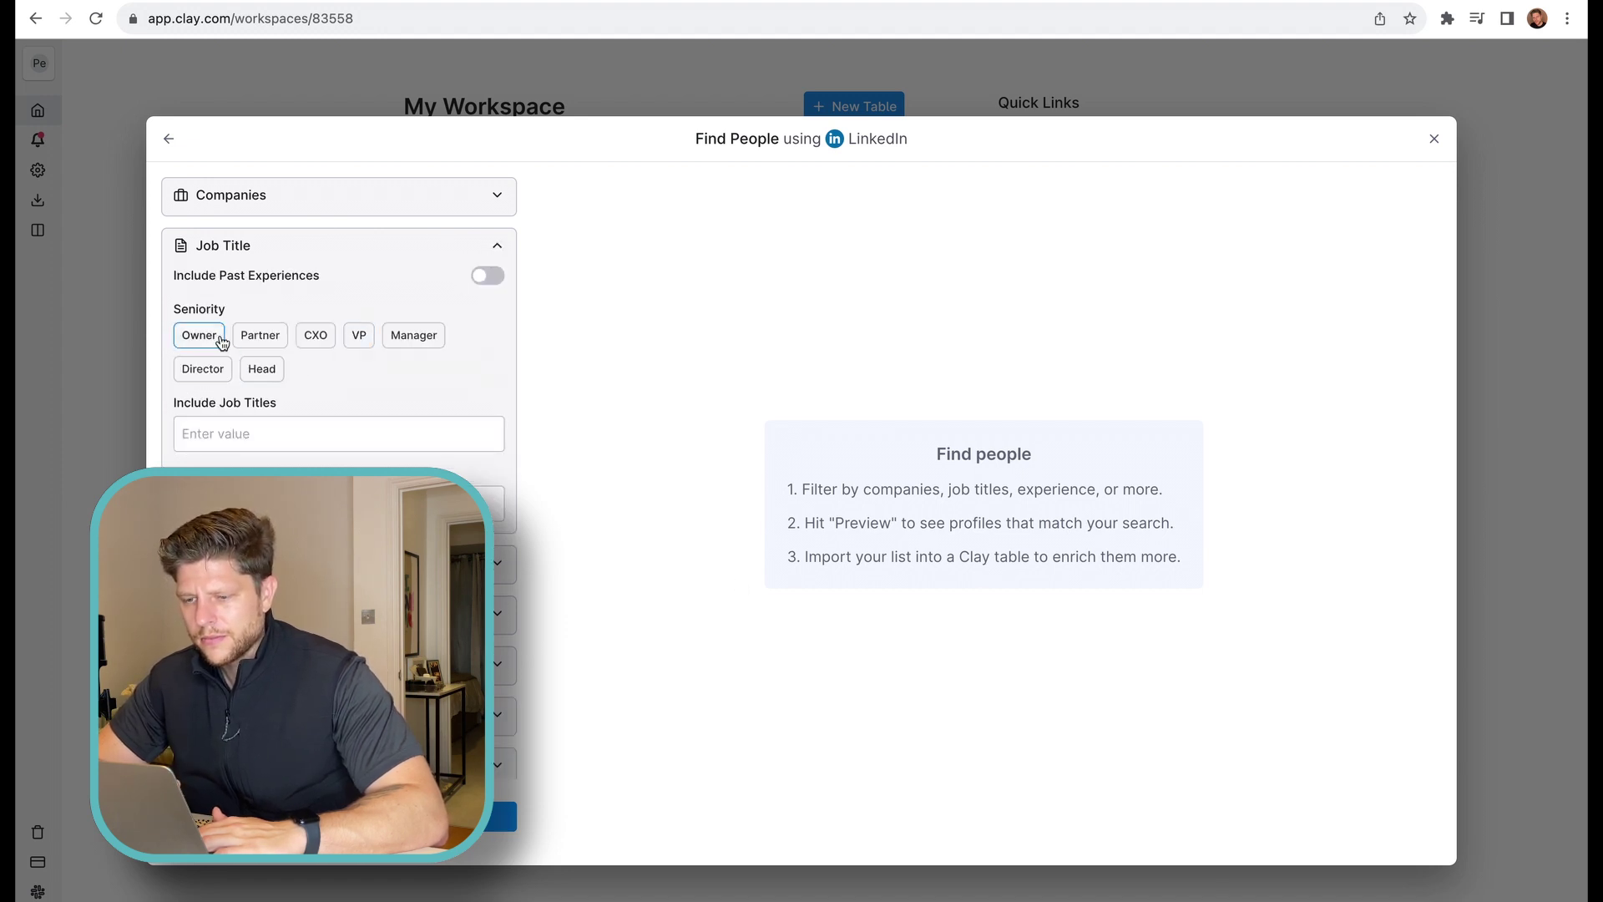
left_click(235, 424)
type("res")
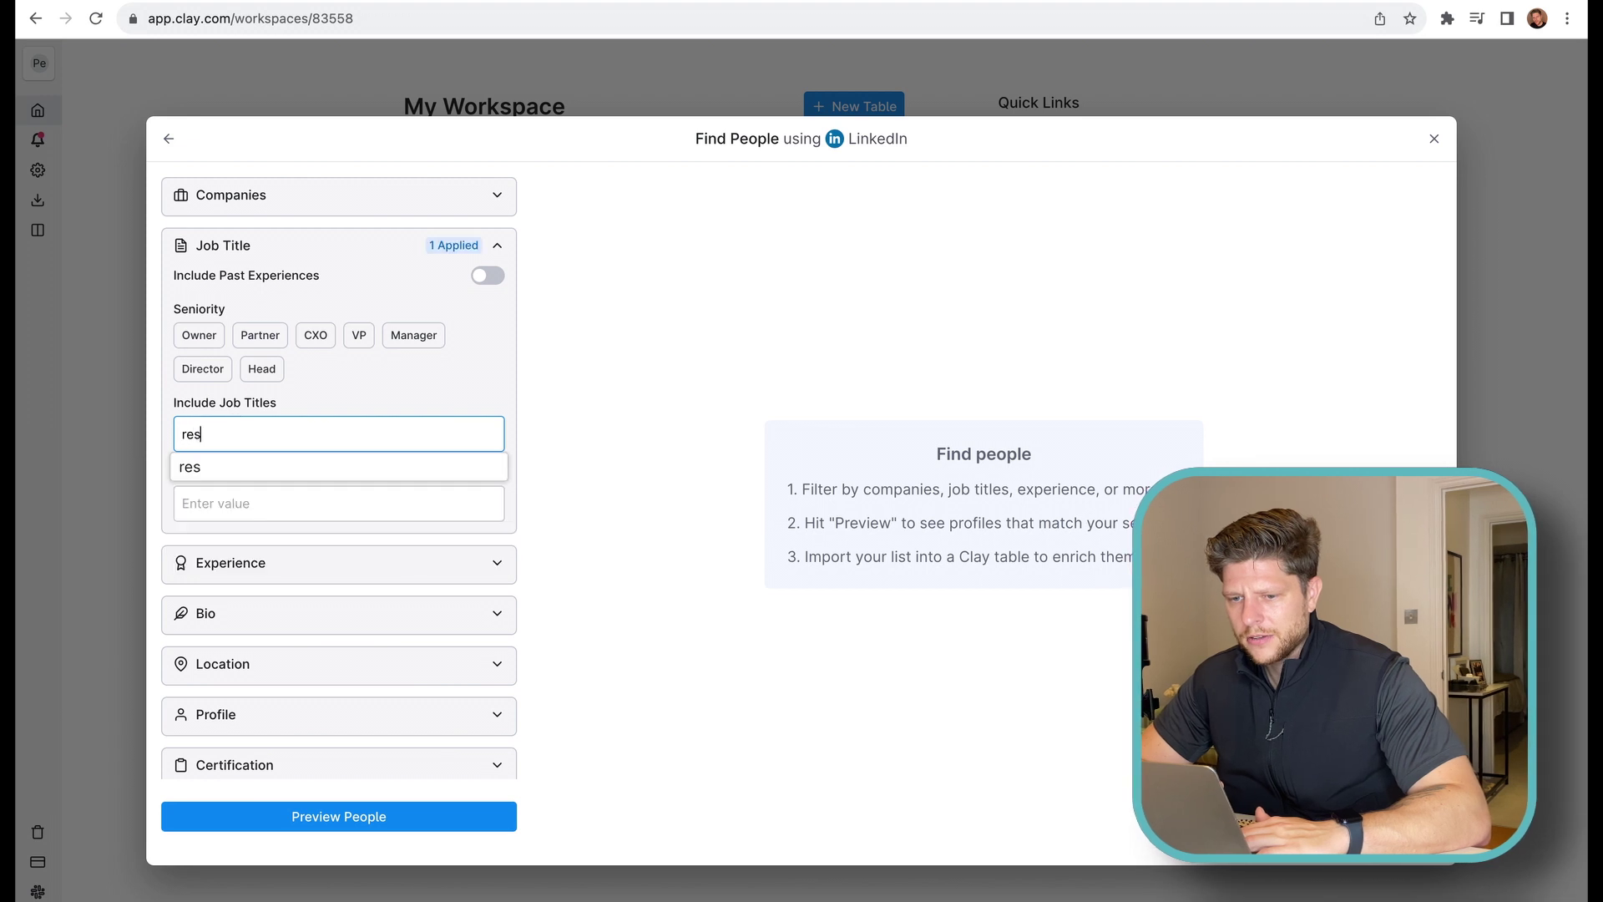
type("taurant owner")
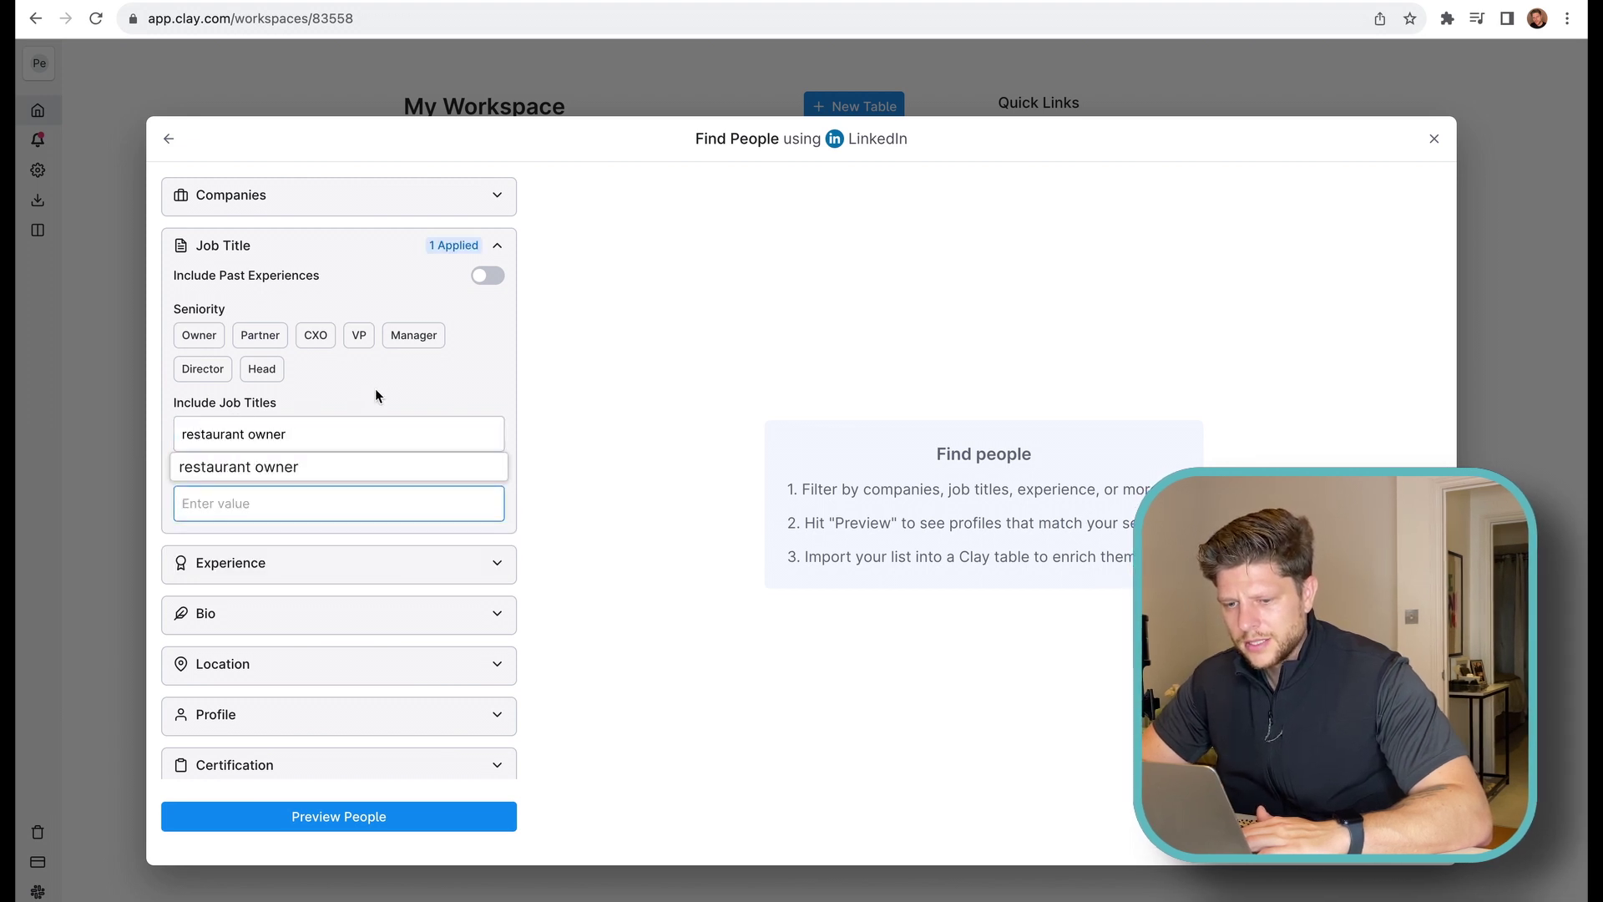
left_click(326, 469)
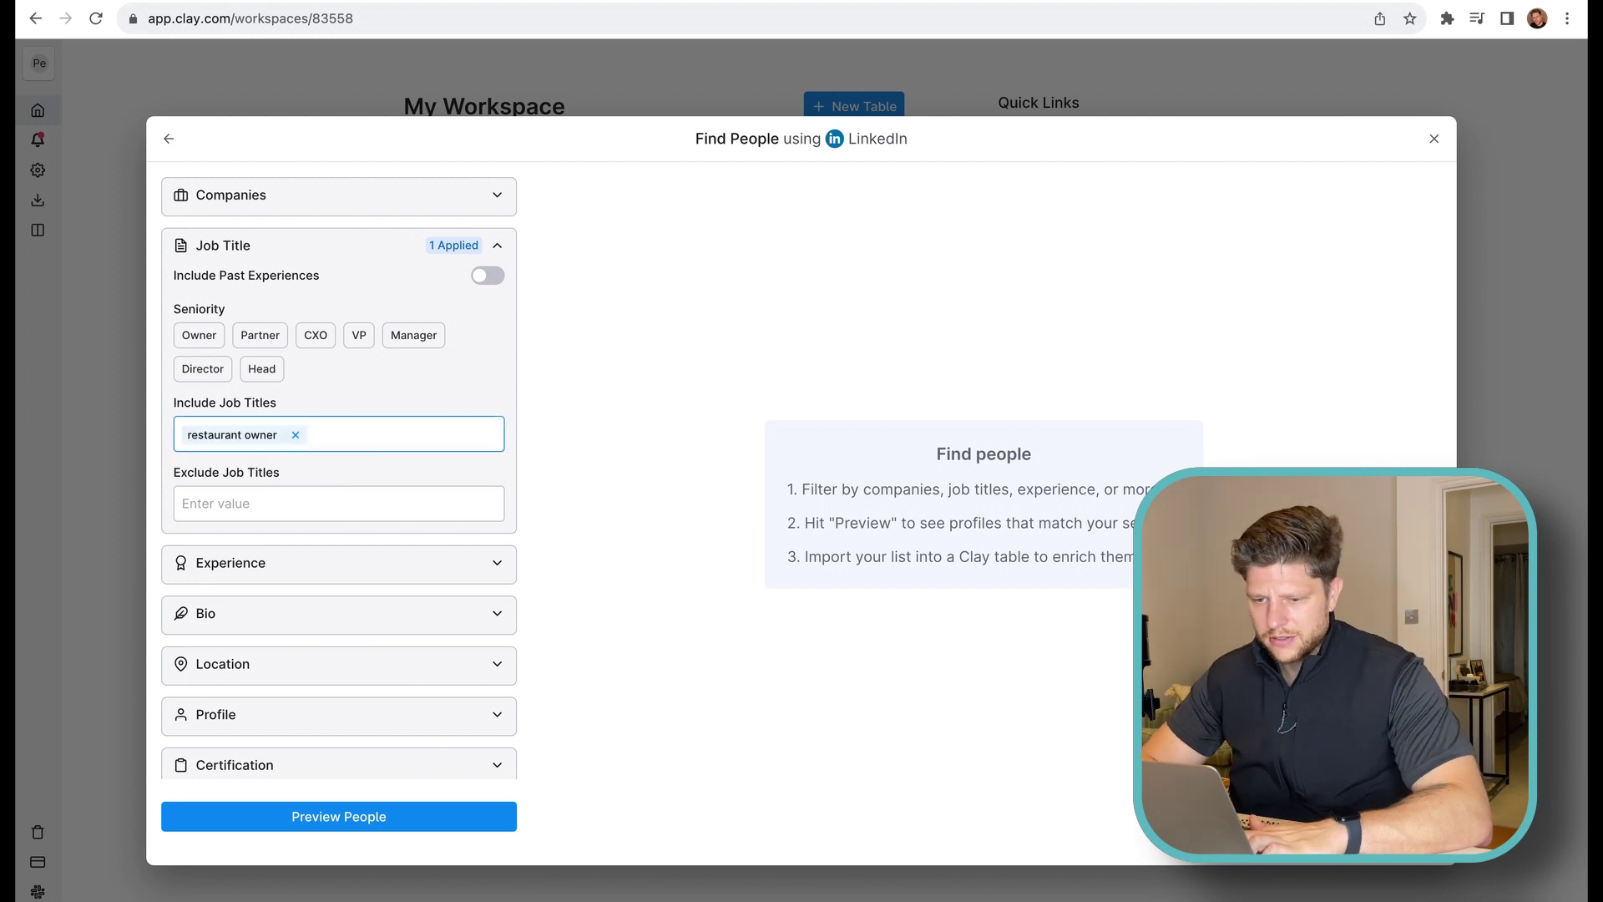
type("rest")
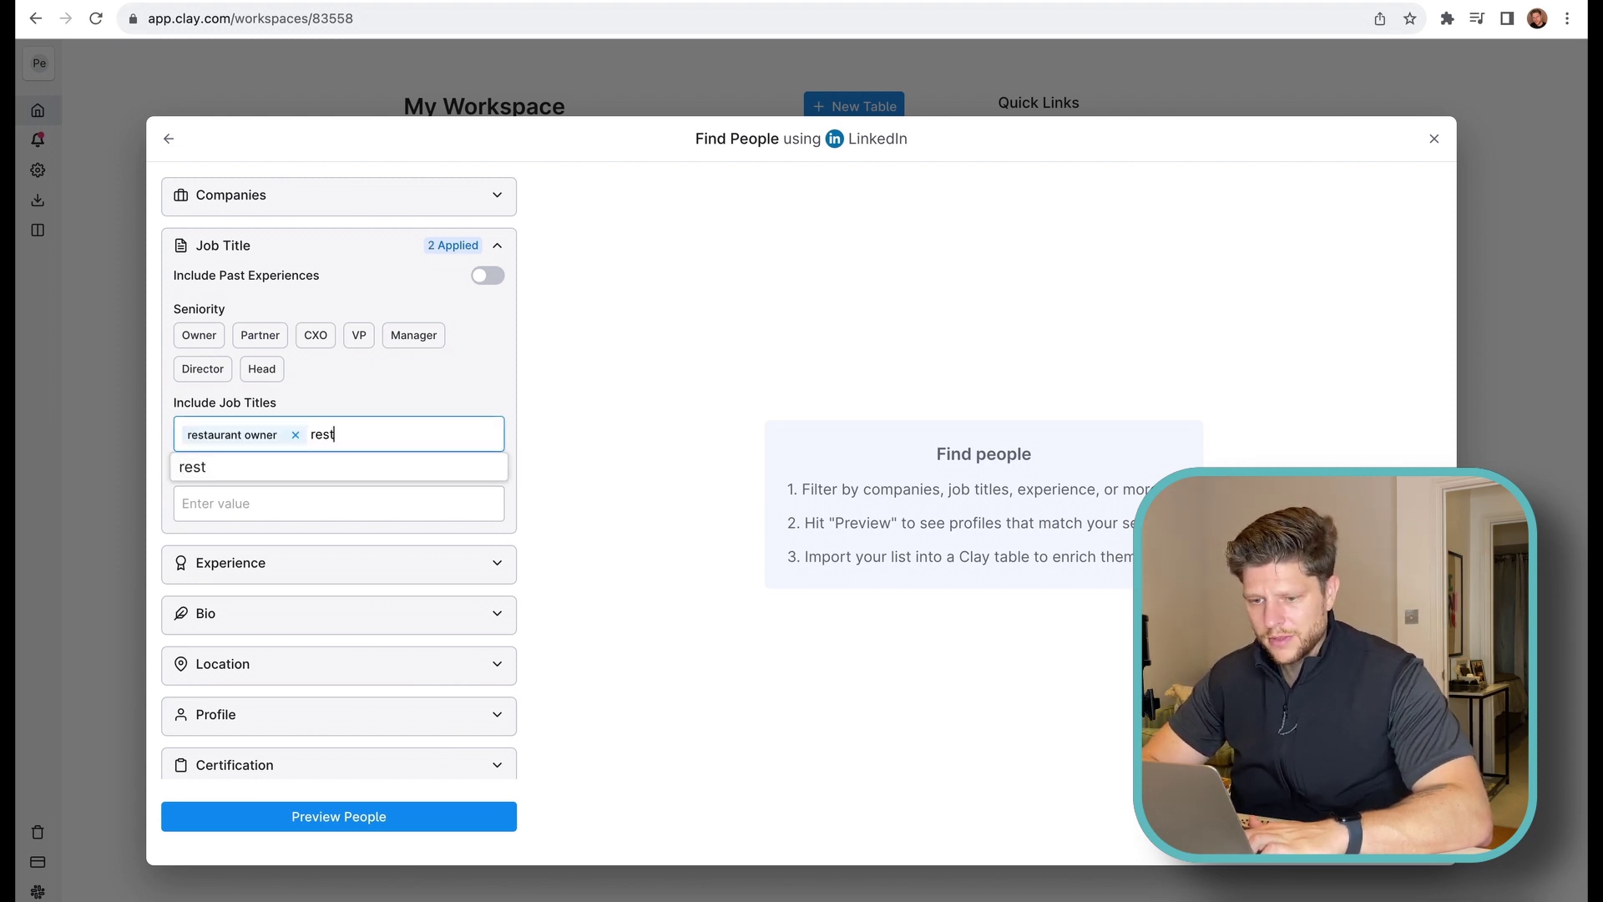
type("aurant")
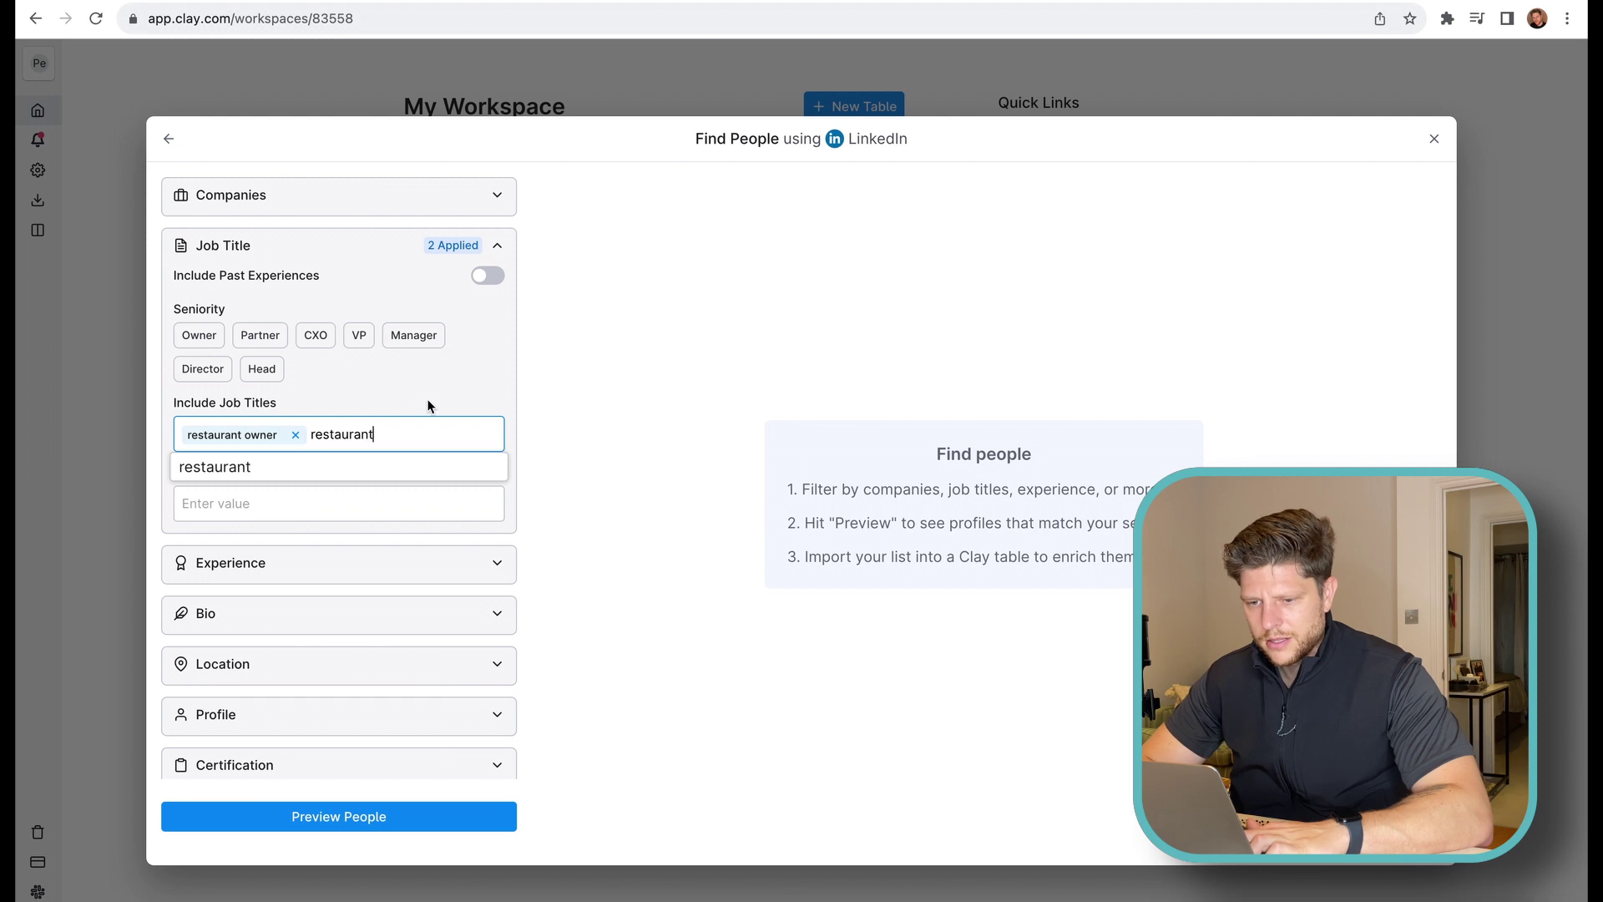
left_click(442, 396)
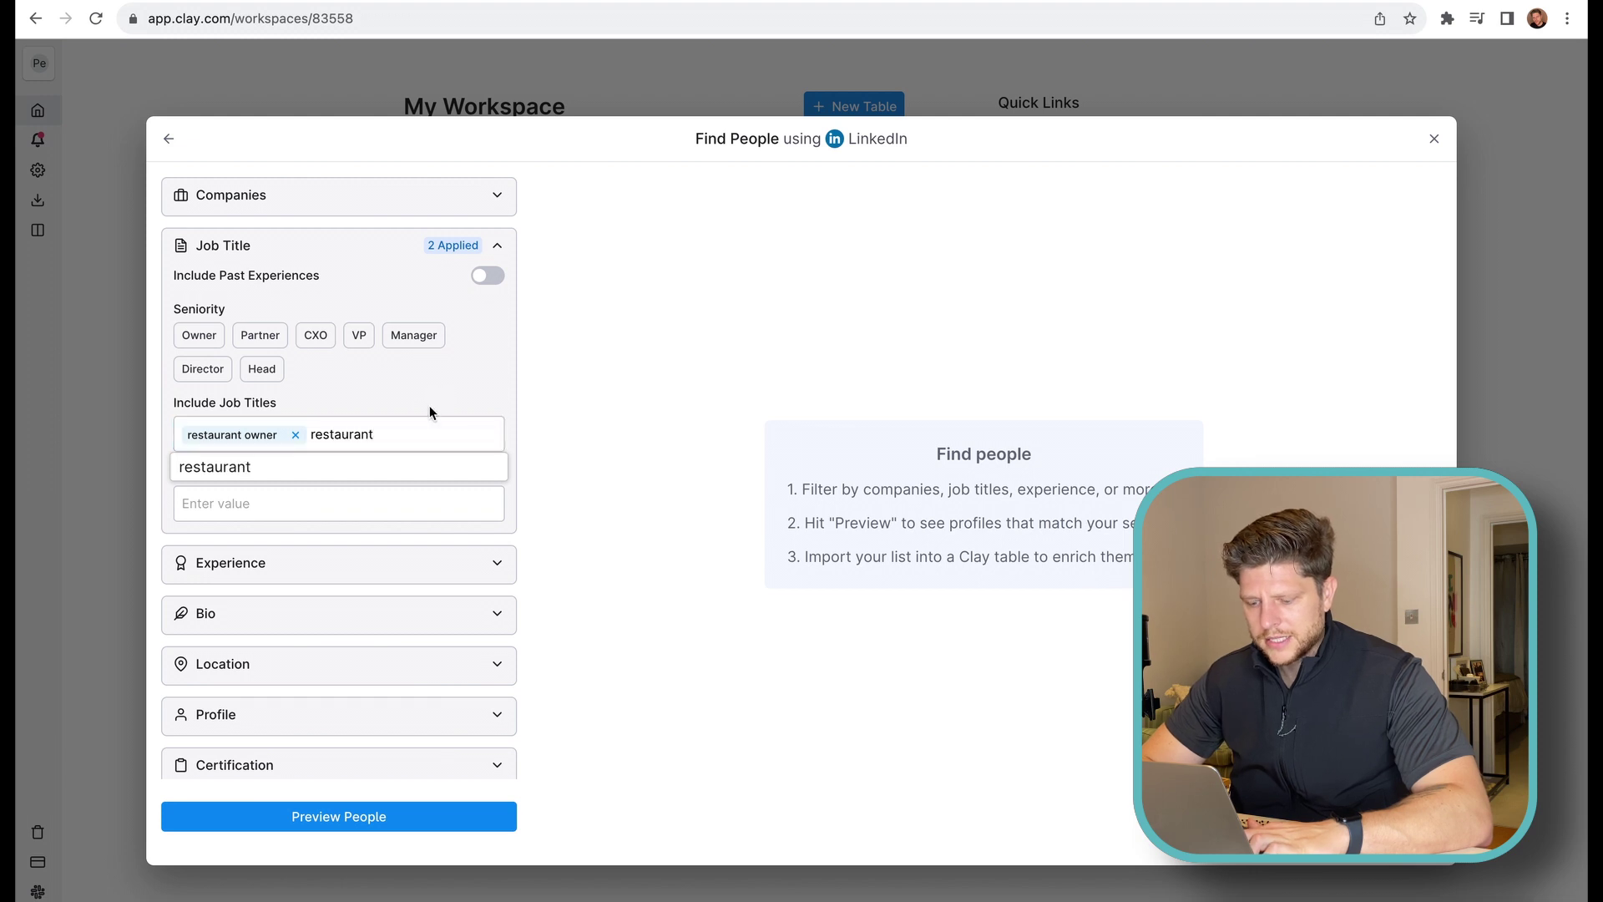
left_click(401, 467)
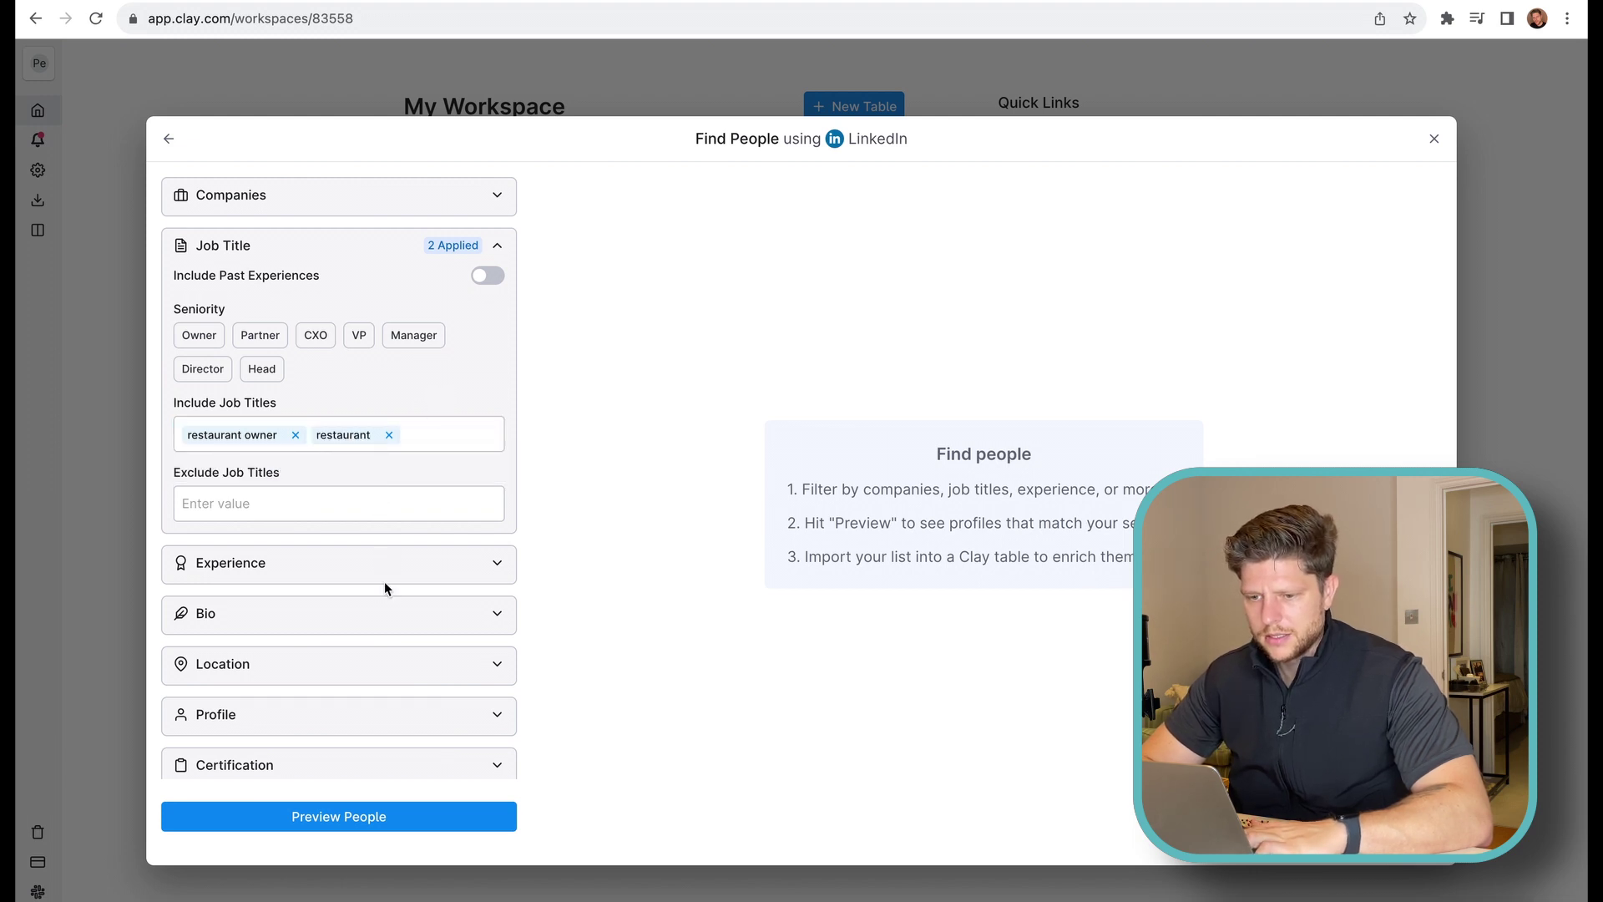
- Add London and United Kingdom as included locations
scroll(388, 597, "down", 1)
left_click(387, 648)
left_click(361, 675)
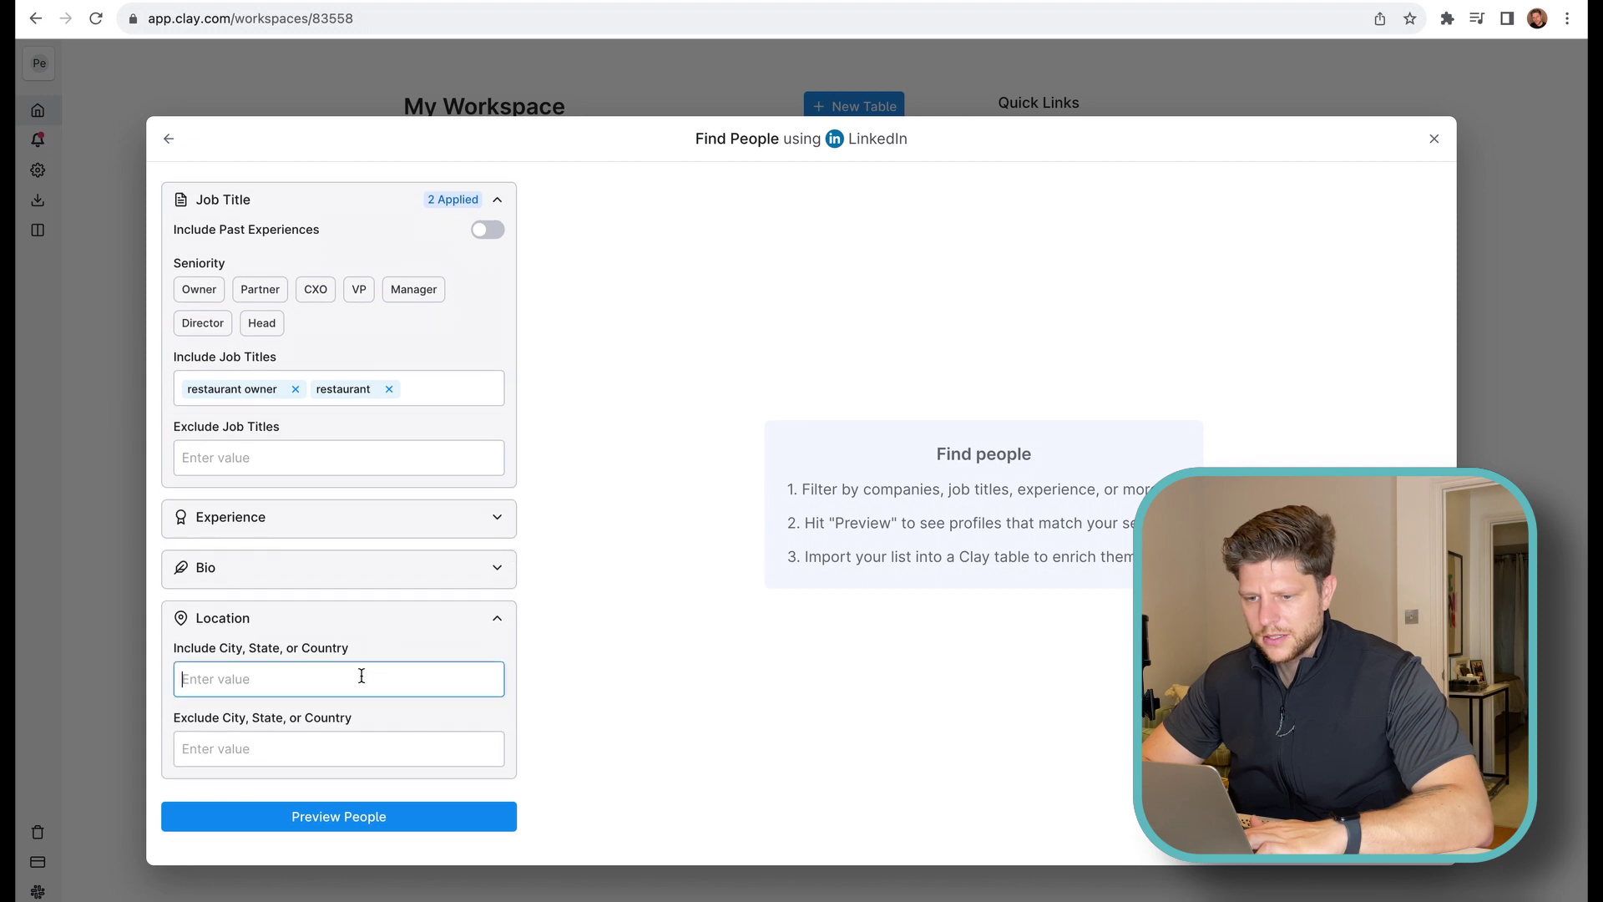
type("london")
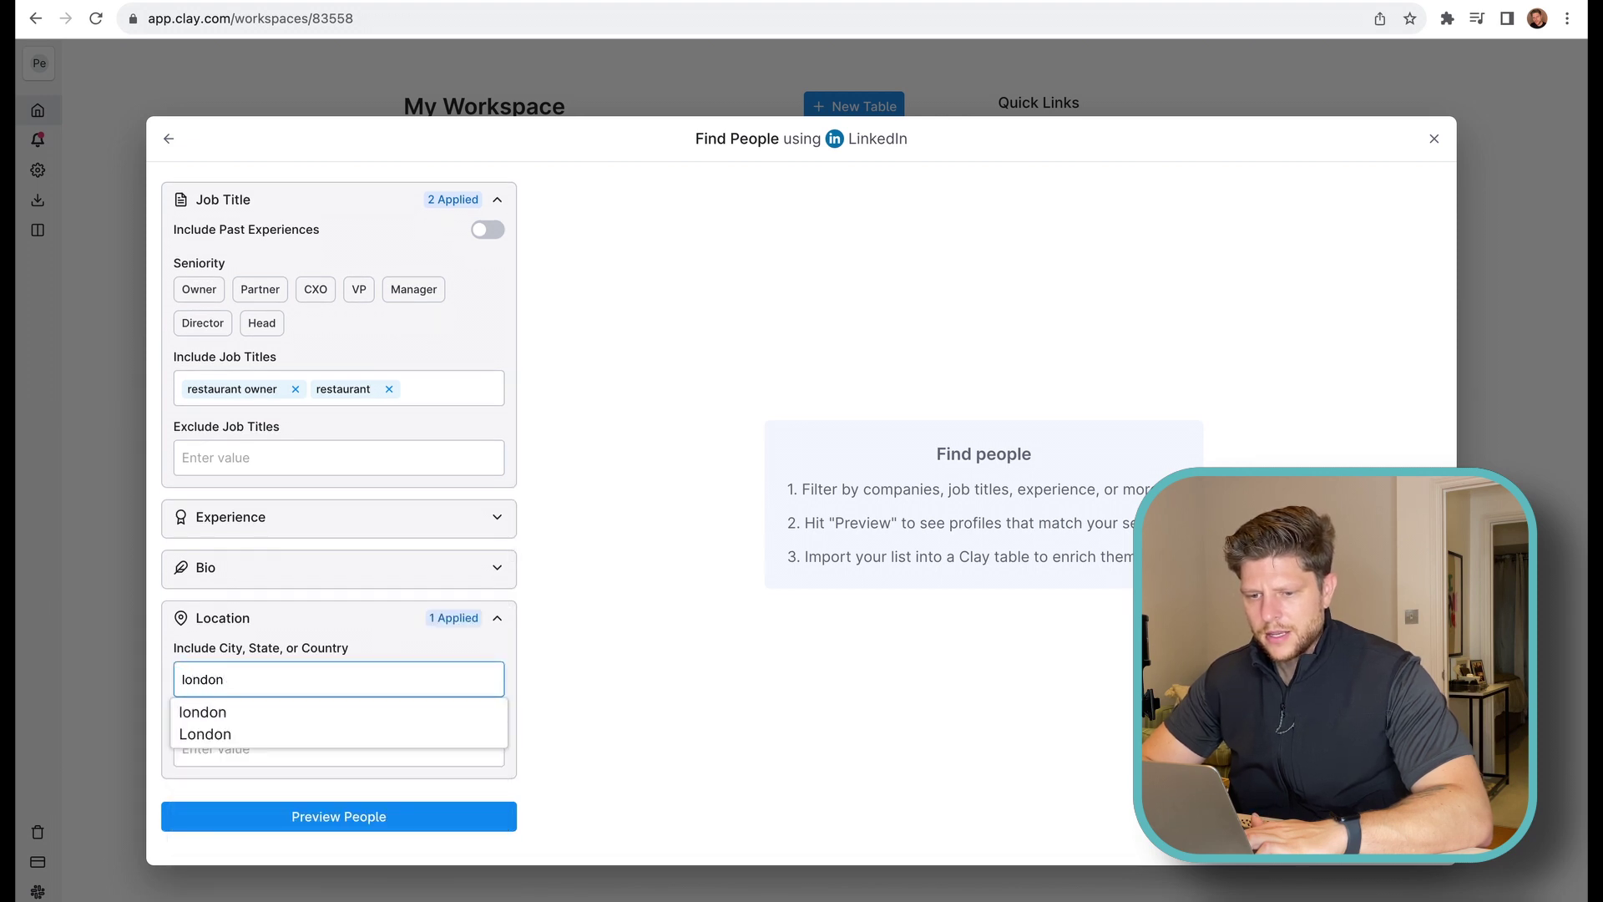
key("Return")
type("u")
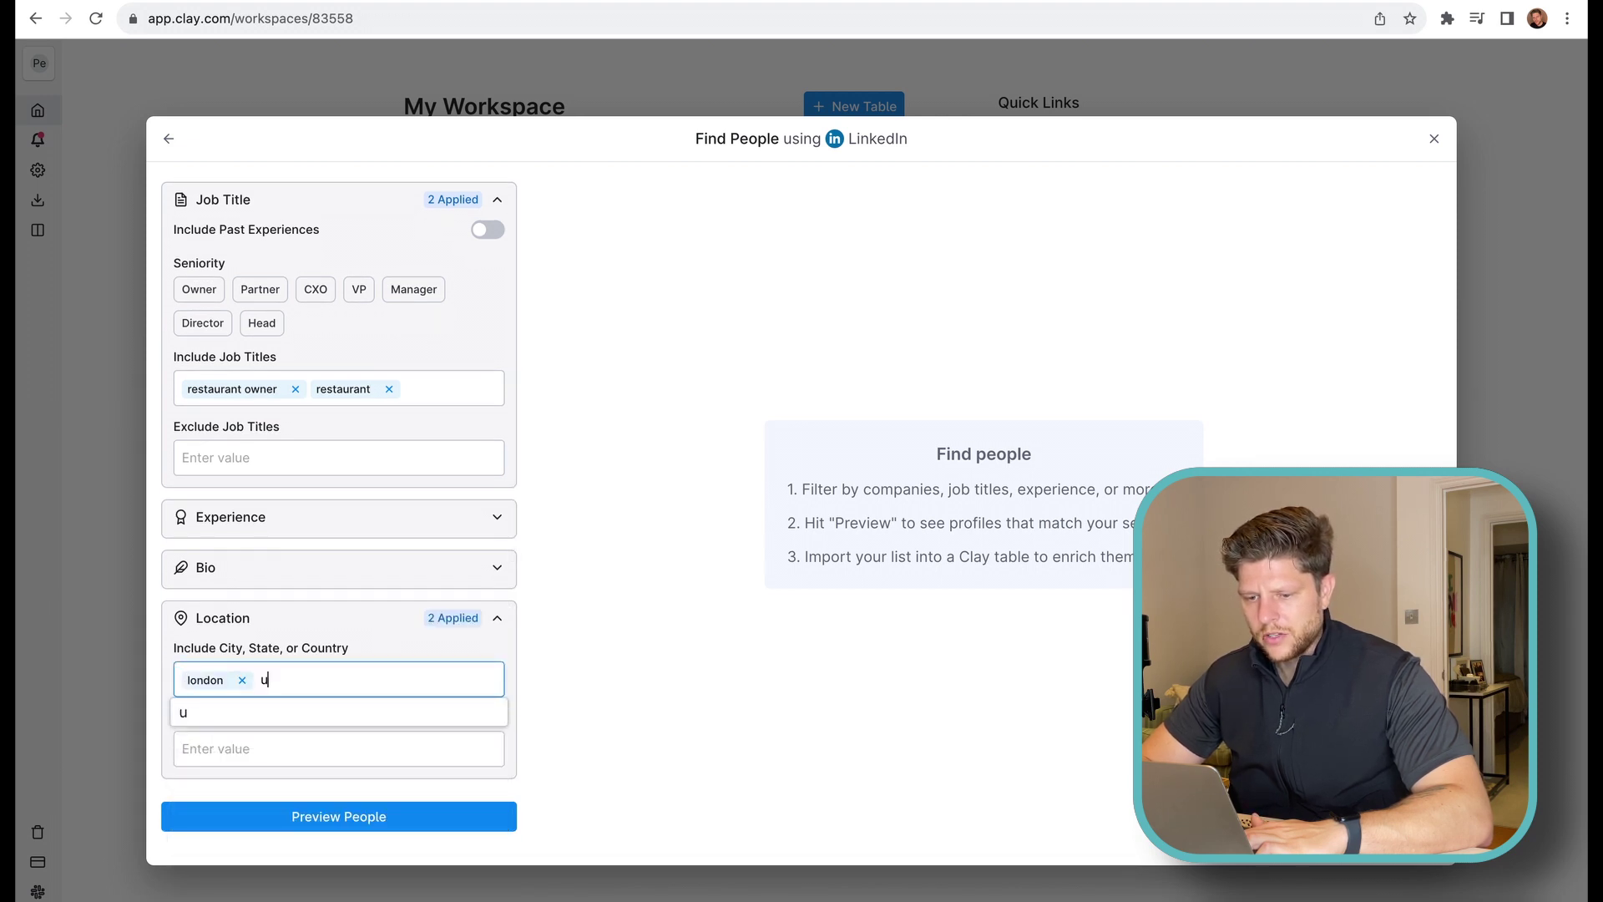
key("BackSpace")
left_click(240, 680)
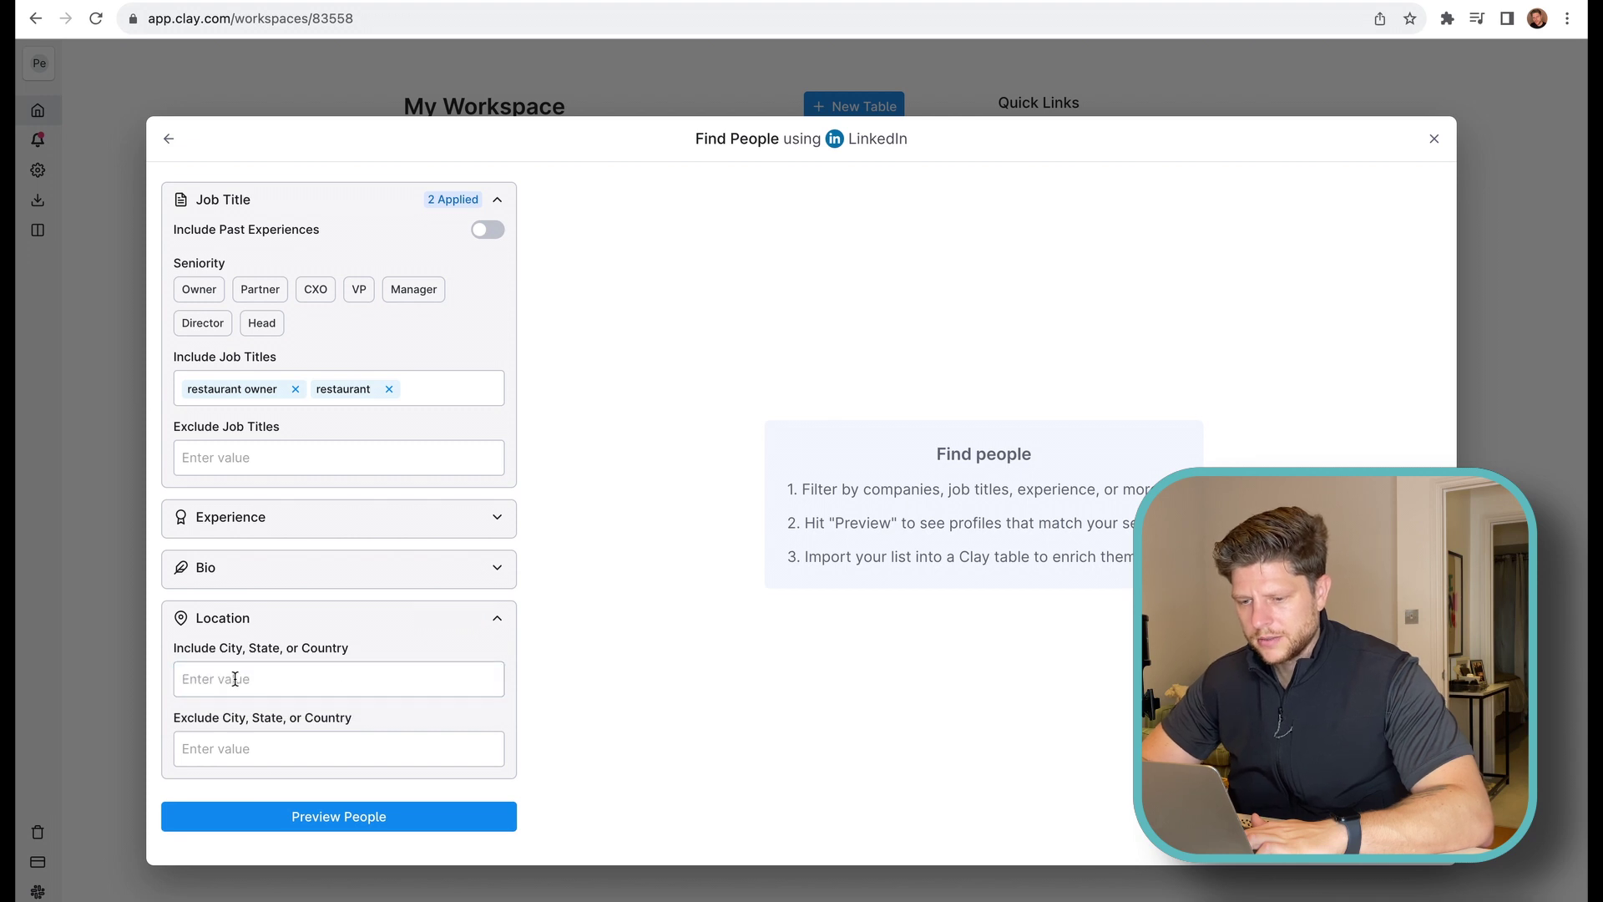
left_click(234, 679)
type("London")
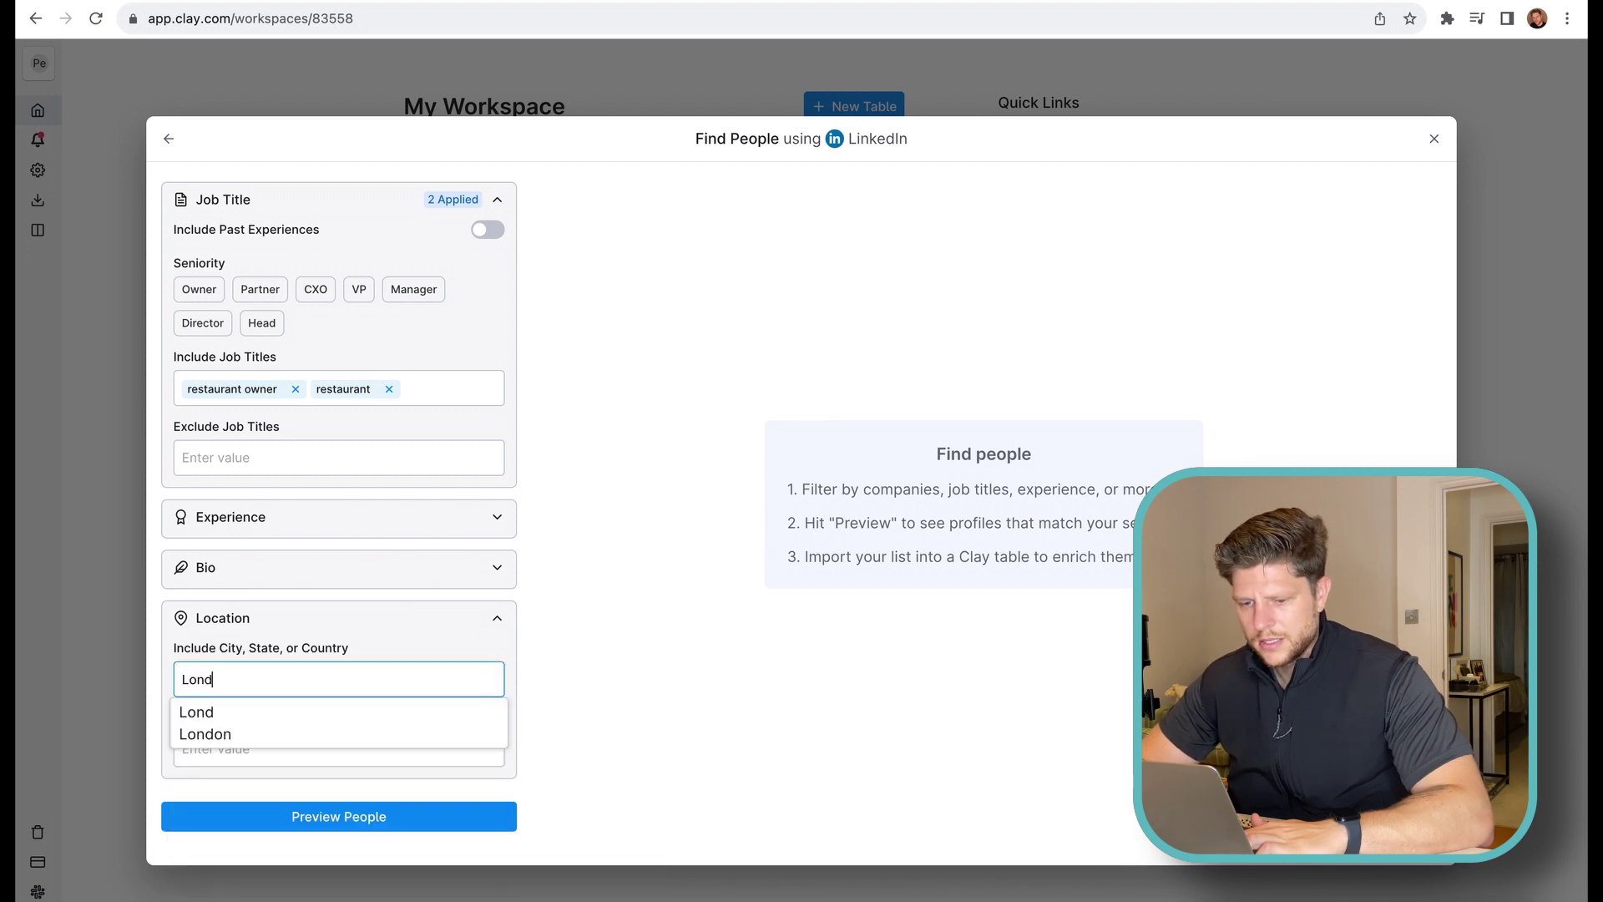
key("Return")
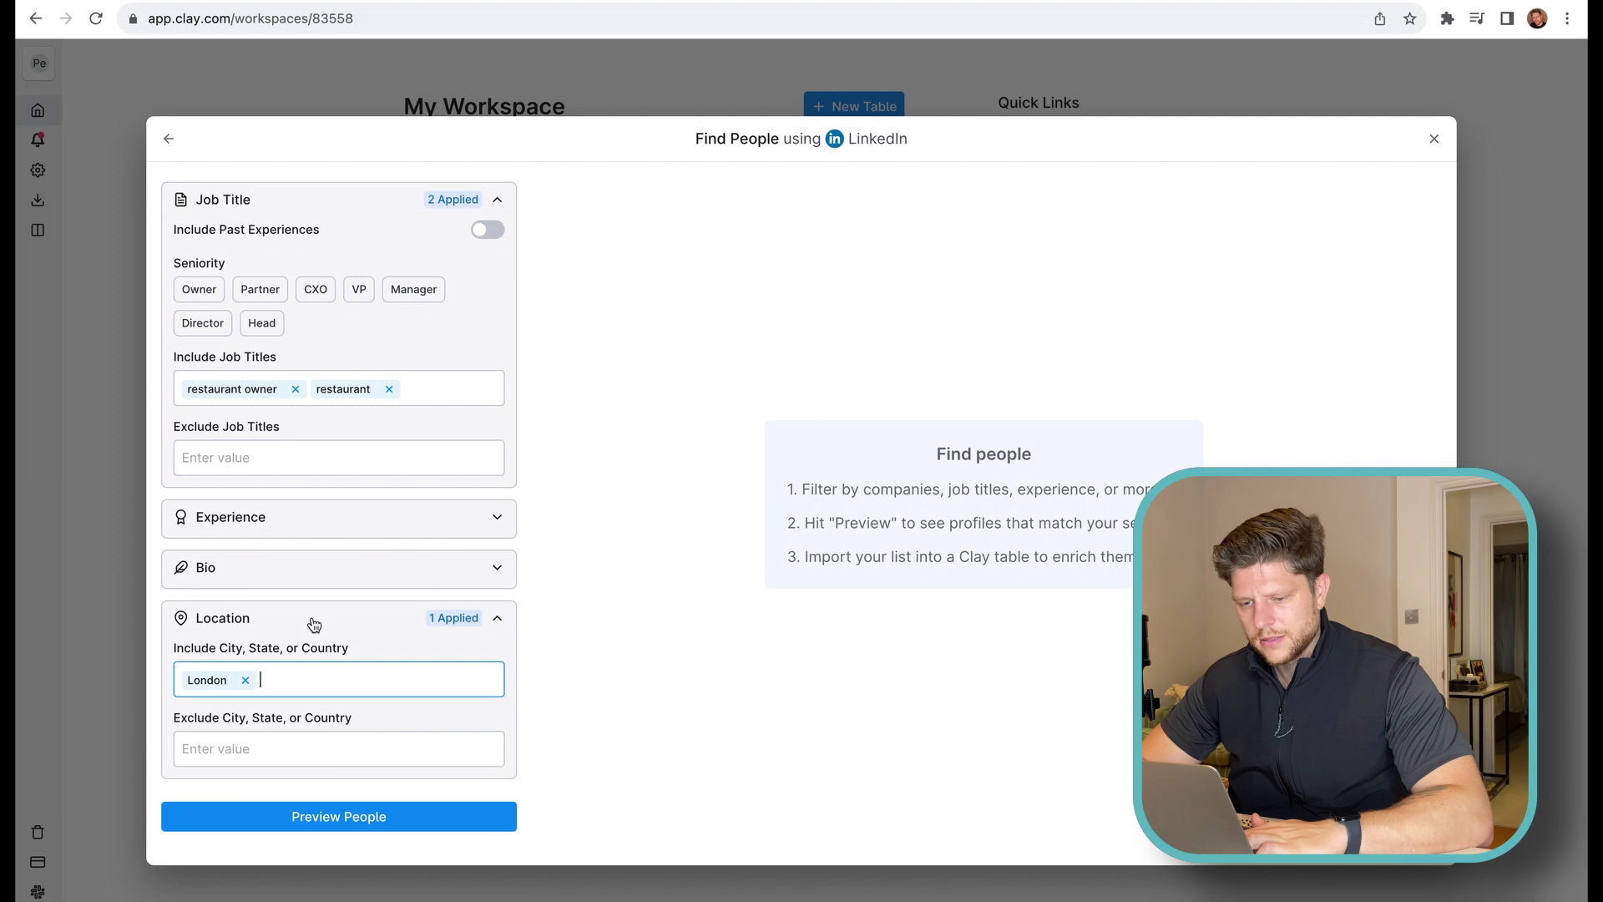
scroll(314, 625, "down", 1)
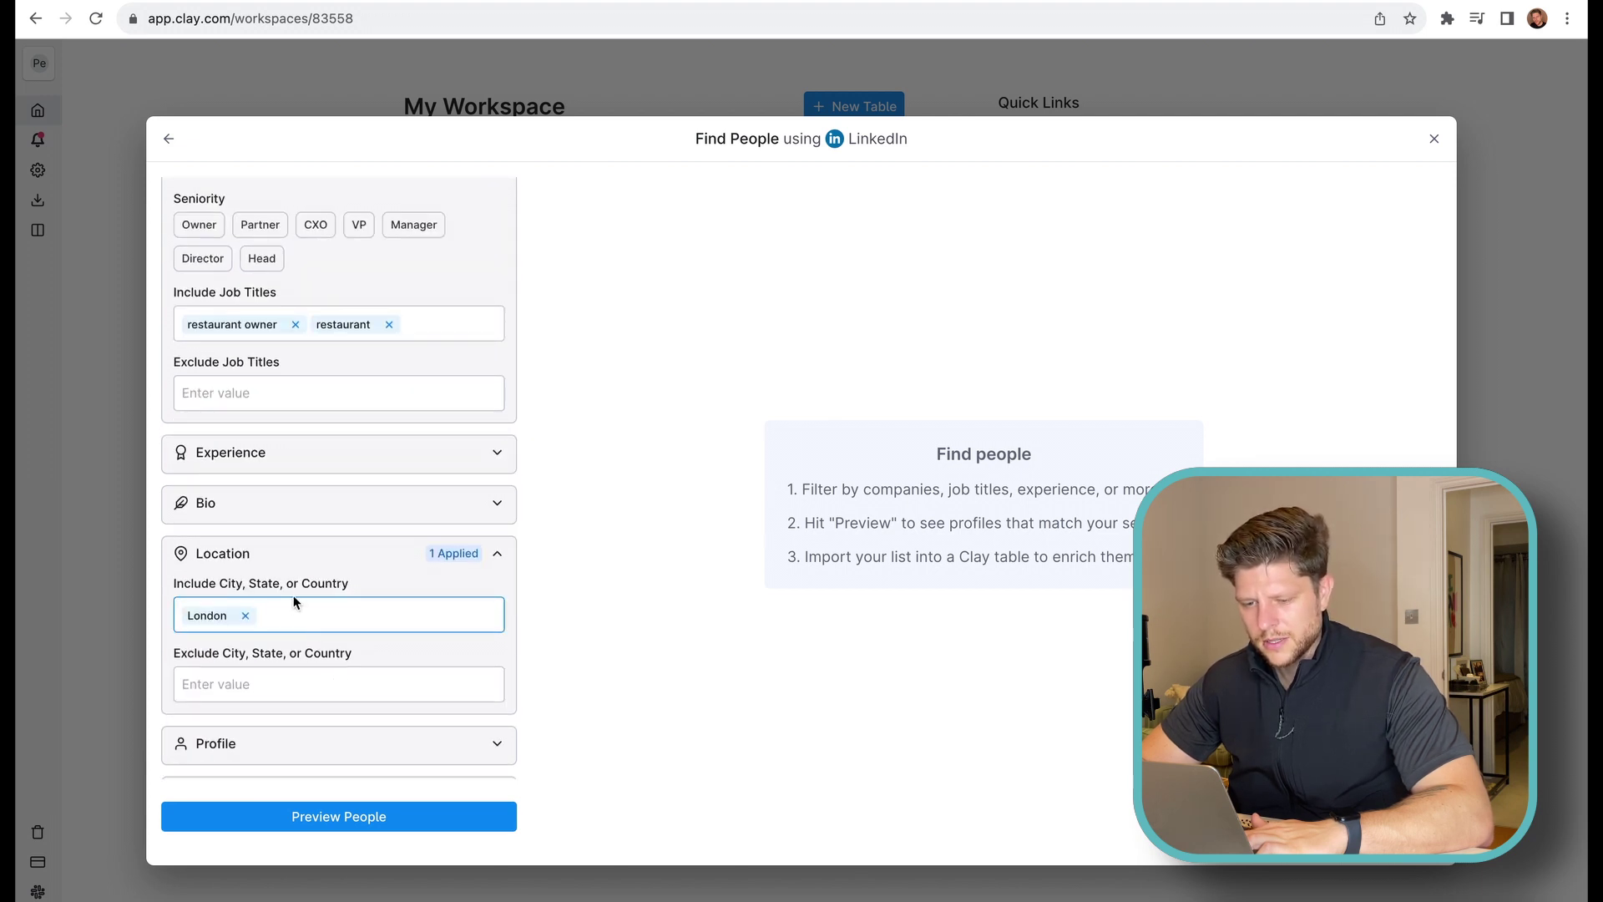
type("United")
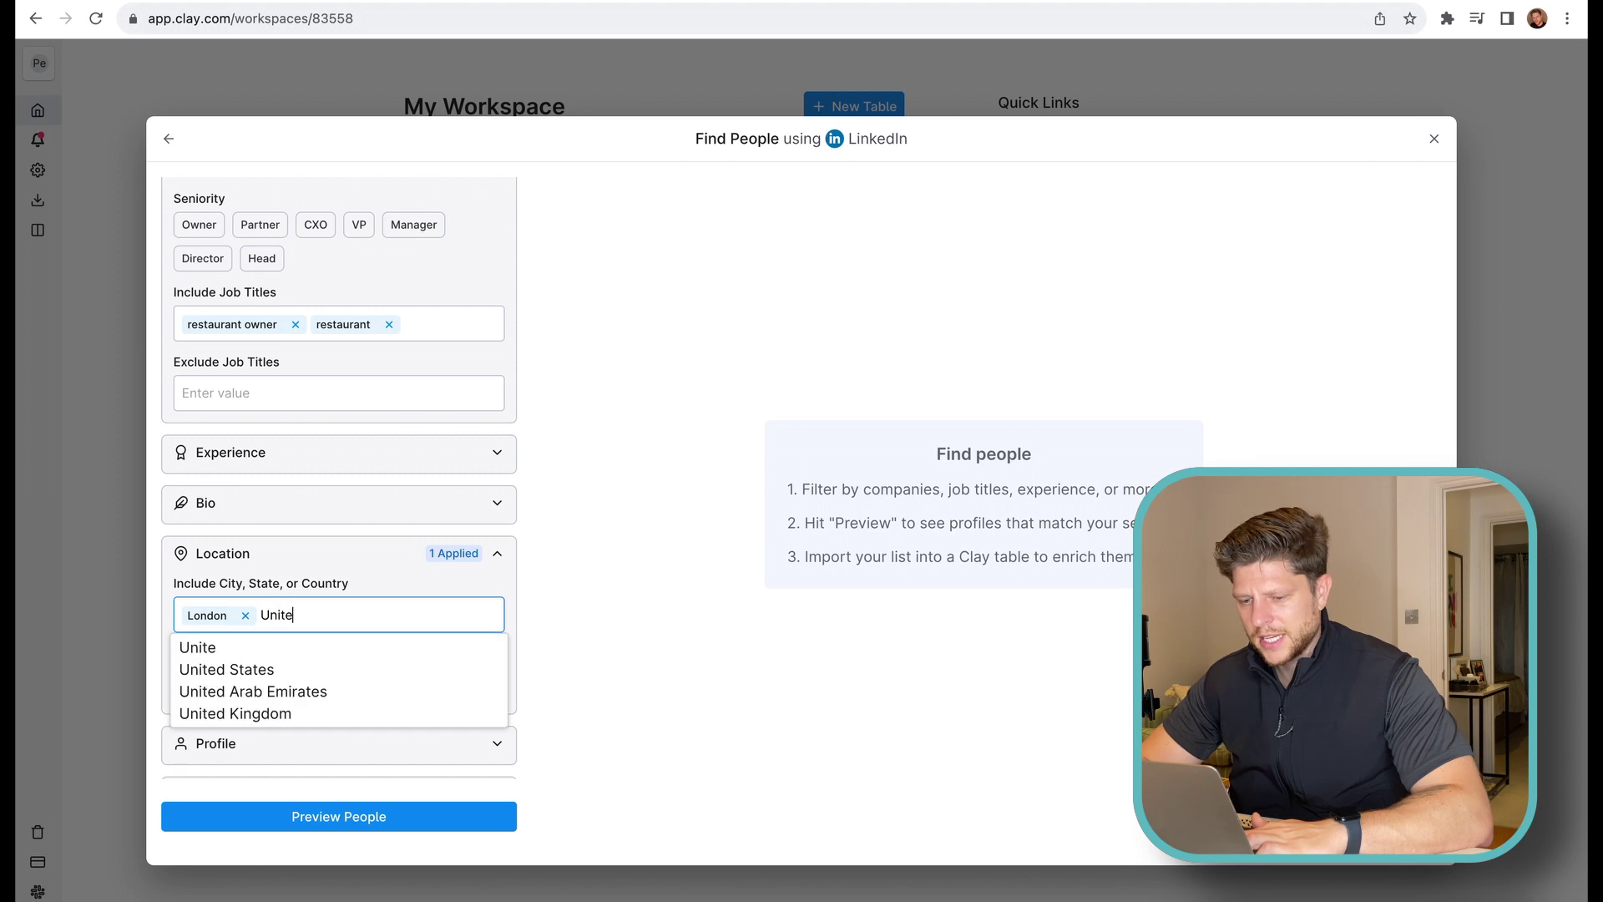
left_click(281, 715)
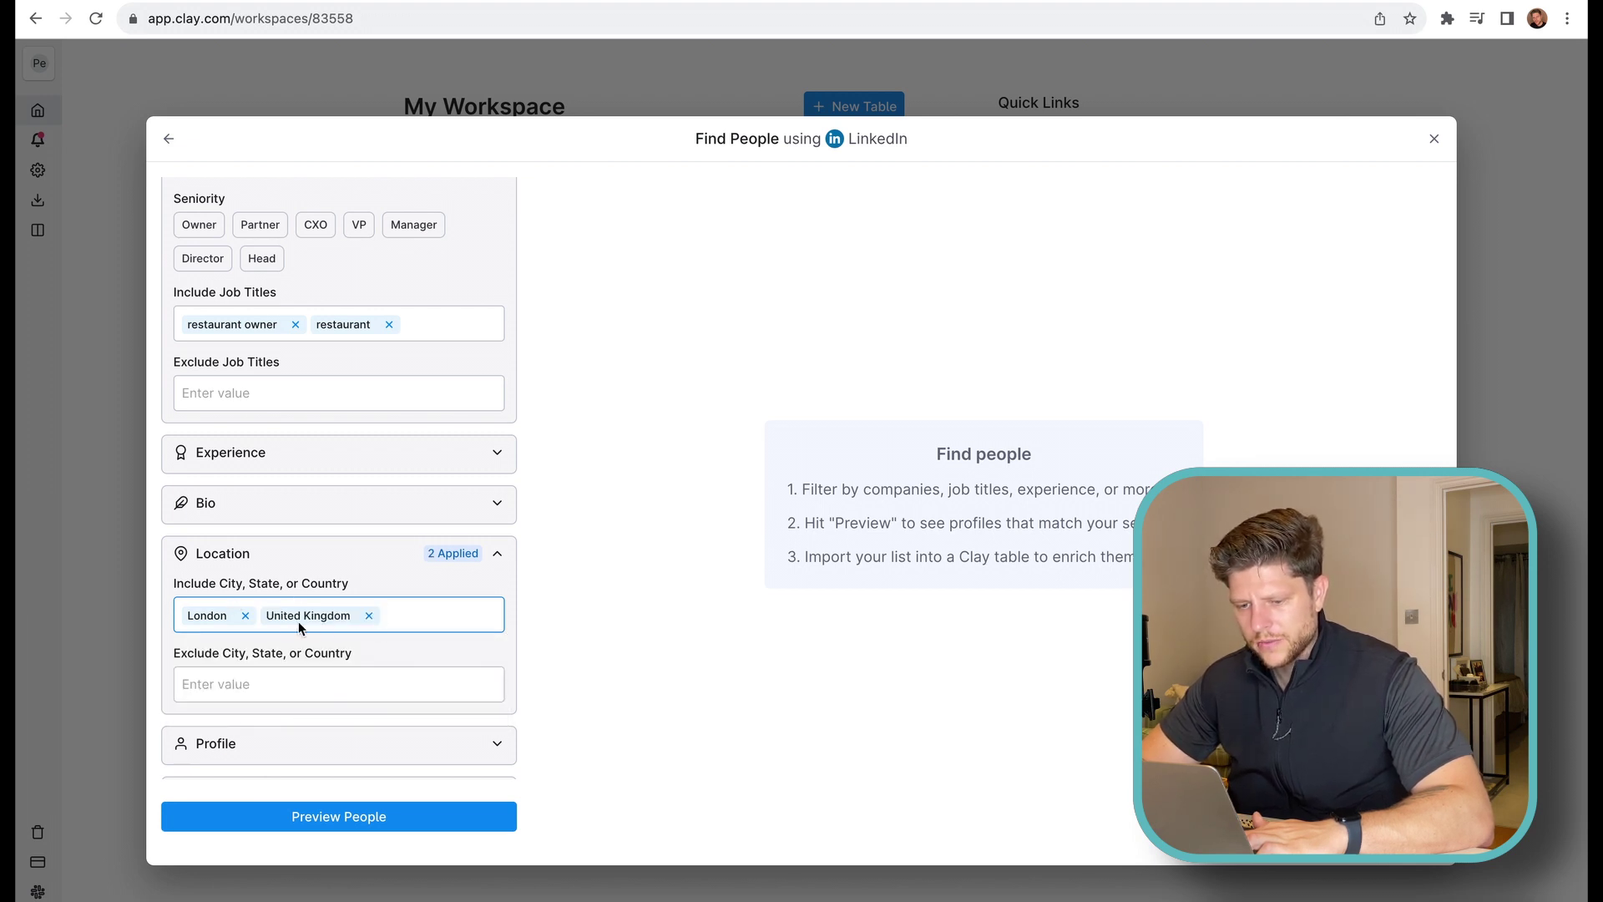
- Exclude Canada and usa, remove United Kingdom from included locations, and preview people
left_click(259, 679)
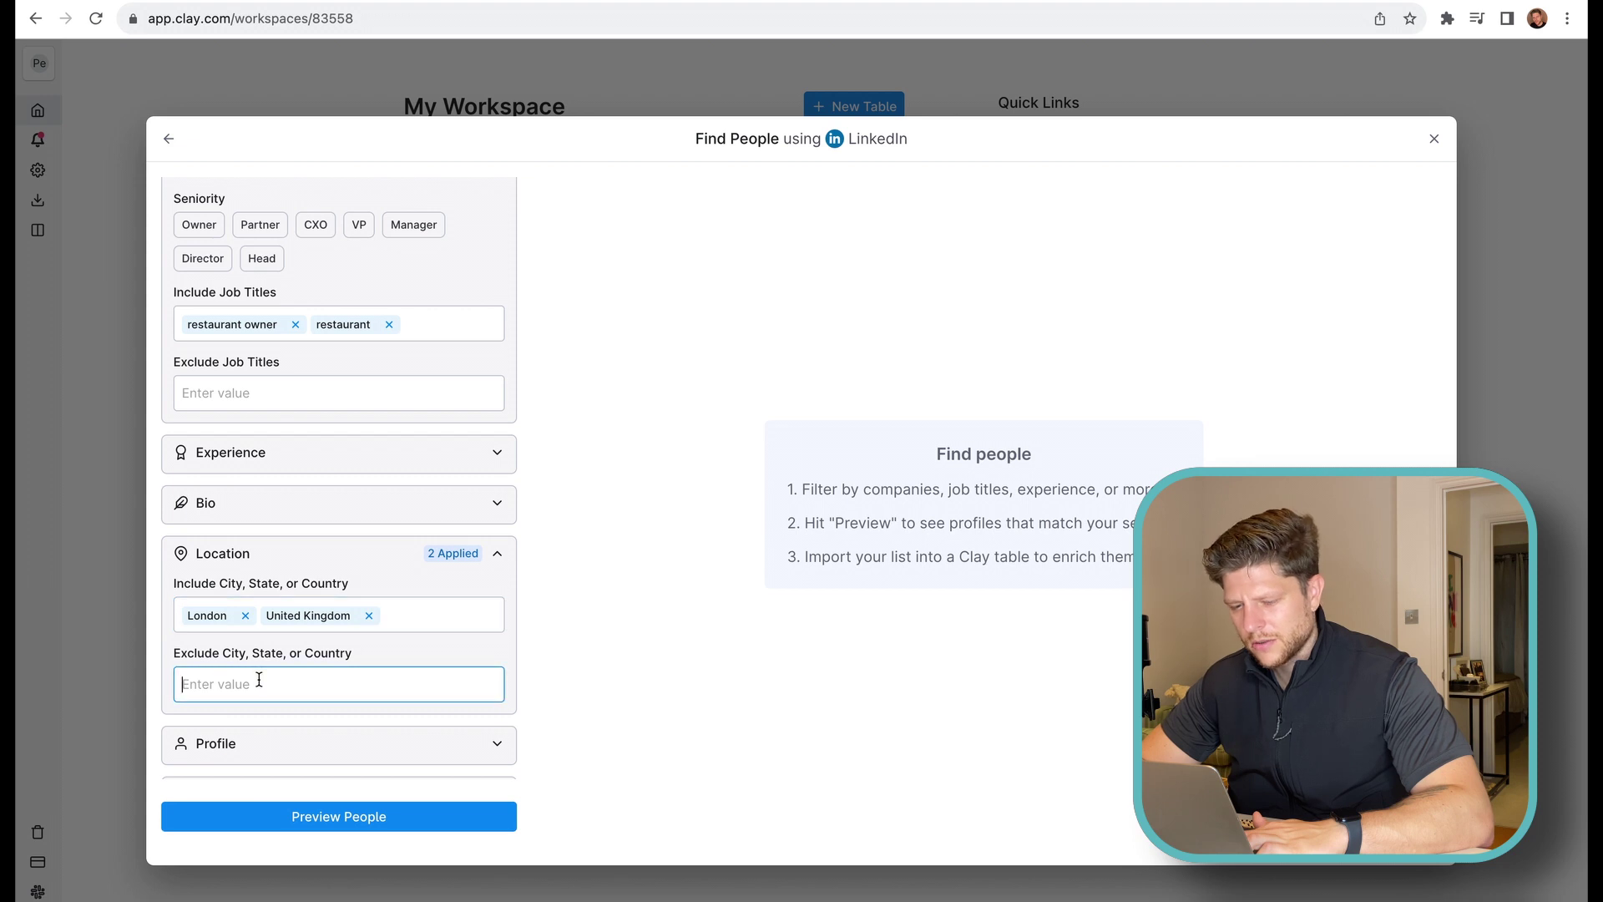
type("london")
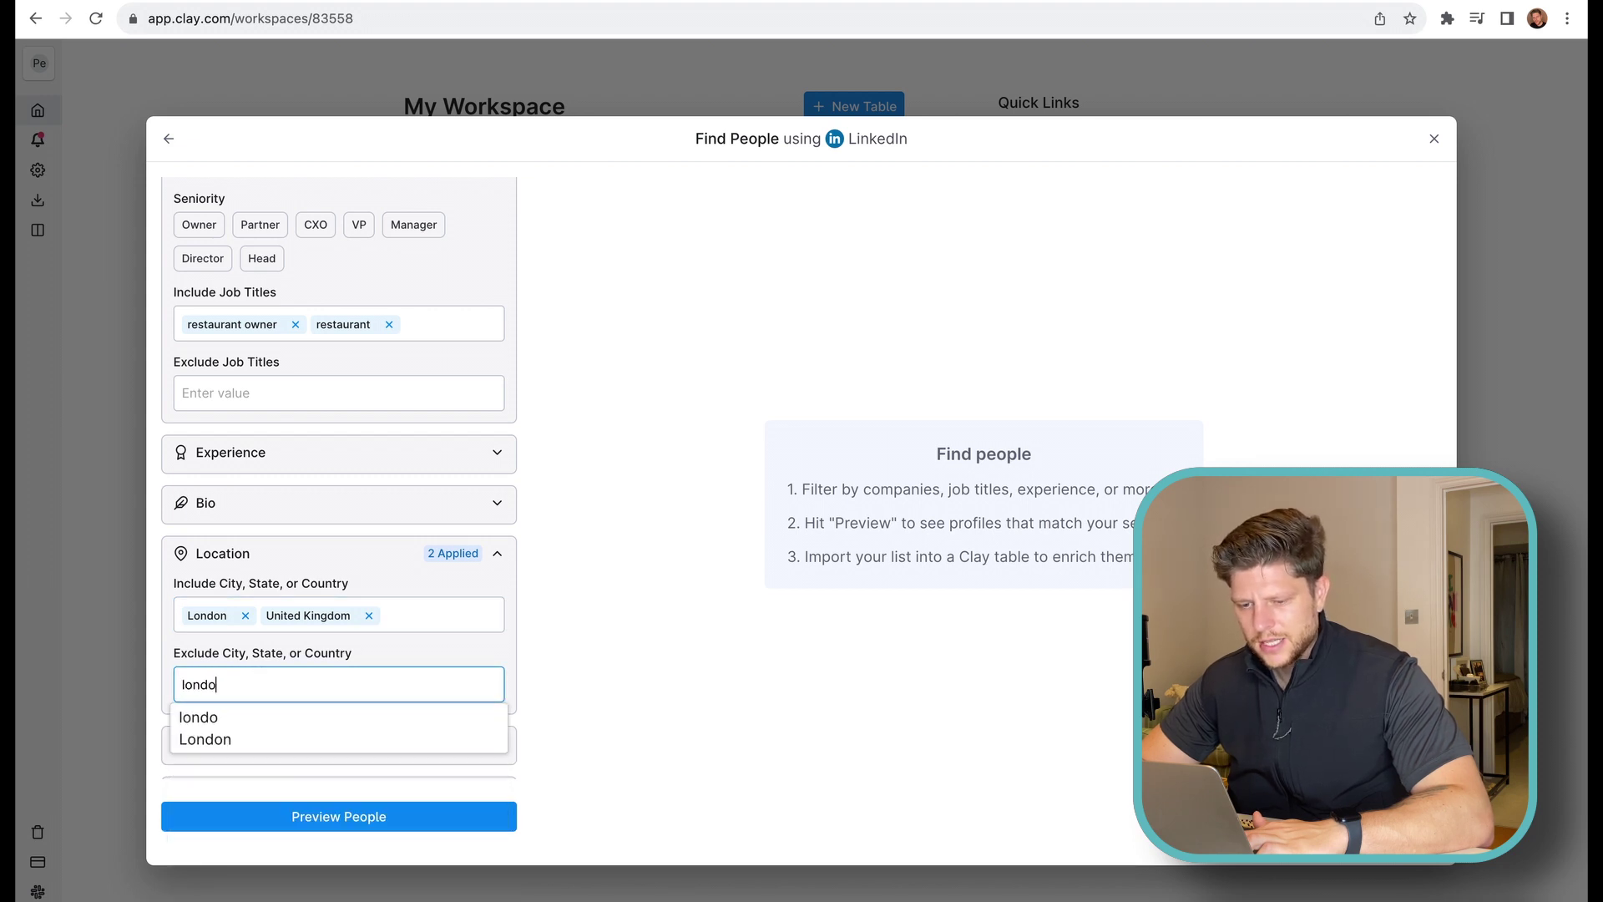
key("BackSpace")
key("BackSpace")
key("BackSpace")
key("BackSpace")
key("BackSpace")
key("BackSpace")
type("canada")
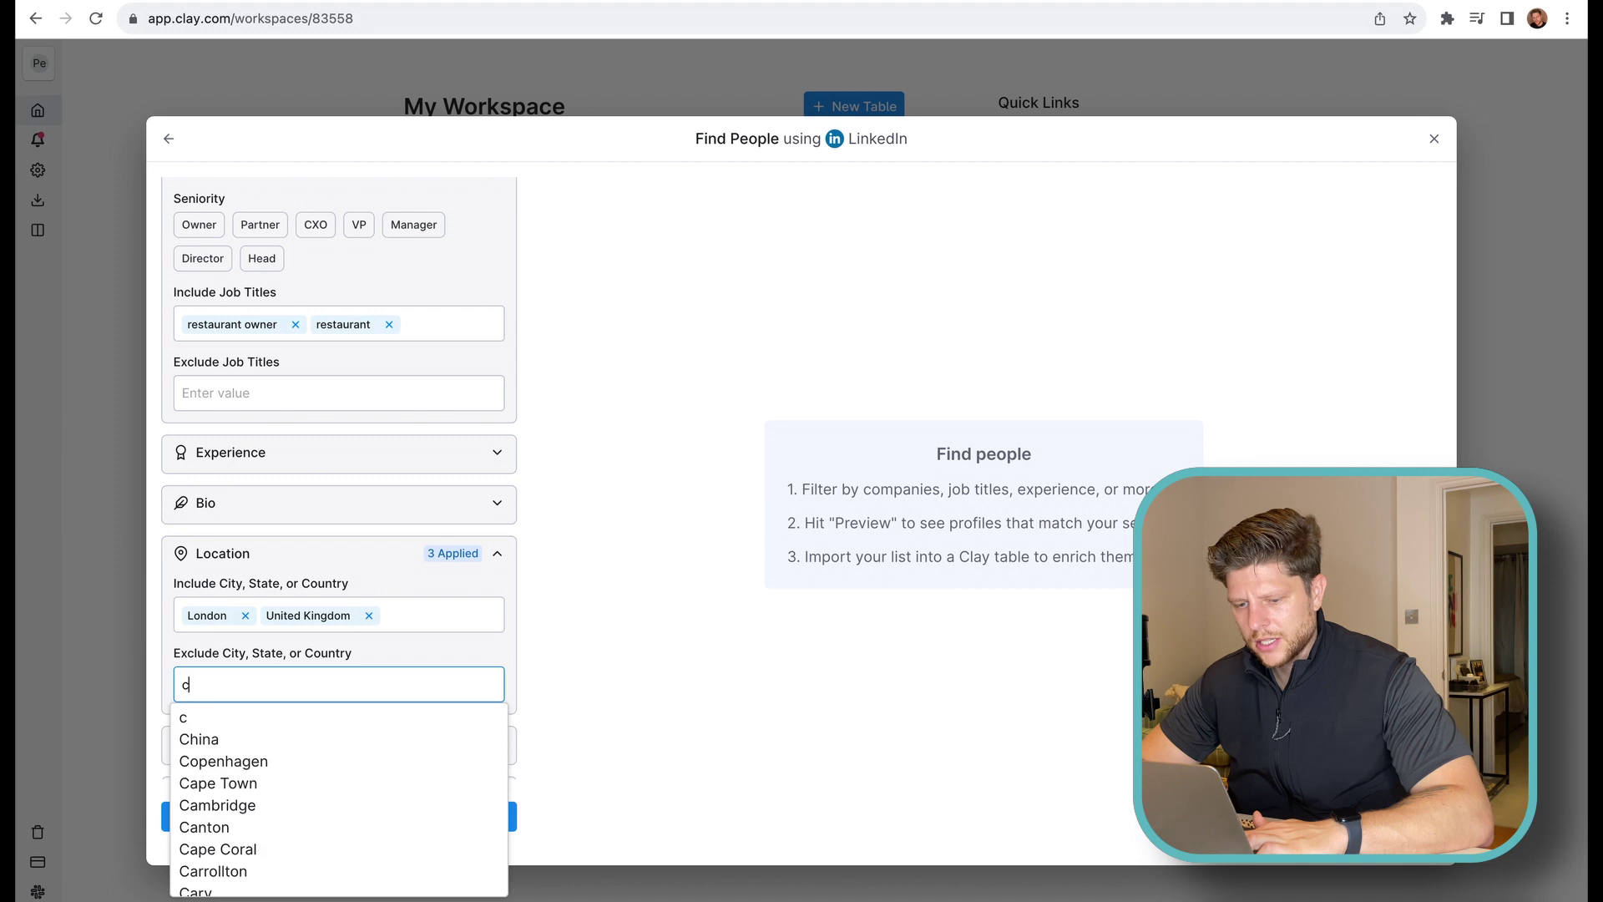
left_click(250, 740)
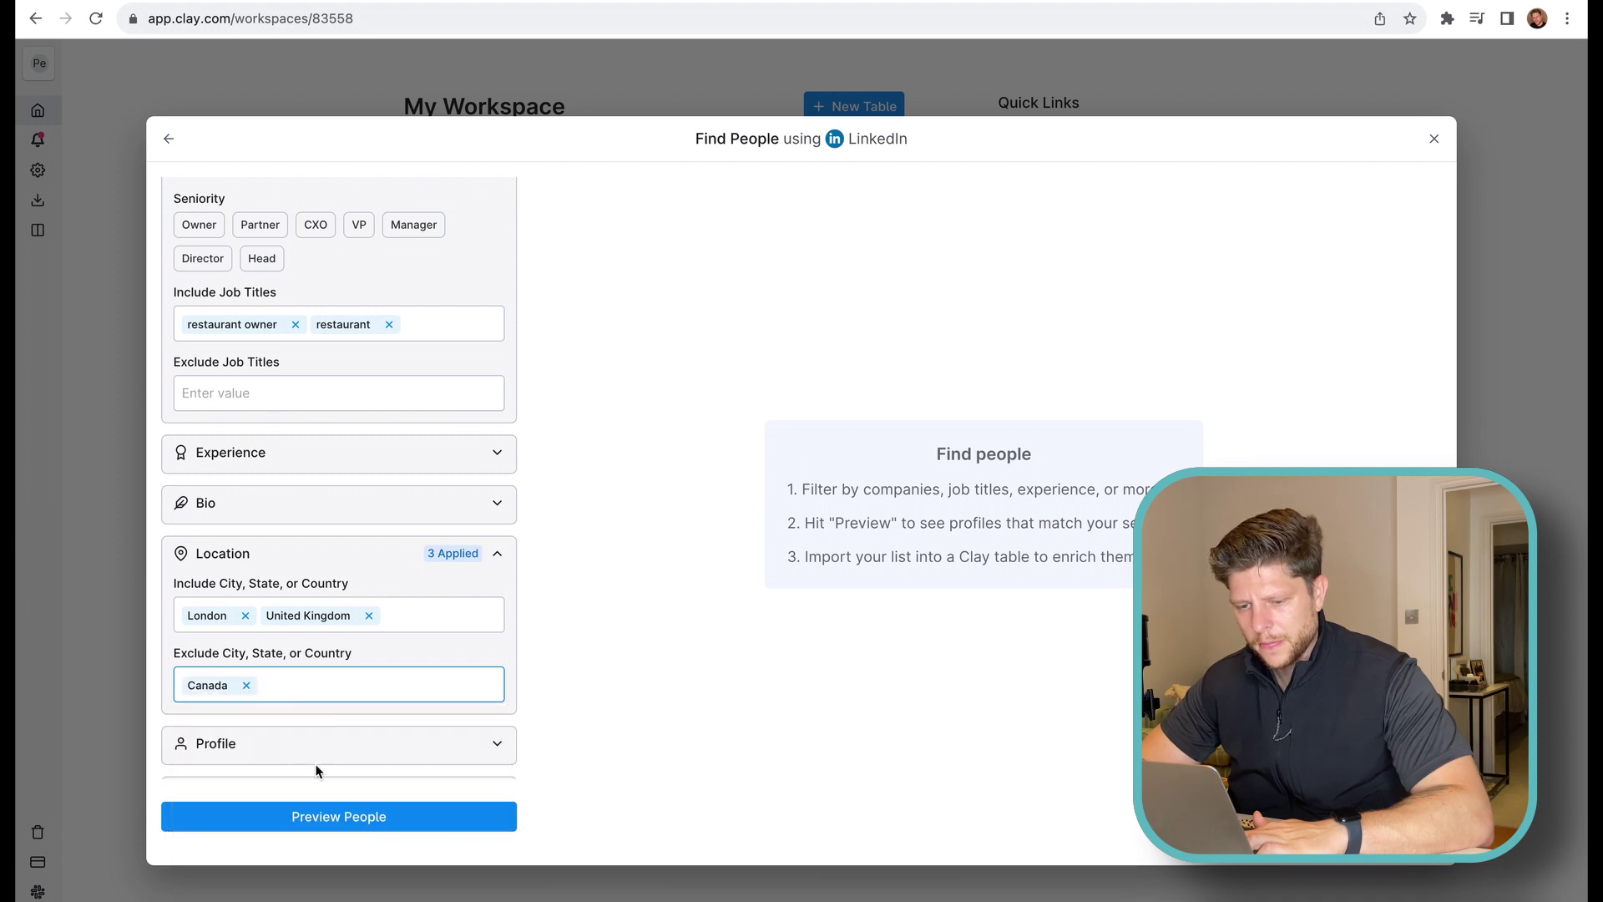
type("usa")
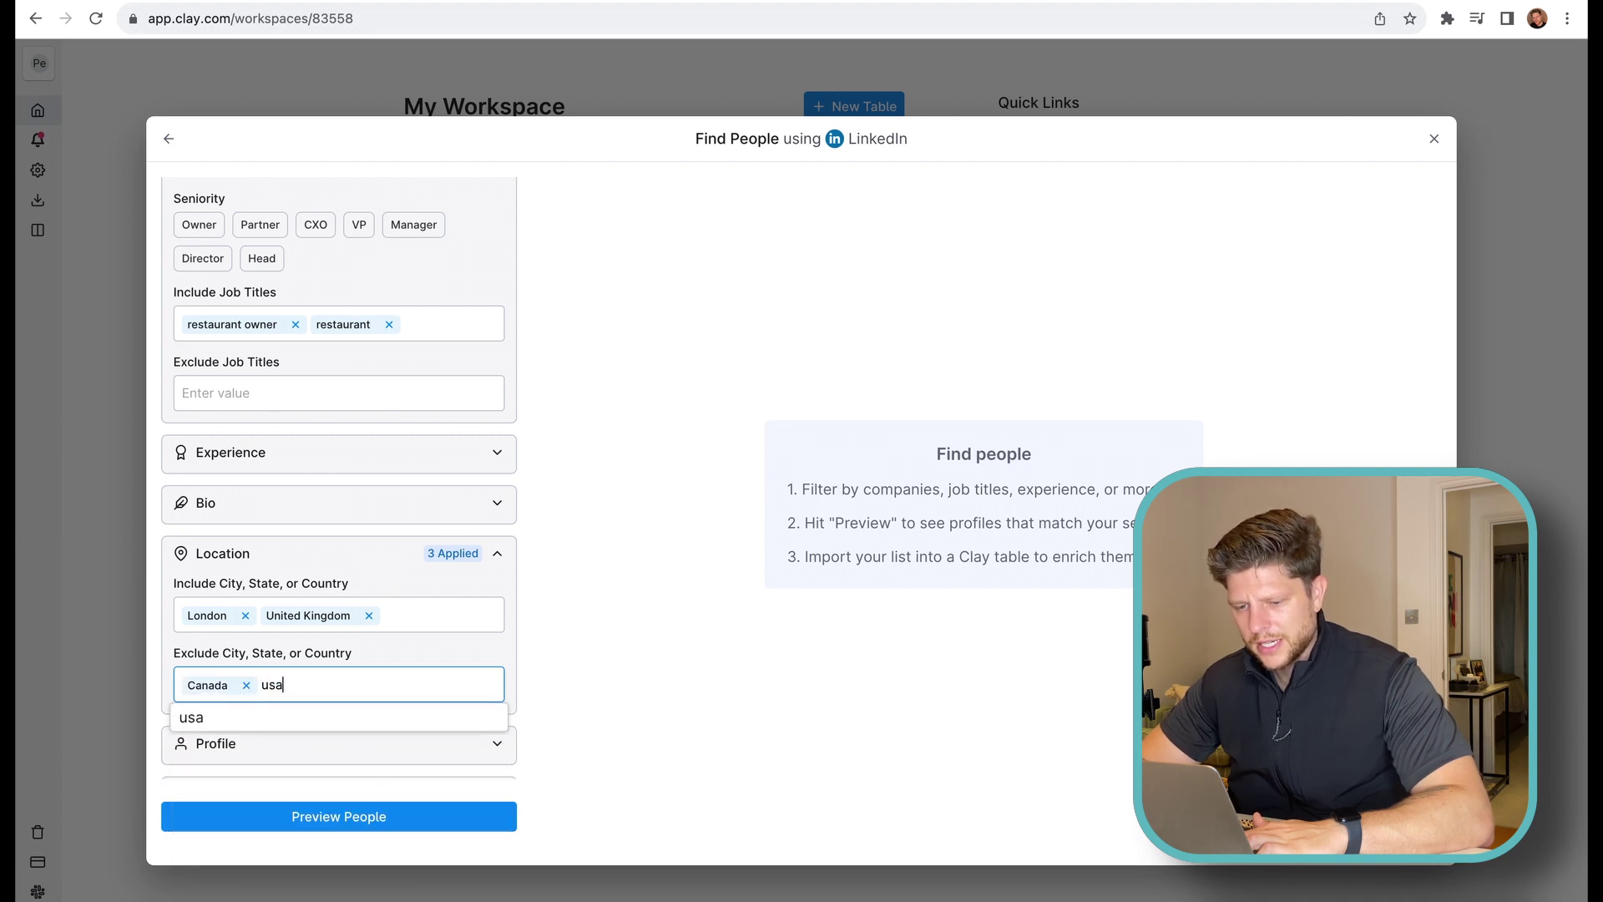
left_click(319, 718)
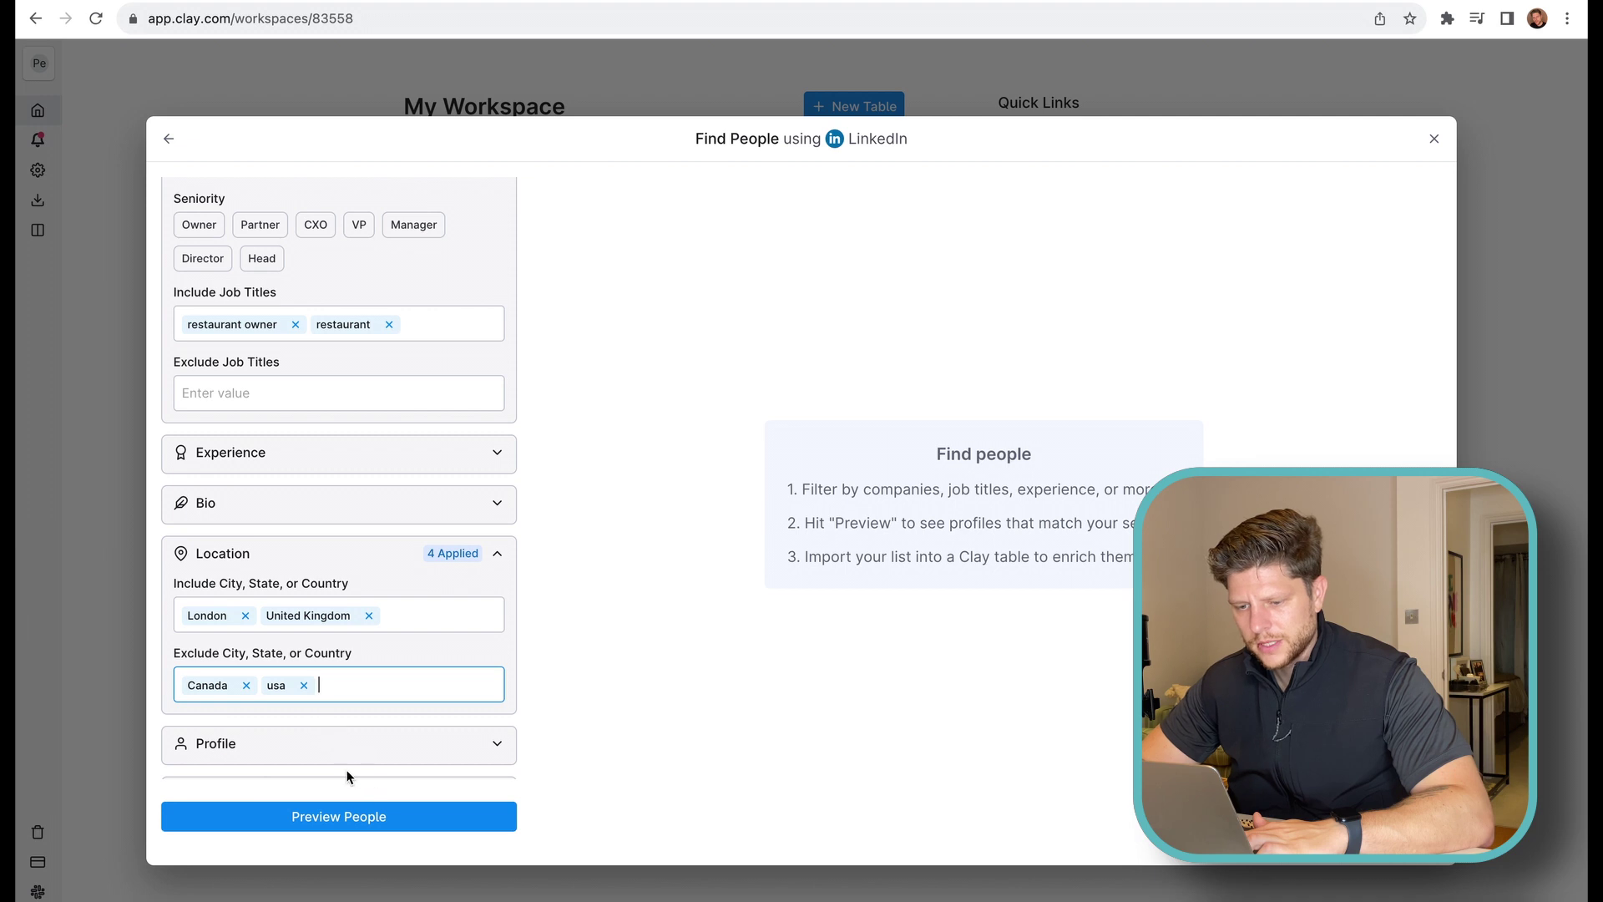
scroll(347, 777, "down", 3)
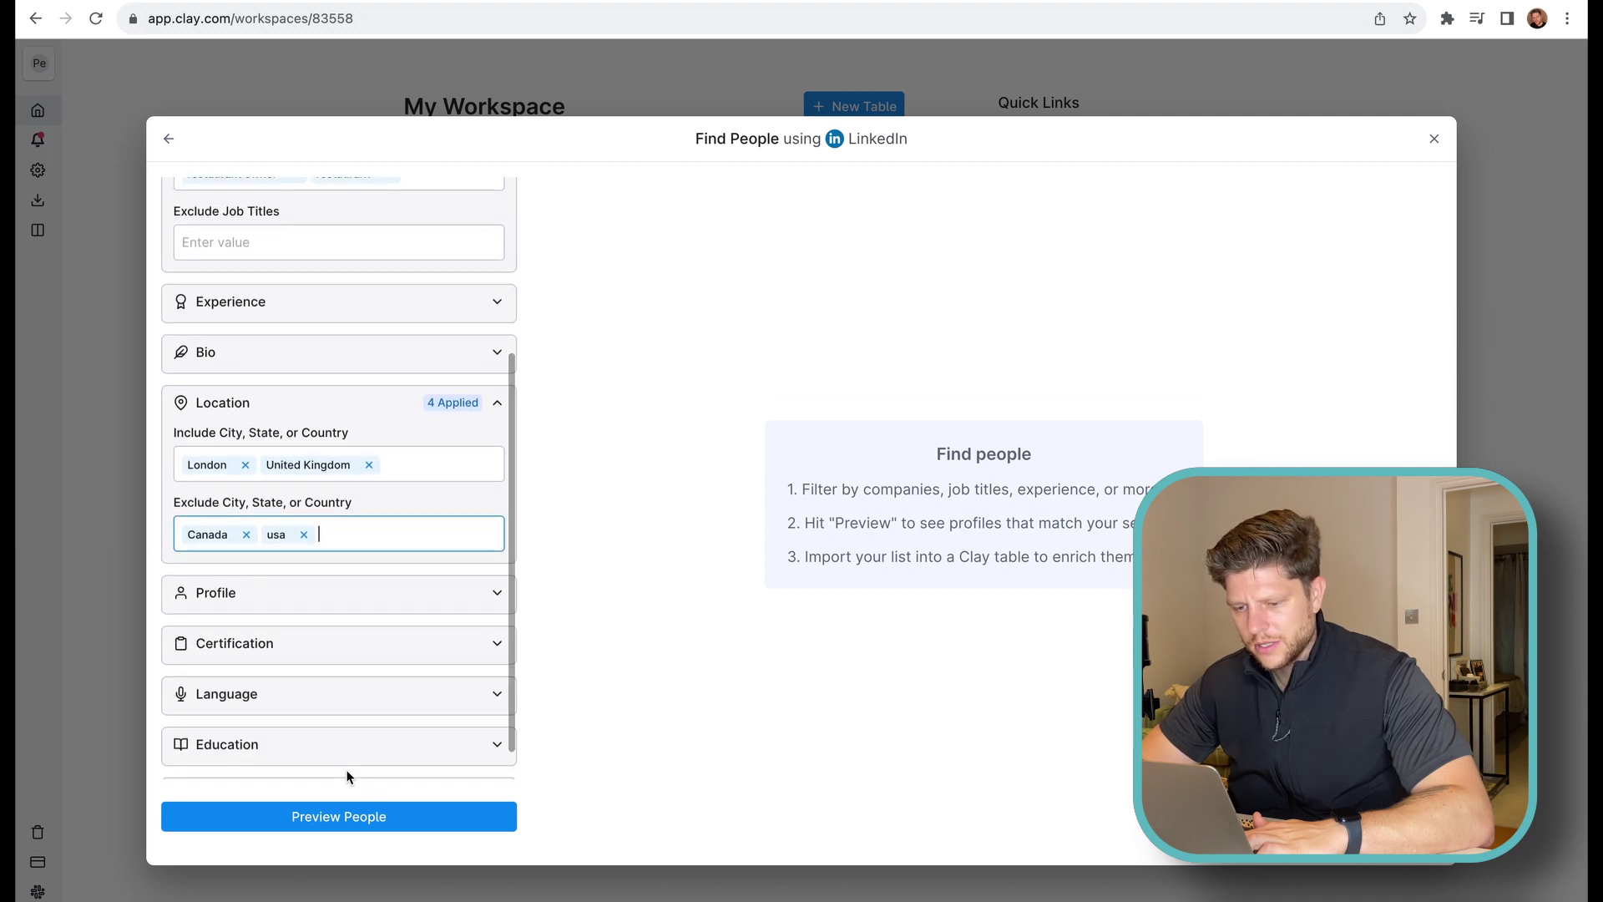
left_click(368, 464)
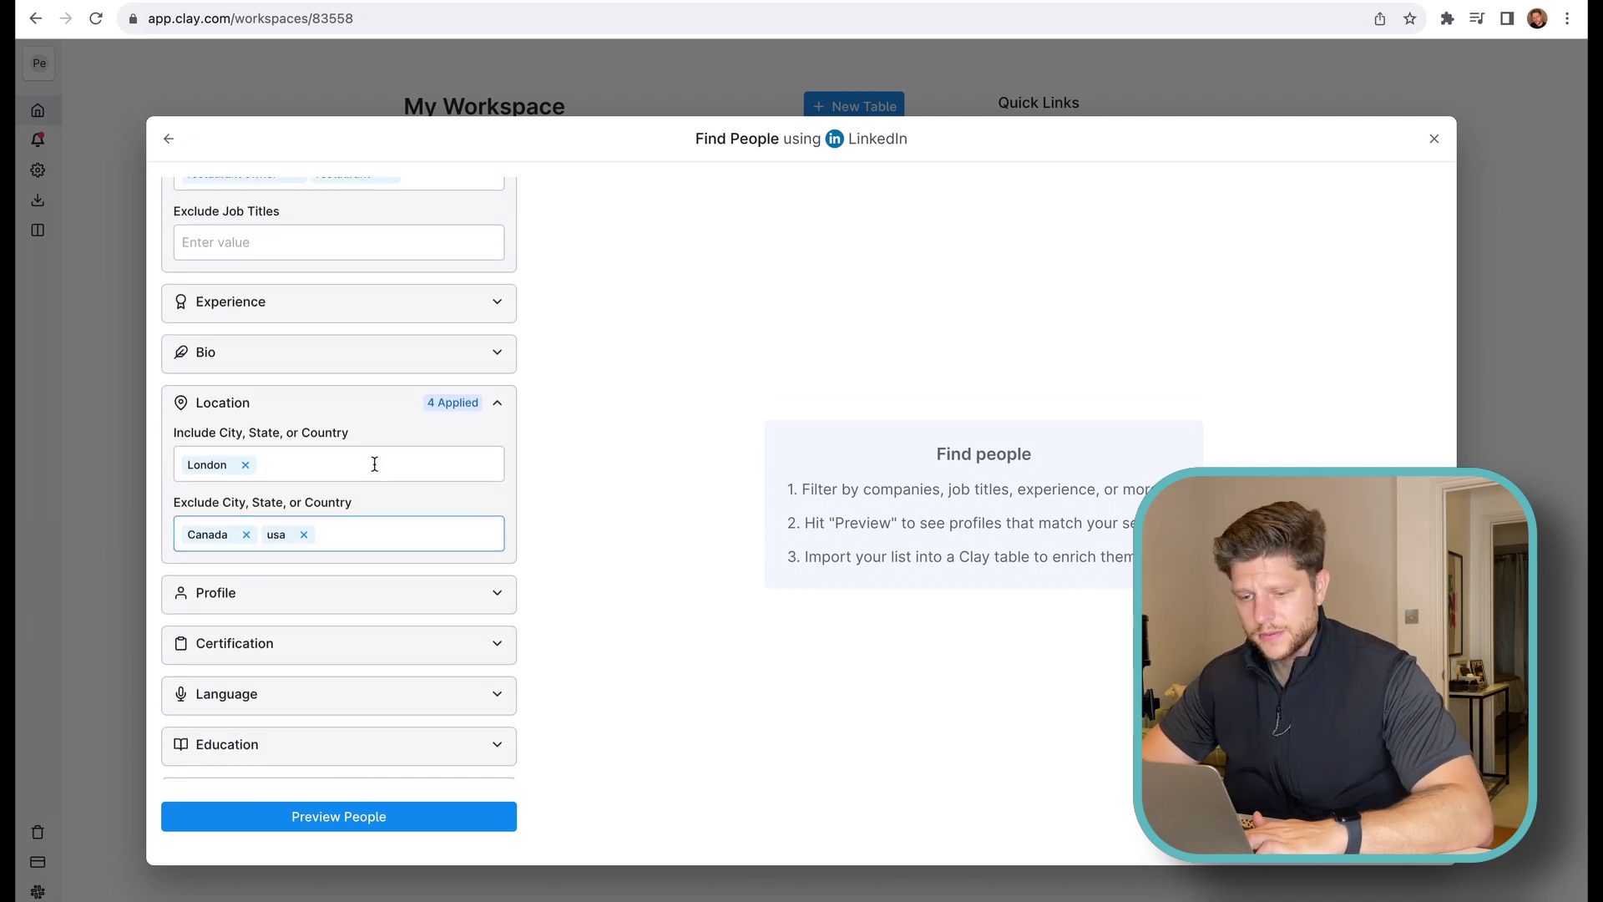
left_click(324, 827)
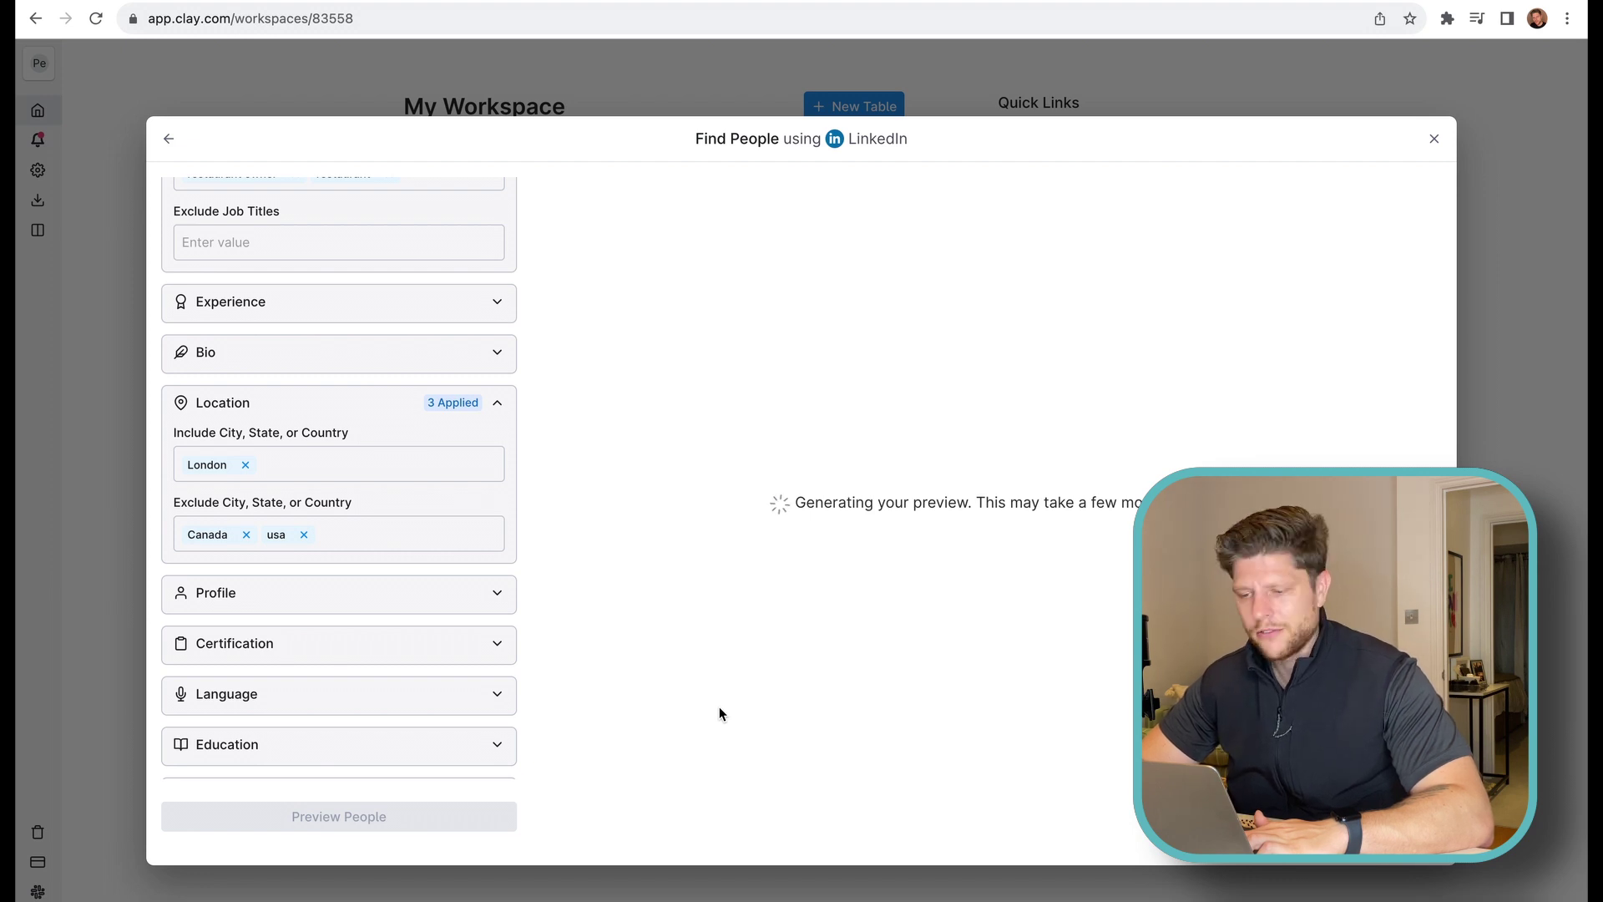
- Scroll through the 50 previewed London restaurant owners, reviewing names, companies, titles and LinkedIn URLs
scroll(718, 707, "down", 3)
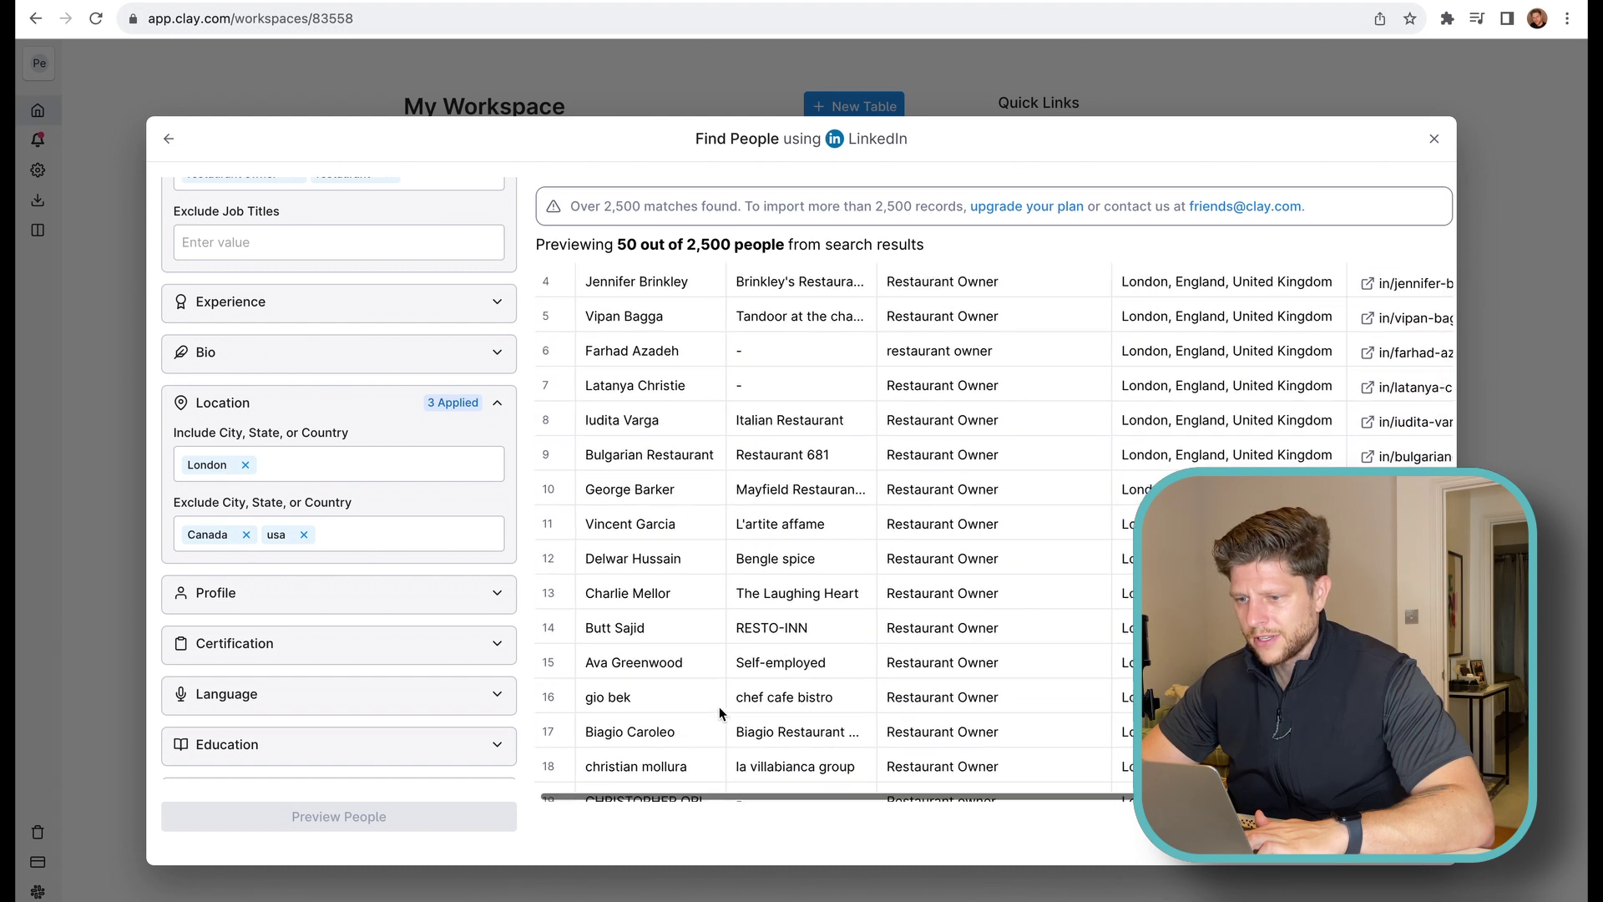
scroll(719, 706, "right", 2)
scroll(719, 706, "down", 5)
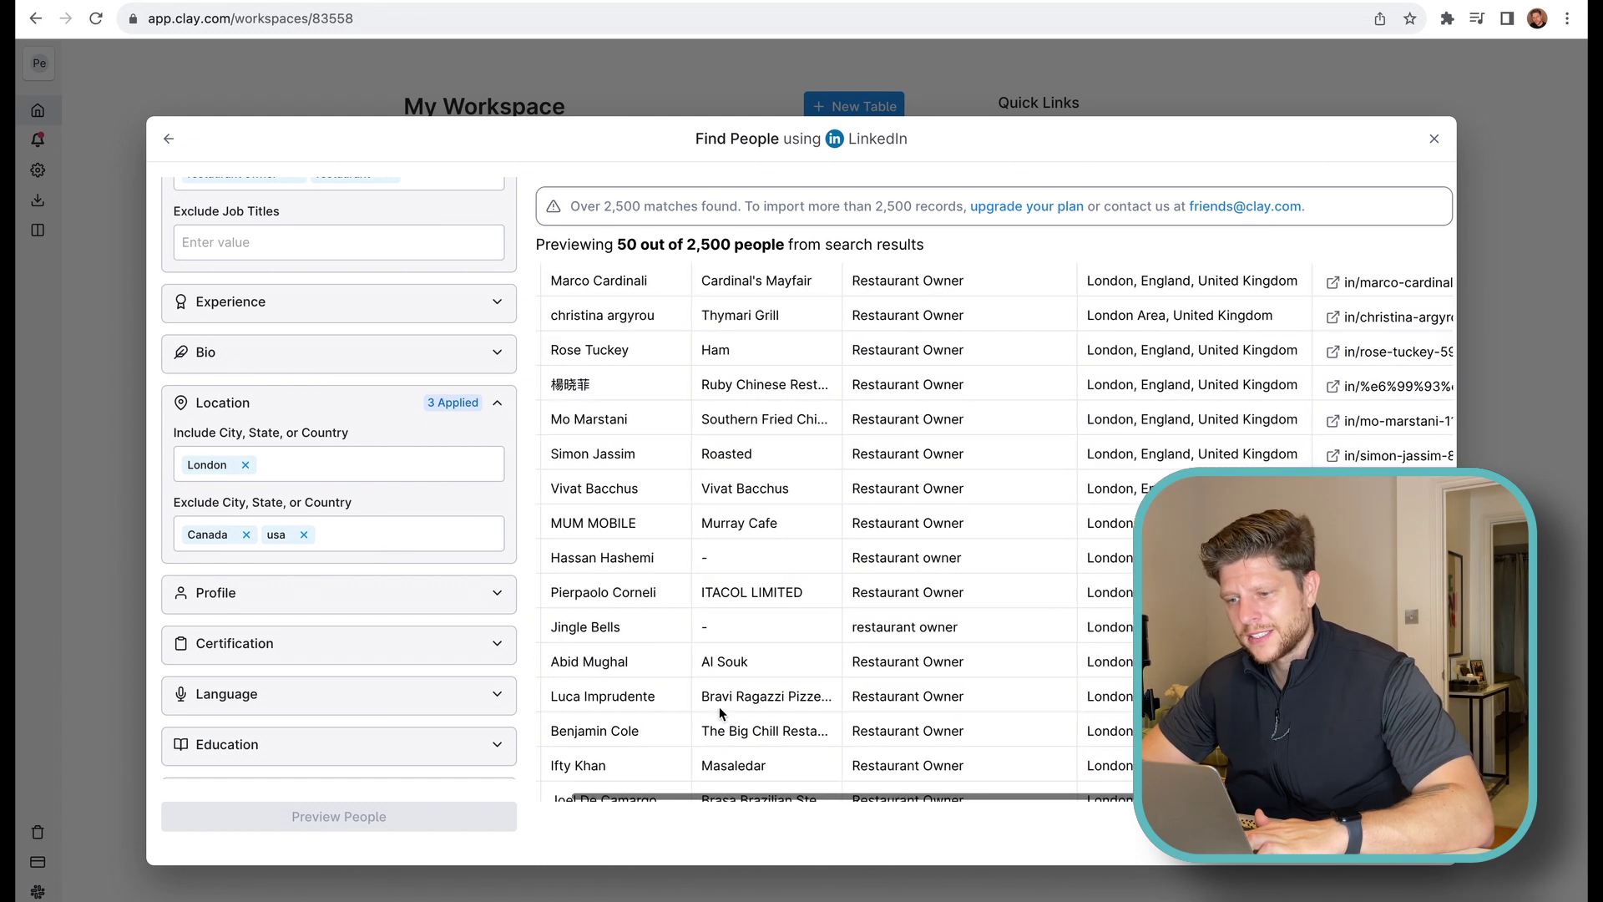
scroll(719, 706, "left", 2)
scroll(719, 707, "down", 3)
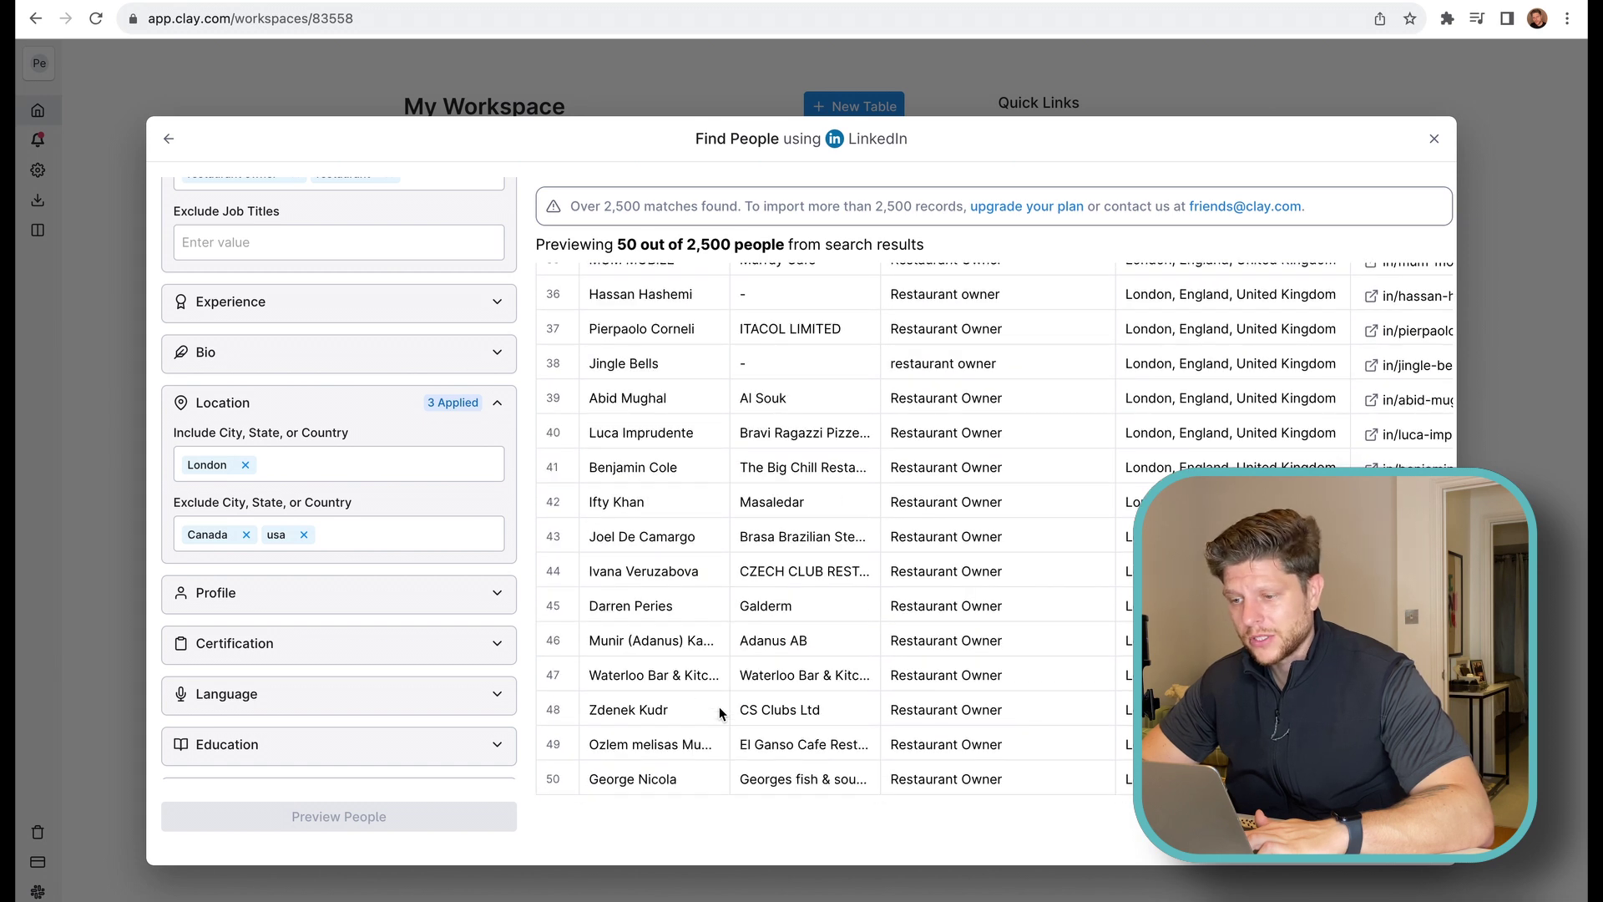
scroll(719, 707, "up", 15)
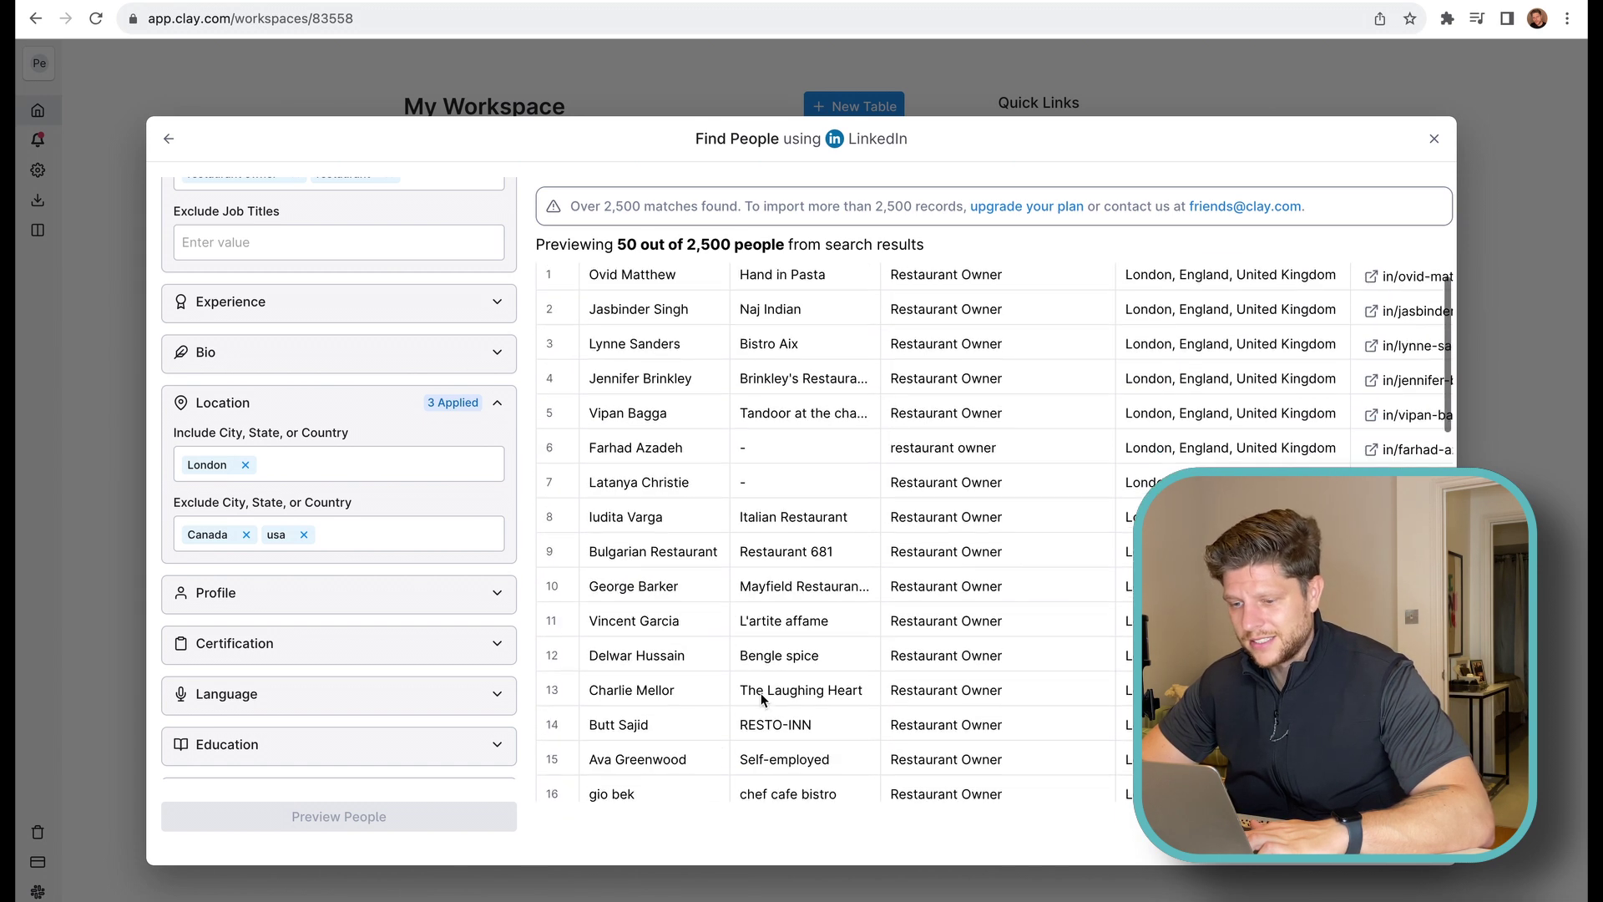
scroll(762, 694, "up", 1)
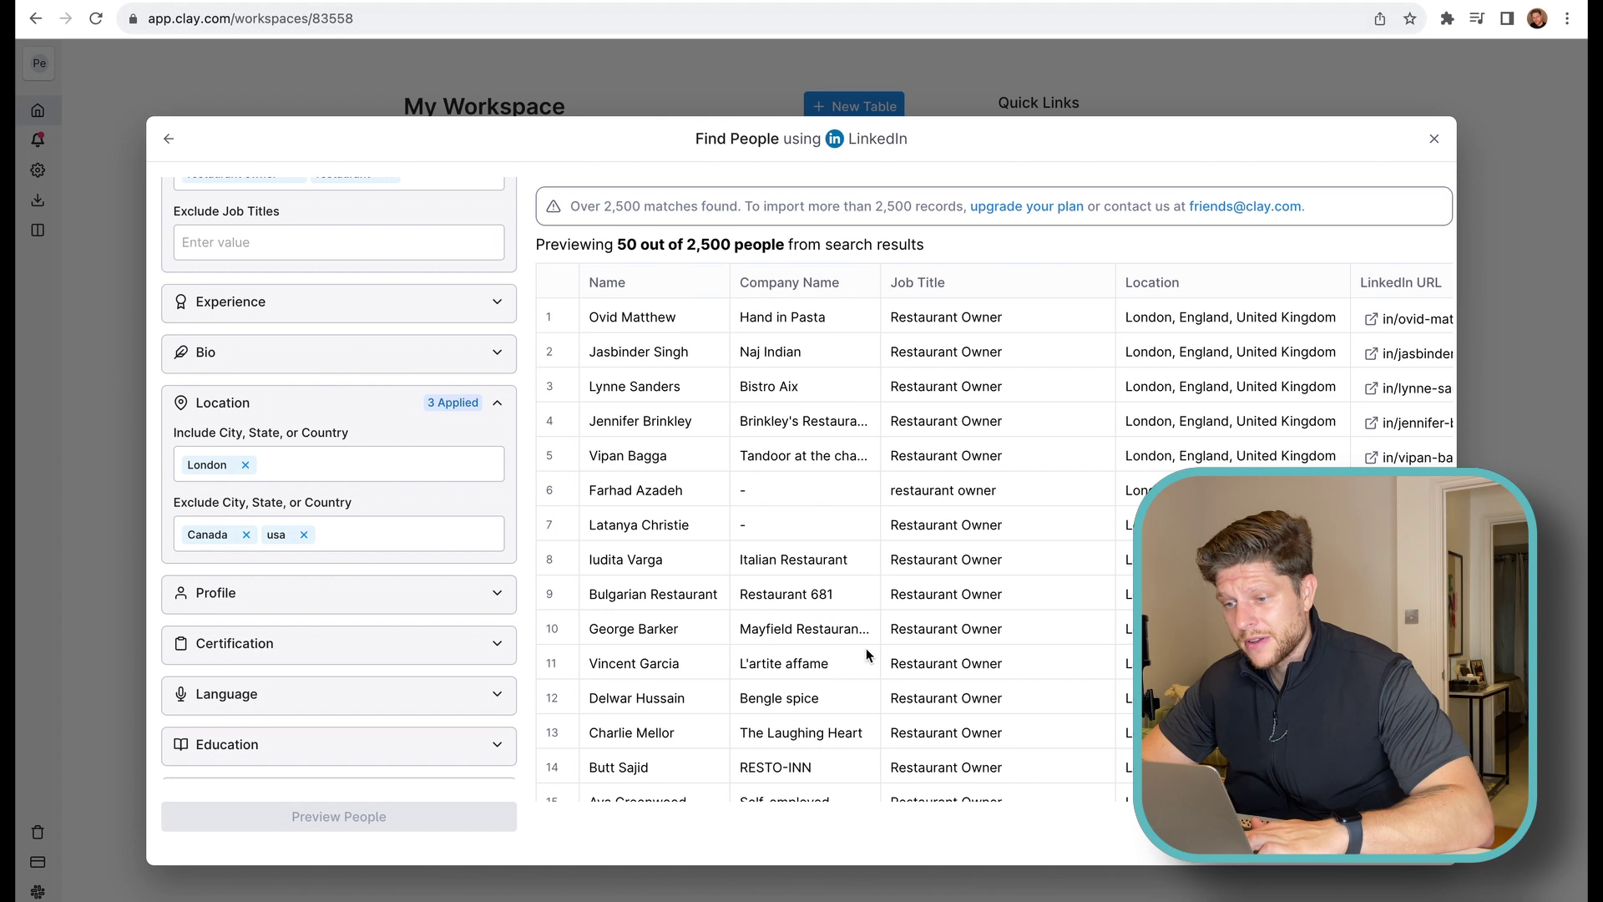
scroll(865, 648, "right", 3)
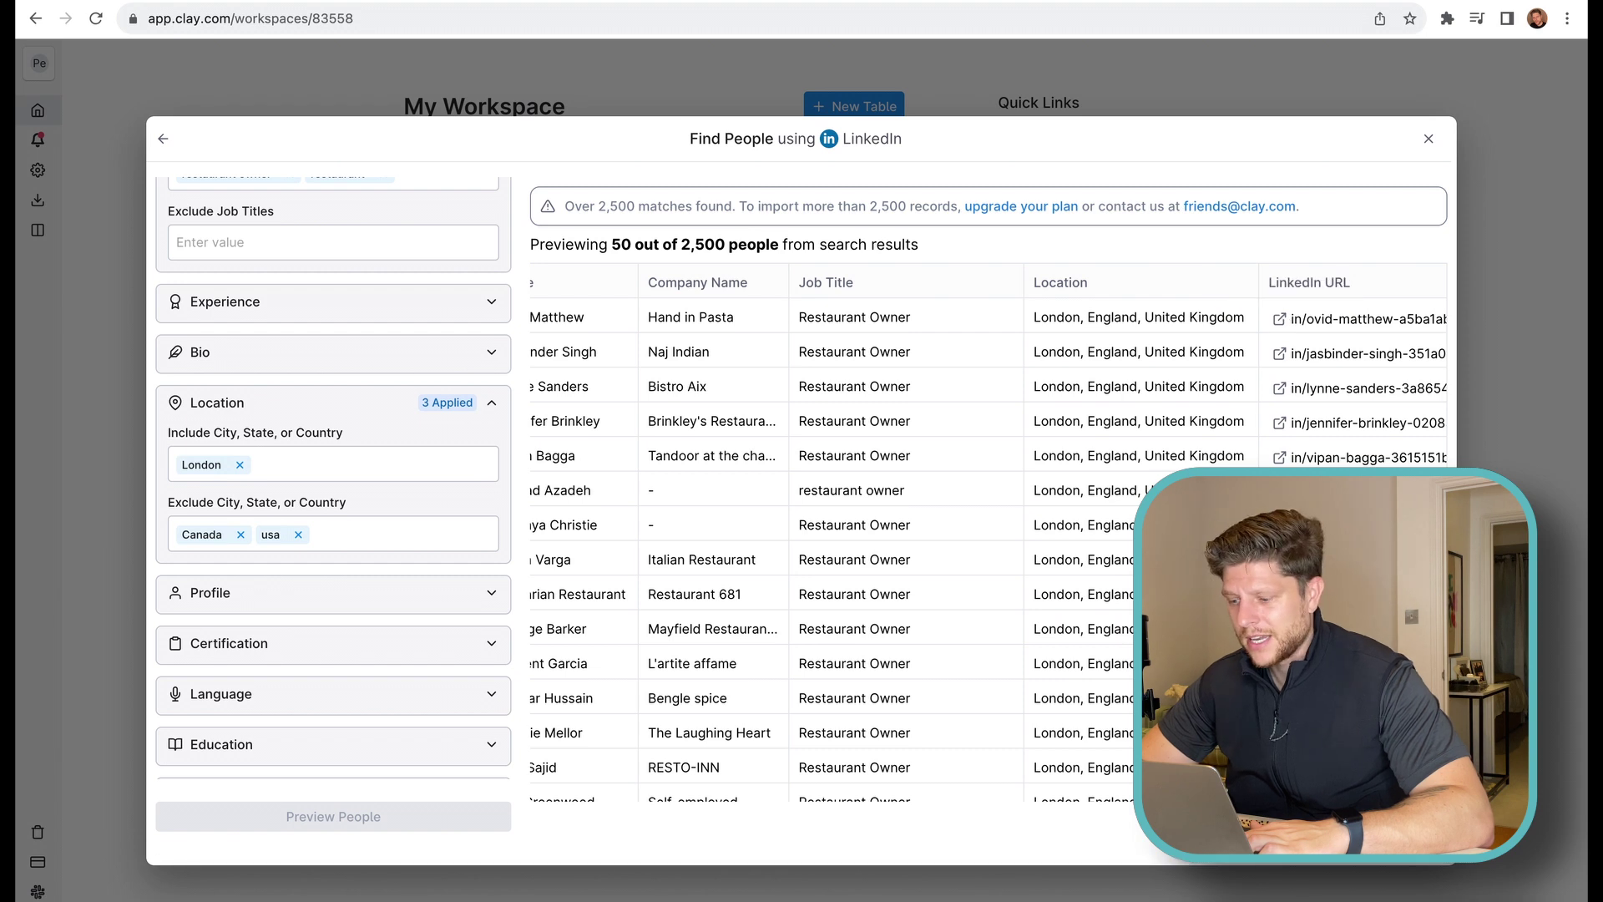
scroll(1284, 351, "down", 10)
scroll(990, 526, "down", 6)
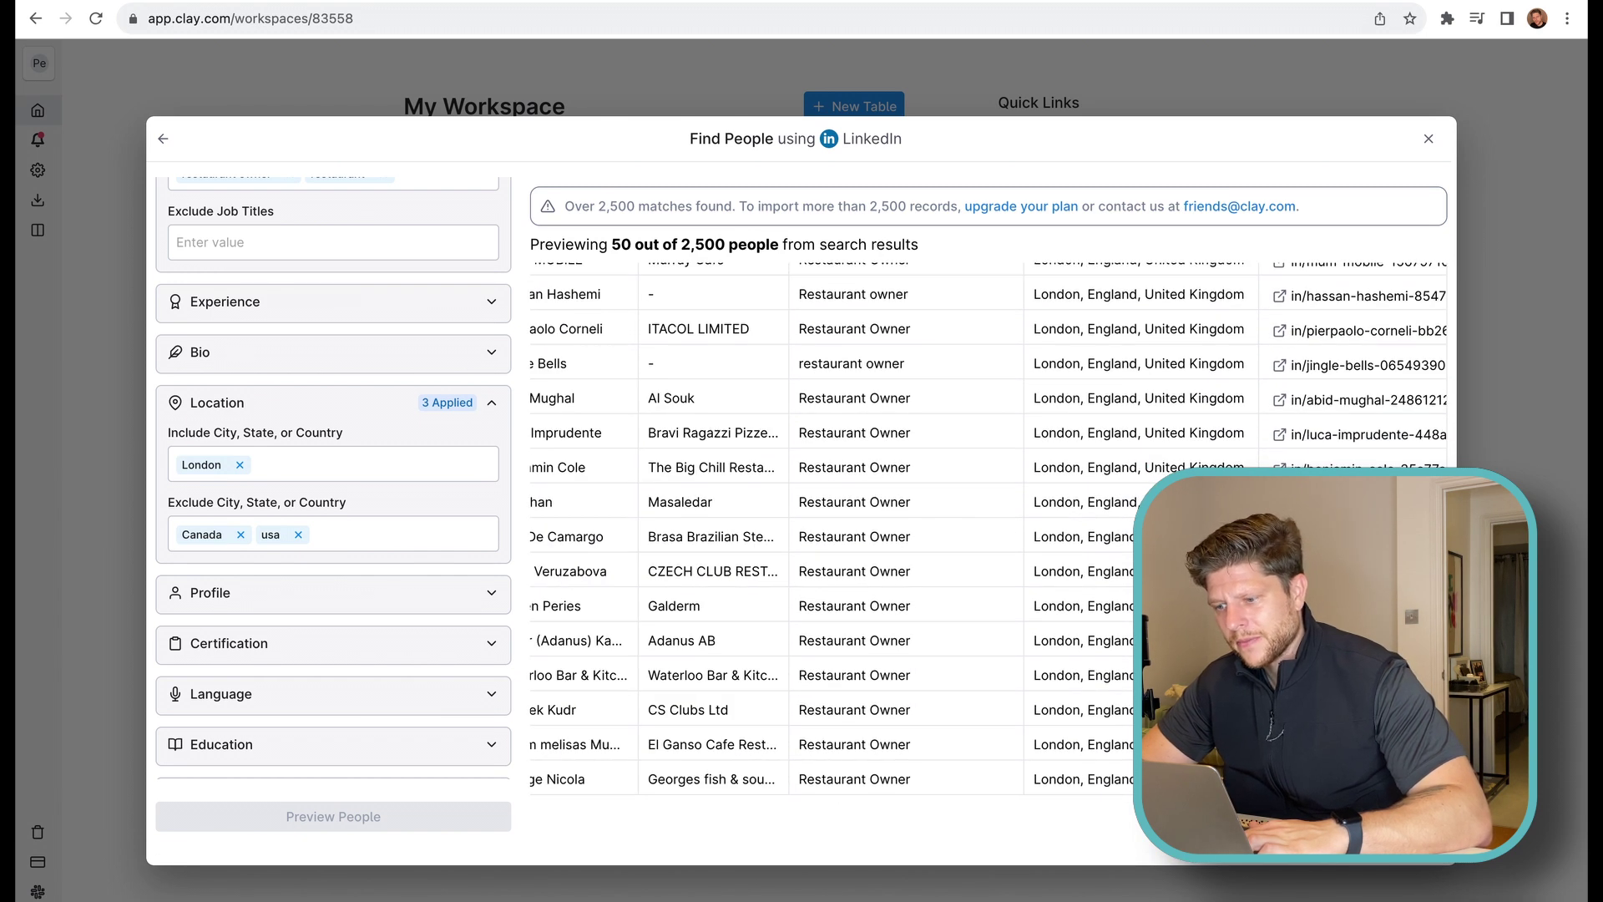
scroll(989, 526, "left", 3)
scroll(989, 526, "up", 15)
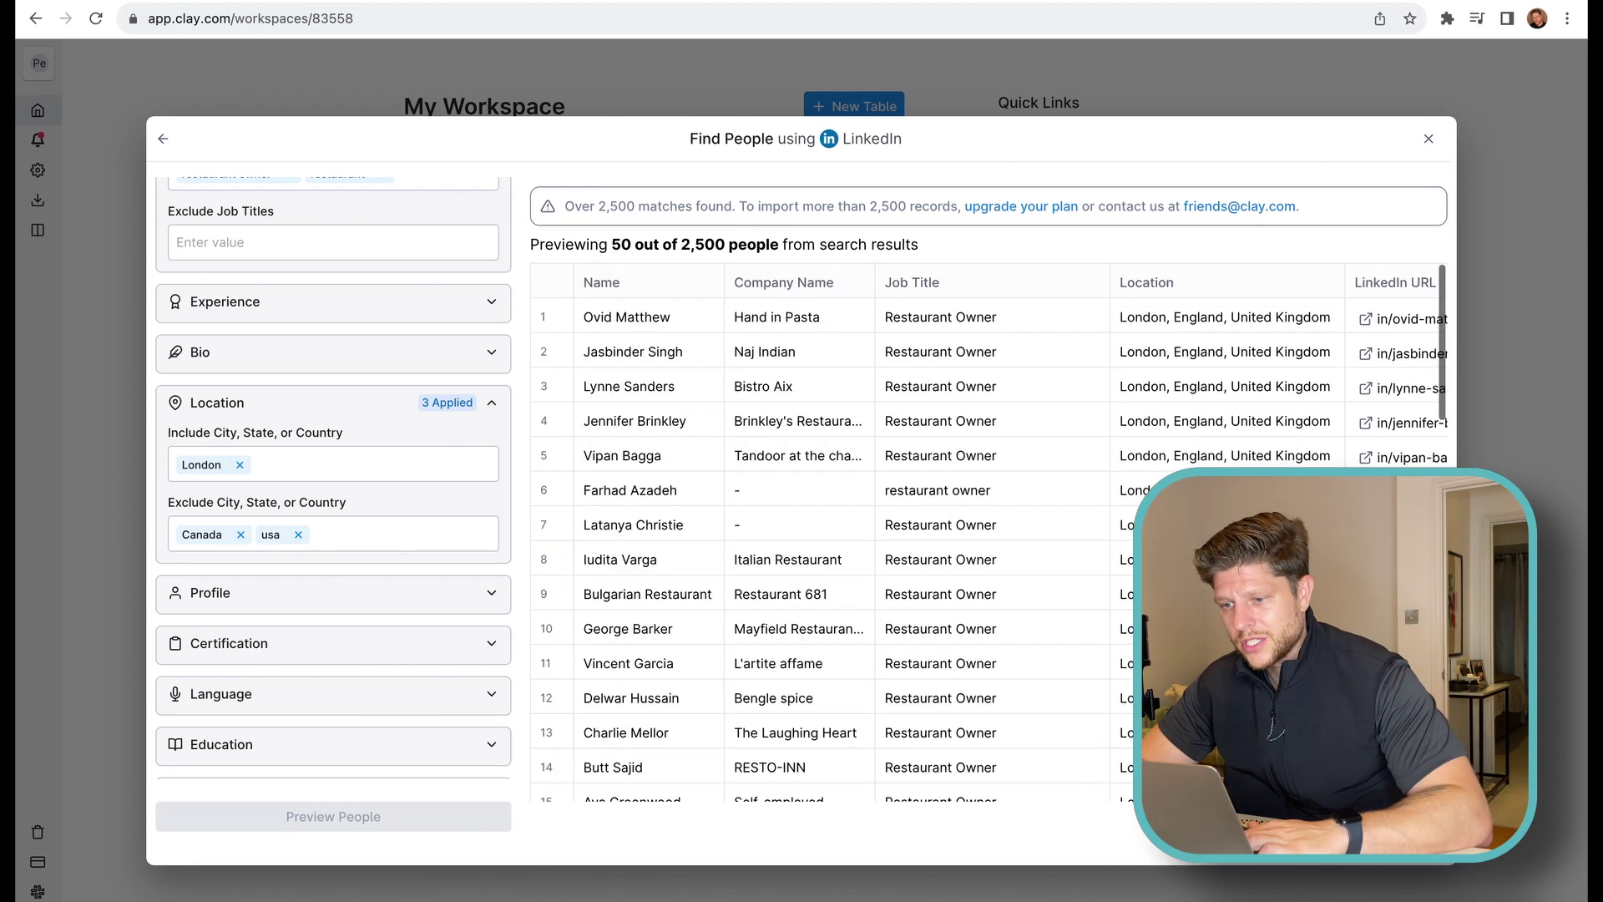